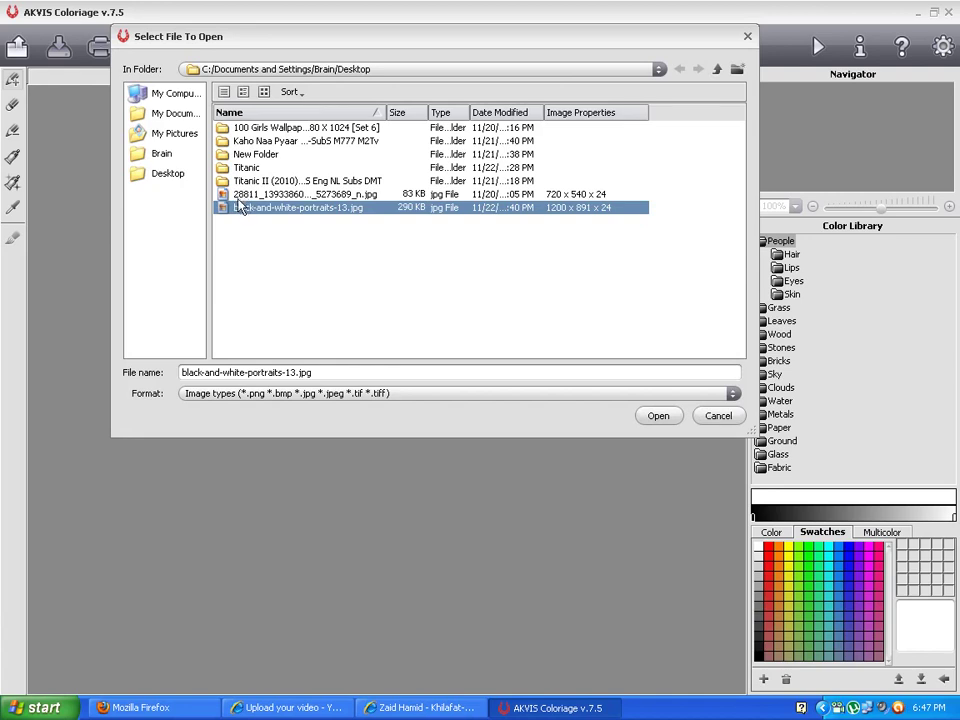
Step: Open black-and-white-portraits-13.jpg and pick a dark brown from the golden-brown gradient among the library's Hair colors
{"action": "left_click", "coordinate": [656, 416]}
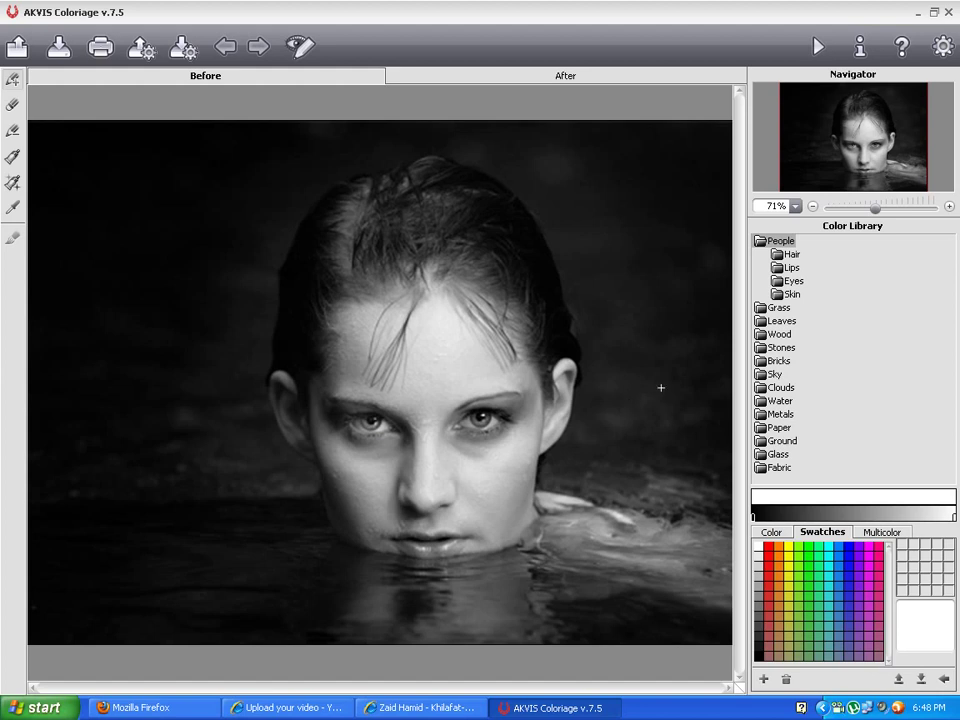
{"action": "double_click", "coordinate": [778, 256]}
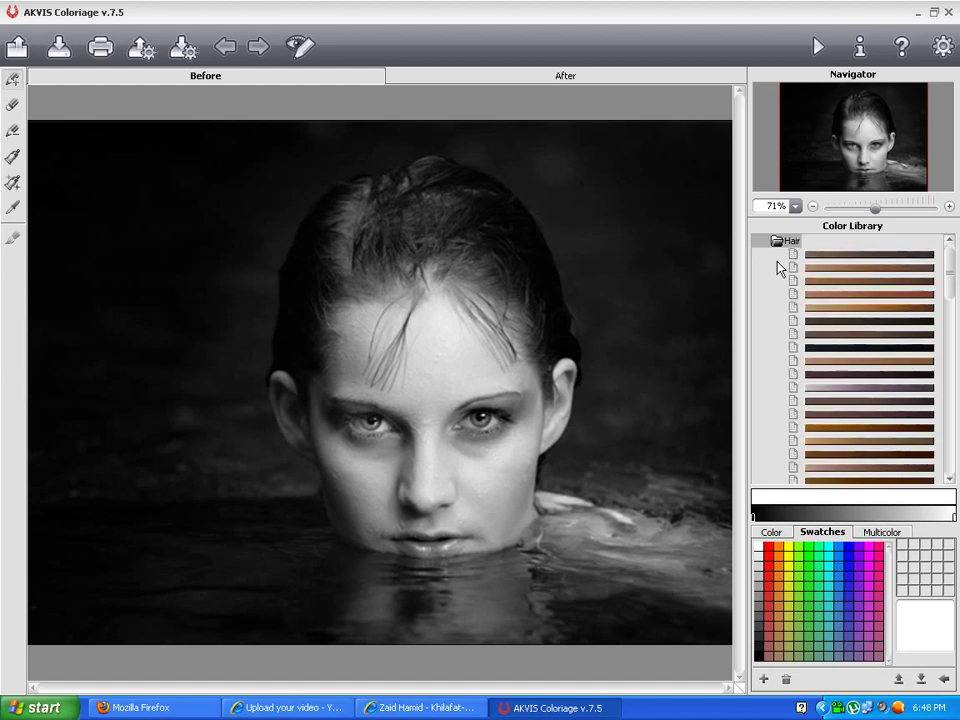
{"action": "left_click", "coordinate": [853, 308]}
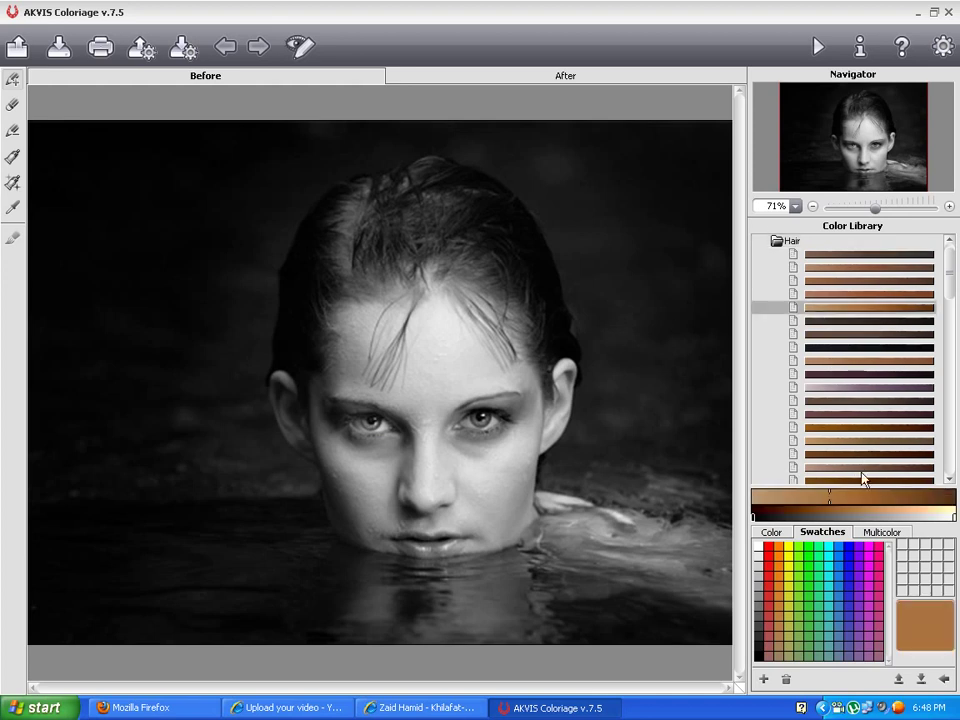
{"action": "left_click", "coordinate": [903, 491]}
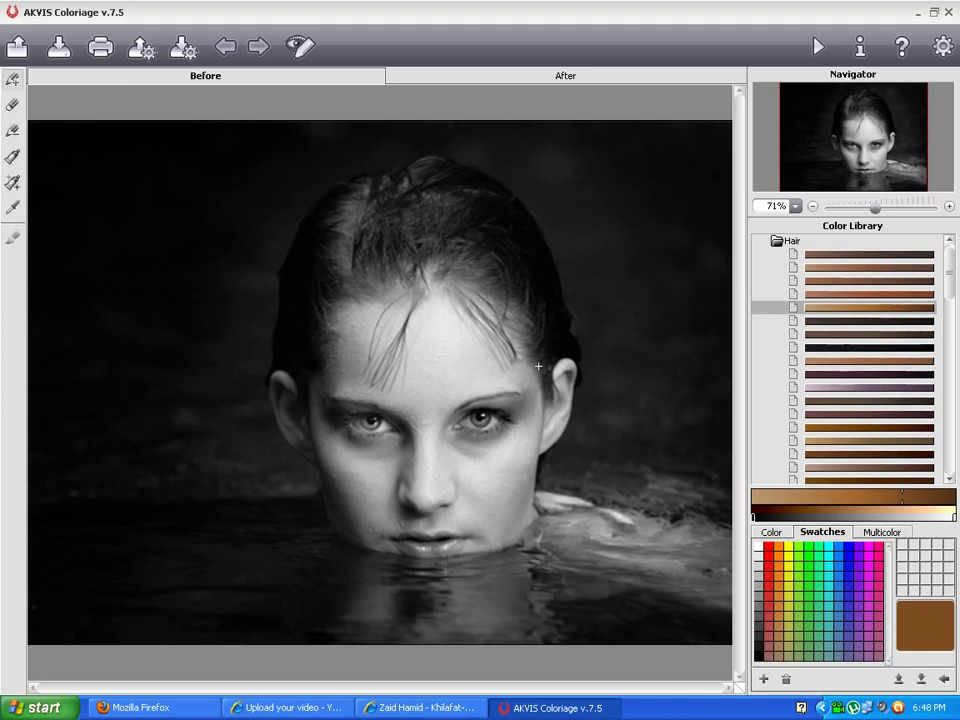
Step: Outline the woman's hair in brown, along its outer edge from ear to ear and back along the hairline above the forehead
{"action": "left_click_drag", "start_coordinate": [875, 207], "coordinate": [887, 208]}
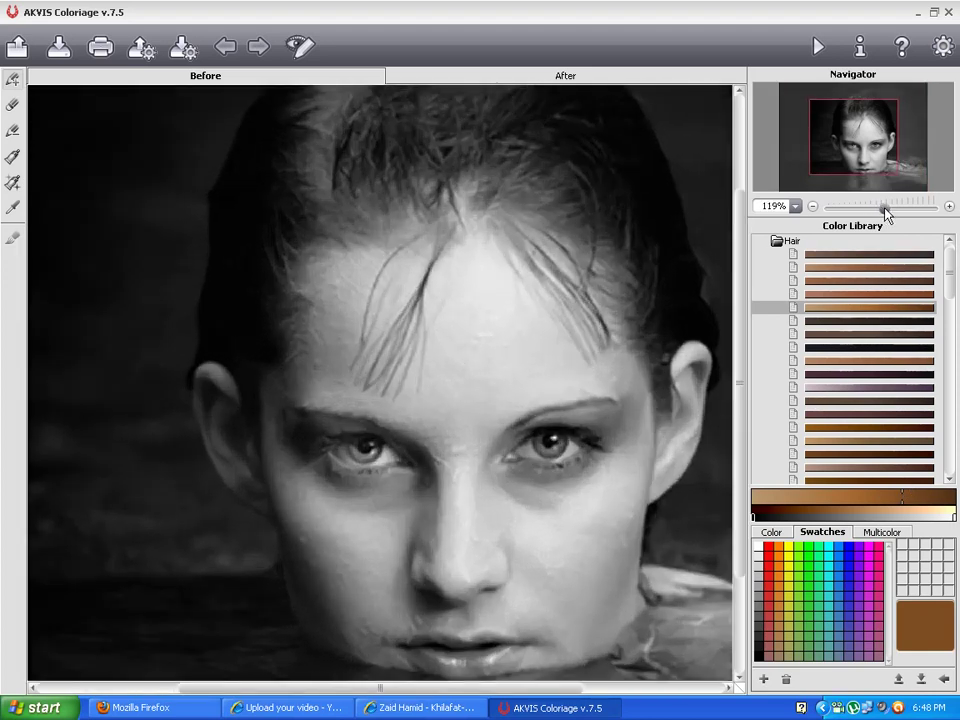
{"action": "left_click_drag", "start_coordinate": [672, 280], "coordinate": [522, 390]}
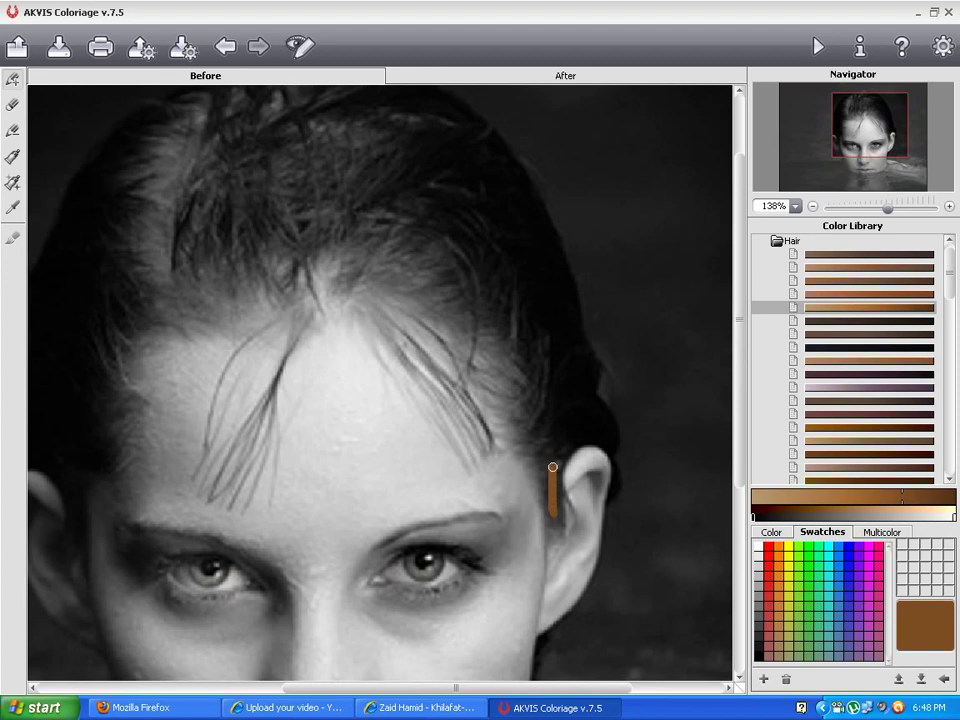
{"action": "mouse_move", "coordinate": [599, 432]}
{"action": "left_mouse_down"}
{"action": "mouse_move", "coordinate": [559, 285]}
{"action": "mouse_move", "coordinate": [490, 150]}
{"action": "mouse_move", "coordinate": [506, 193]}
{"action": "mouse_move", "coordinate": [583, 245]}
{"action": "left_mouse_up"}
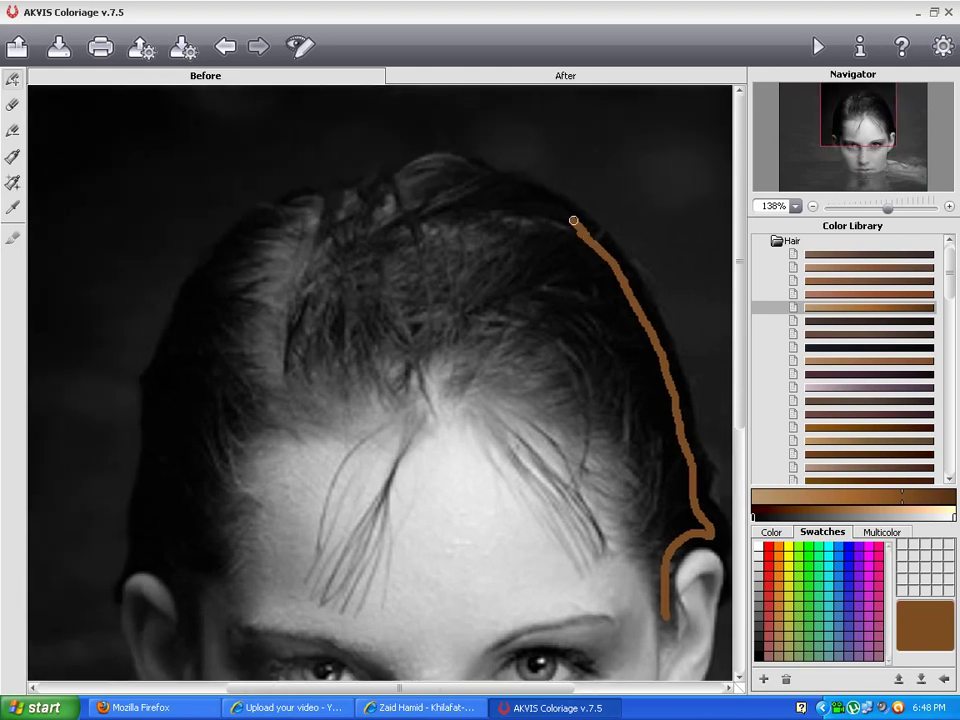
{"action": "mouse_move", "coordinate": [547, 199]}
{"action": "left_mouse_down"}
{"action": "mouse_move", "coordinate": [437, 169]}
{"action": "mouse_move", "coordinate": [336, 209]}
{"action": "mouse_move", "coordinate": [297, 208]}
{"action": "mouse_move", "coordinate": [249, 235]}
{"action": "mouse_move", "coordinate": [208, 275]}
{"action": "mouse_move", "coordinate": [175, 330]}
{"action": "mouse_move", "coordinate": [158, 424]}
{"action": "mouse_move", "coordinate": [188, 355]}
{"action": "mouse_move", "coordinate": [305, 231]}
{"action": "left_mouse_up"}
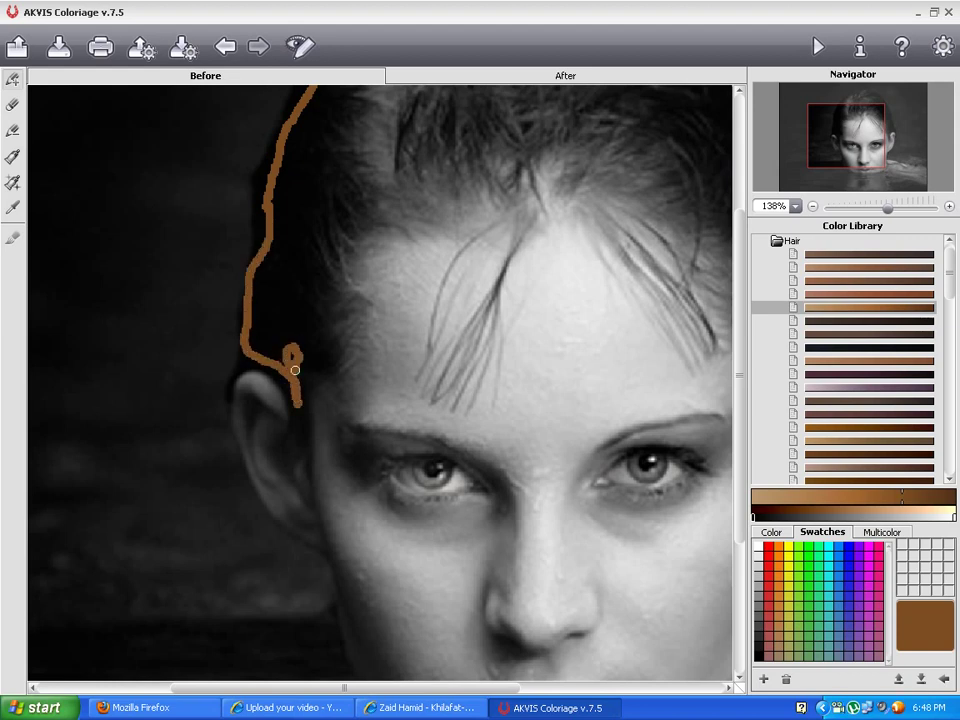
{"action": "mouse_move", "coordinate": [312, 341]}
{"action": "left_mouse_down"}
{"action": "mouse_move", "coordinate": [324, 276]}
{"action": "mouse_move", "coordinate": [380, 213]}
{"action": "left_mouse_up"}
{"action": "left_click_drag", "start_coordinate": [443, 169], "coordinate": [568, 158]}
{"action": "mouse_move", "coordinate": [639, 177]}
{"action": "left_mouse_down"}
{"action": "mouse_move", "coordinate": [390, 188]}
{"action": "mouse_move", "coordinate": [464, 224]}
{"action": "mouse_move", "coordinate": [494, 268]}
{"action": "mouse_move", "coordinate": [517, 364]}
{"action": "left_mouse_up"}
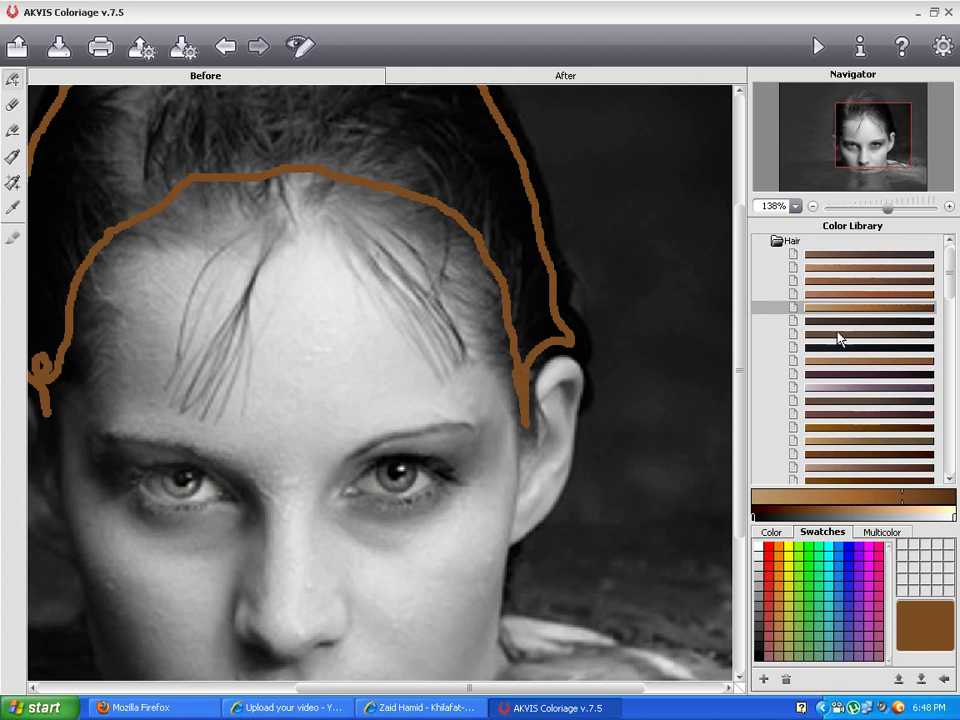
Step: Outline the eye on the image's right side in a light peach tone from the Caucasian skin colors
{"action": "double_click", "coordinate": [779, 241]}
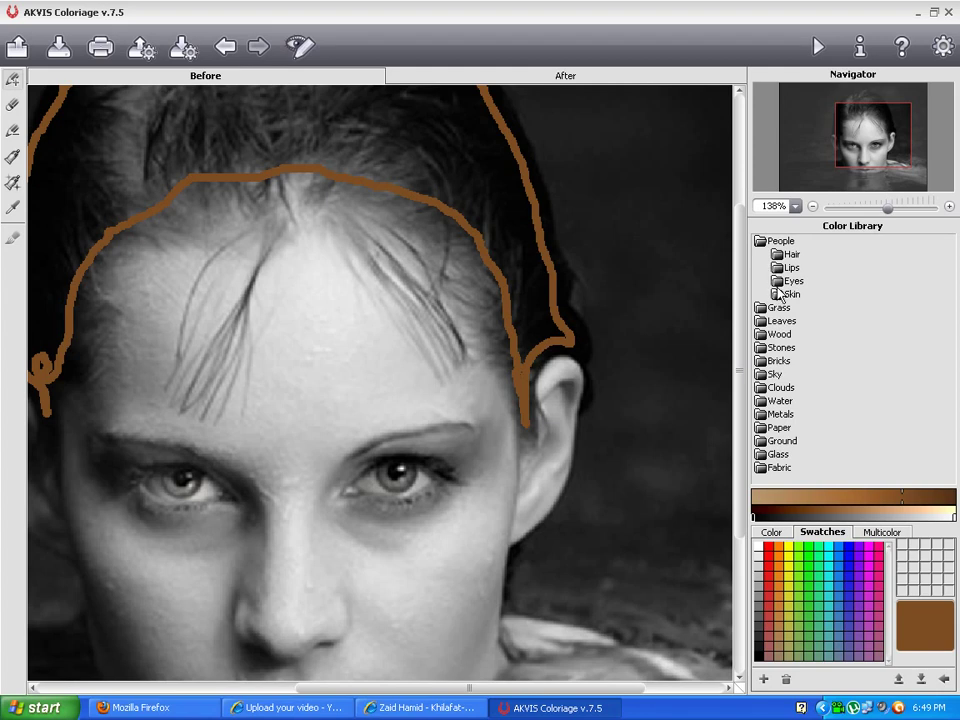
{"action": "left_click", "coordinate": [781, 297]}
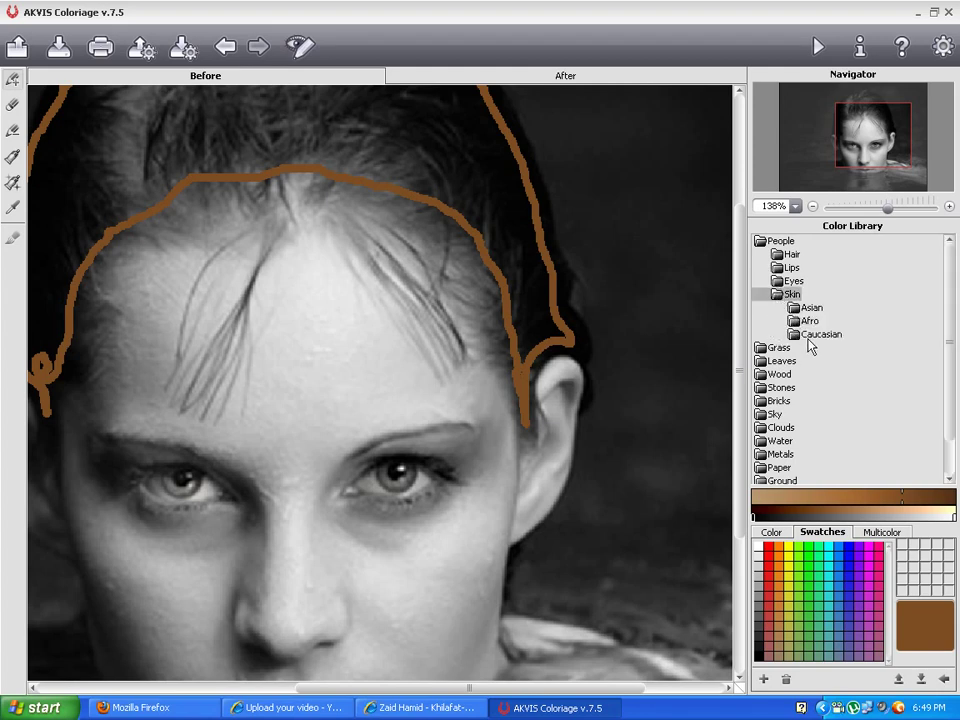
{"action": "left_click", "coordinate": [793, 336]}
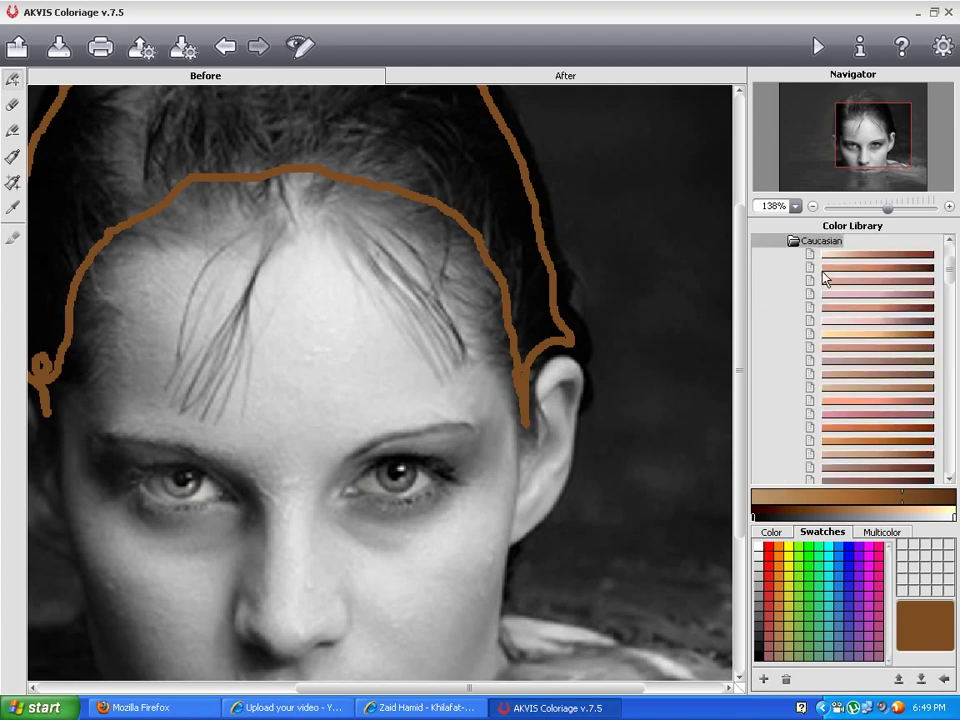
{"action": "left_click", "coordinate": [821, 336]}
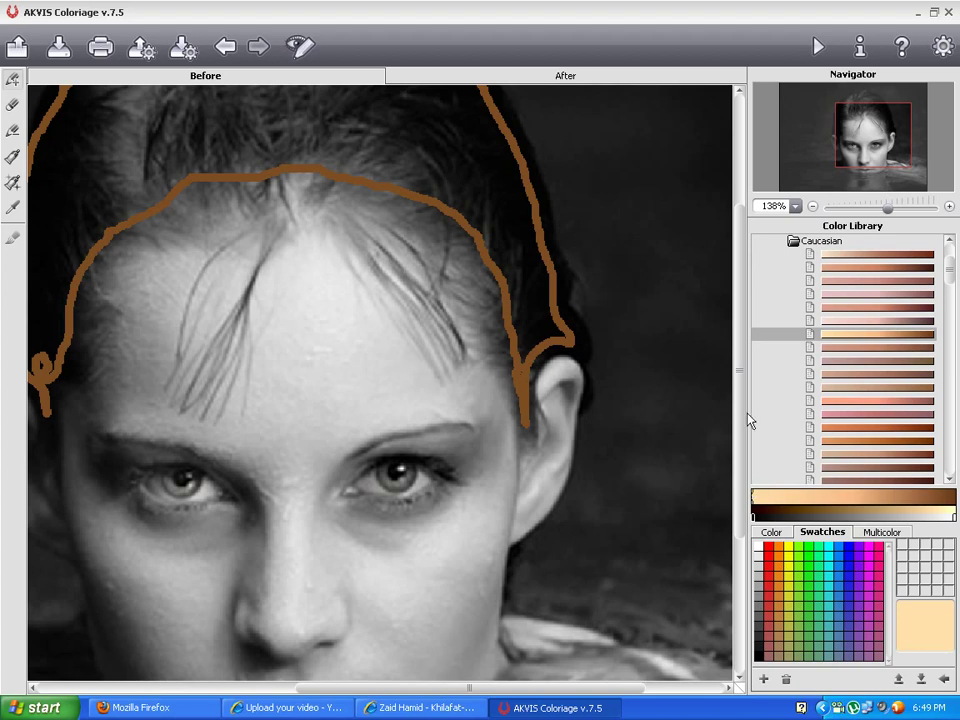
{"action": "left_click_drag", "start_coordinate": [891, 213], "coordinate": [904, 214]}
{"action": "left_click_drag", "start_coordinate": [476, 401], "coordinate": [510, 126]}
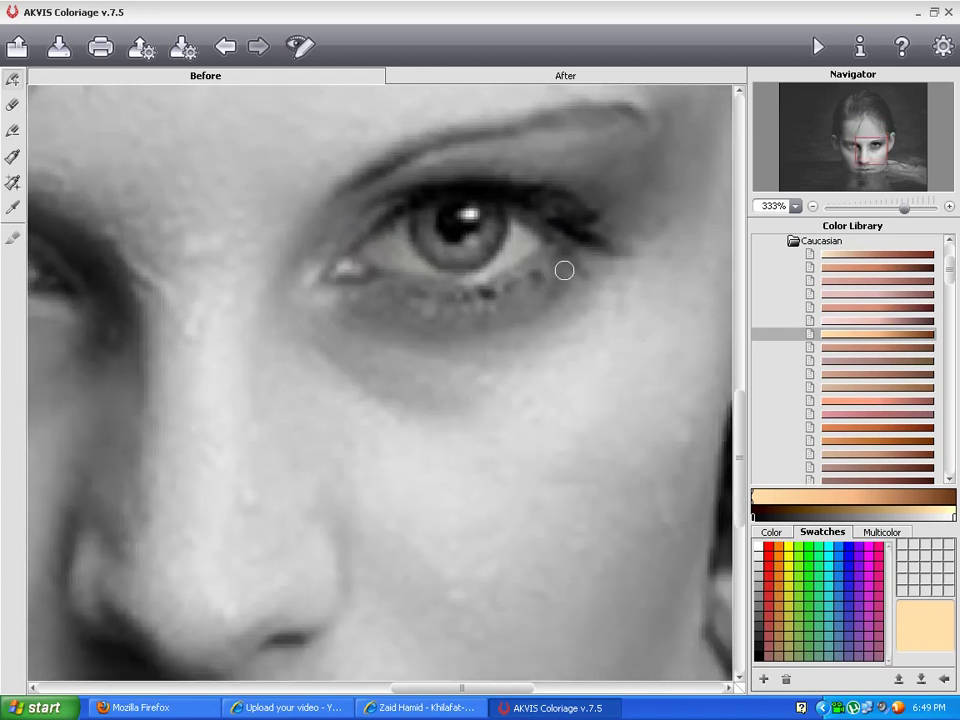
{"action": "mouse_move", "coordinate": [578, 259]}
{"action": "left_mouse_down"}
{"action": "mouse_move", "coordinate": [503, 300]}
{"action": "mouse_move", "coordinate": [431, 309]}
{"action": "mouse_move", "coordinate": [379, 292]}
{"action": "mouse_move", "coordinate": [306, 291]}
{"action": "mouse_move", "coordinate": [320, 232]}
{"action": "mouse_move", "coordinate": [450, 167]}
{"action": "mouse_move", "coordinate": [559, 169]}
{"action": "mouse_move", "coordinate": [583, 184]}
{"action": "mouse_move", "coordinate": [626, 240]}
{"action": "mouse_move", "coordinate": [613, 256]}
{"action": "mouse_move", "coordinate": [582, 261]}
{"action": "left_mouse_up"}
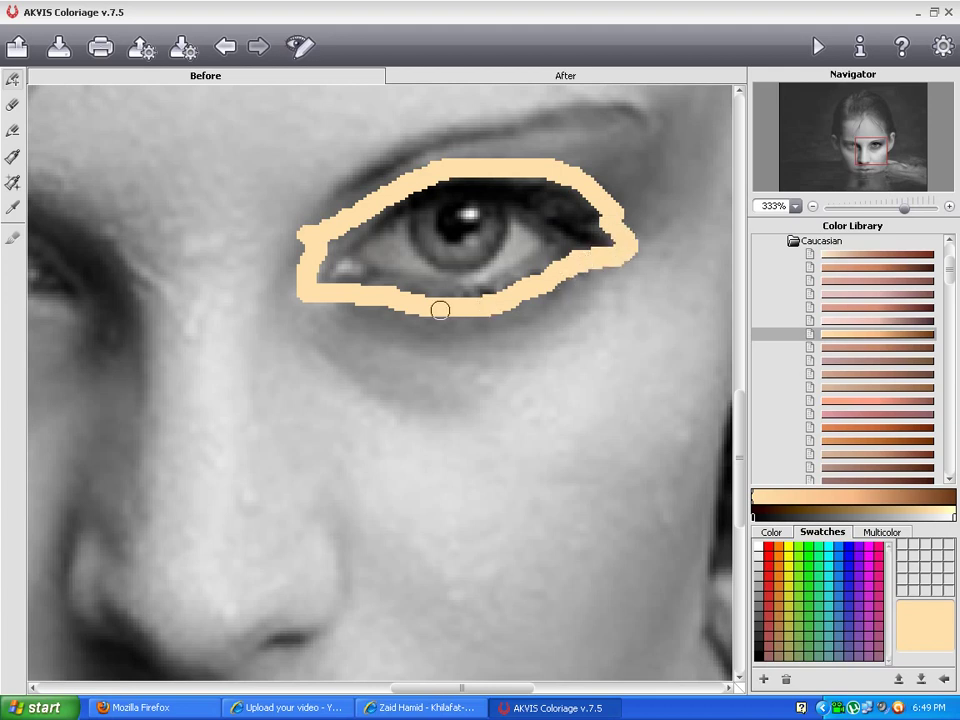
Step: Outline the eye on the image's left side with a closed stroke in the same light peach skin tone
{"action": "left_click_drag", "start_coordinate": [233, 357], "coordinate": [507, 317]}
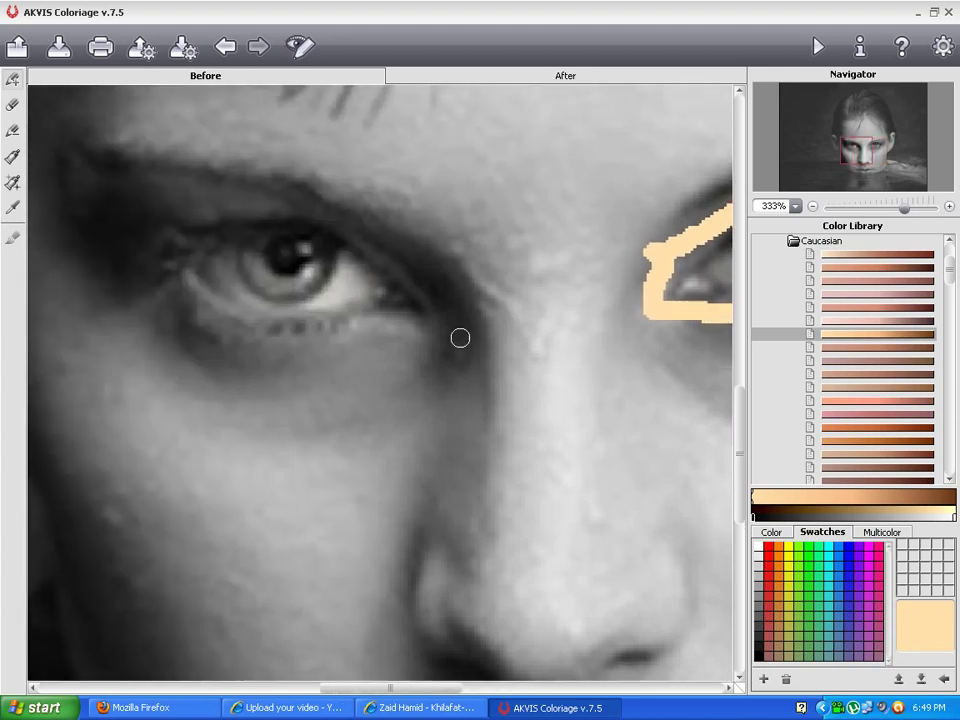
{"action": "mouse_move", "coordinate": [439, 333]}
{"action": "left_mouse_down"}
{"action": "mouse_move", "coordinate": [238, 331]}
{"action": "mouse_move", "coordinate": [181, 294]}
{"action": "mouse_move", "coordinate": [96, 285]}
{"action": "mouse_move", "coordinate": [110, 270]}
{"action": "mouse_move", "coordinate": [110, 213]}
{"action": "left_mouse_up"}
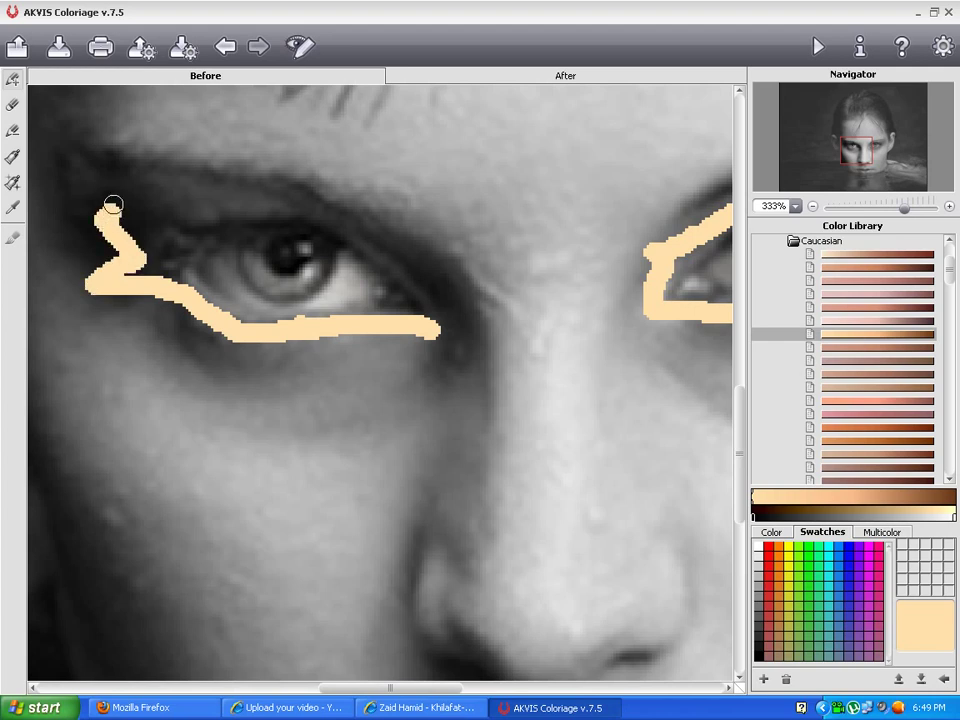
{"action": "left_click", "coordinate": [225, 46]}
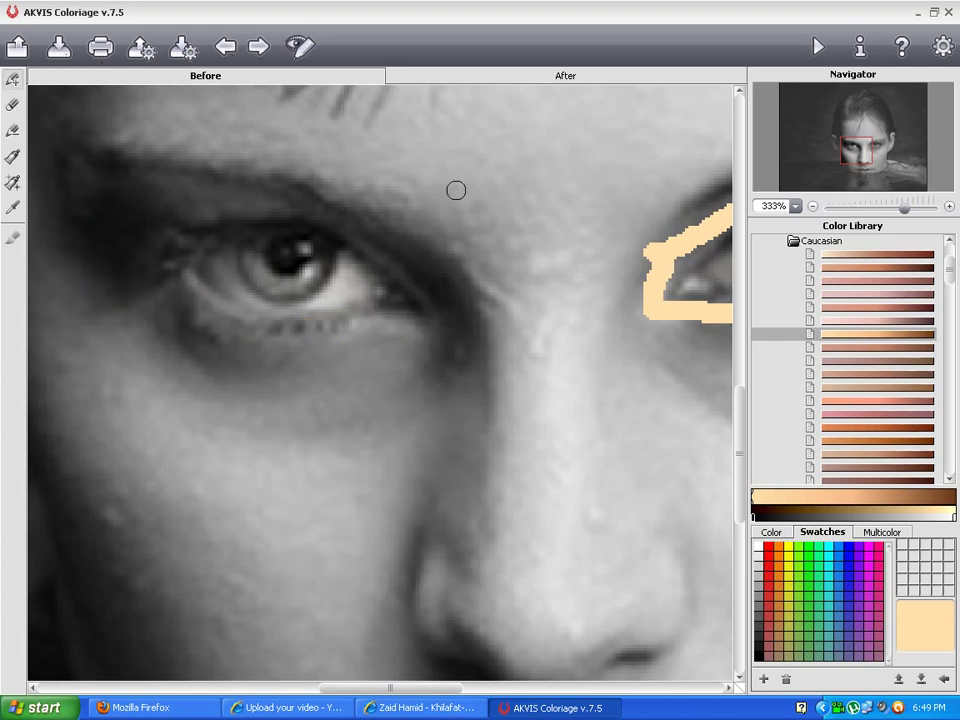
{"action": "mouse_move", "coordinate": [437, 309]}
{"action": "left_mouse_down"}
{"action": "mouse_move", "coordinate": [390, 251]}
{"action": "mouse_move", "coordinate": [339, 219]}
{"action": "mouse_move", "coordinate": [285, 210]}
{"action": "mouse_move", "coordinate": [190, 219]}
{"action": "left_mouse_up"}
{"action": "left_click", "coordinate": [231, 48]}
{"action": "mouse_move", "coordinate": [431, 334]}
{"action": "left_mouse_down"}
{"action": "mouse_move", "coordinate": [371, 339]}
{"action": "mouse_move", "coordinate": [380, 339]}
{"action": "mouse_move", "coordinate": [375, 356]}
{"action": "mouse_move", "coordinate": [382, 336]}
{"action": "mouse_move", "coordinate": [227, 334]}
{"action": "mouse_move", "coordinate": [168, 302]}
{"action": "mouse_move", "coordinate": [128, 255]}
{"action": "mouse_move", "coordinate": [228, 209]}
{"action": "mouse_move", "coordinate": [297, 207]}
{"action": "mouse_move", "coordinate": [375, 237]}
{"action": "mouse_move", "coordinate": [425, 322]}
{"action": "left_mouse_up"}
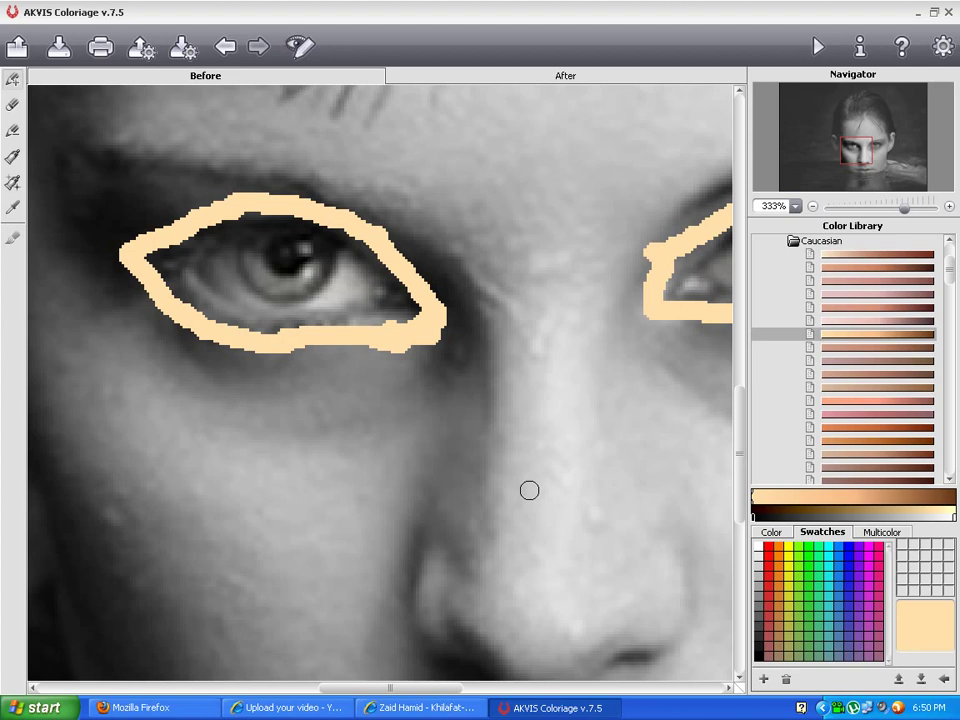
Step: Trace the skin boundary in light peach around the face and ears and above the lips, redrawing misplaced stretches
{"action": "mouse_move", "coordinate": [522, 504]}
{"action": "left_mouse_down"}
{"action": "mouse_move", "coordinate": [416, 170]}
{"action": "mouse_move", "coordinate": [421, 252]}
{"action": "mouse_move", "coordinate": [462, 357]}
{"action": "mouse_move", "coordinate": [480, 338]}
{"action": "mouse_move", "coordinate": [518, 340]}
{"action": "mouse_move", "coordinate": [679, 380]}
{"action": "mouse_move", "coordinate": [632, 446]}
{"action": "left_mouse_up"}
{"action": "mouse_move", "coordinate": [457, 357]}
{"action": "left_mouse_down"}
{"action": "mouse_move", "coordinate": [426, 336]}
{"action": "mouse_move", "coordinate": [369, 334]}
{"action": "mouse_move", "coordinate": [300, 345]}
{"action": "mouse_move", "coordinate": [211, 381]}
{"action": "mouse_move", "coordinate": [268, 442]}
{"action": "mouse_move", "coordinate": [208, 433]}
{"action": "mouse_move", "coordinate": [118, 396]}
{"action": "mouse_move", "coordinate": [385, 458]}
{"action": "mouse_move", "coordinate": [276, 377]}
{"action": "mouse_move", "coordinate": [244, 311]}
{"action": "mouse_move", "coordinate": [236, 167]}
{"action": "mouse_move", "coordinate": [306, 443]}
{"action": "mouse_move", "coordinate": [249, 328]}
{"action": "mouse_move", "coordinate": [165, 251]}
{"action": "mouse_move", "coordinate": [129, 199]}
{"action": "mouse_move", "coordinate": [276, 506]}
{"action": "mouse_move", "coordinate": [196, 302]}
{"action": "mouse_move", "coordinate": [229, 317]}
{"action": "left_mouse_up"}
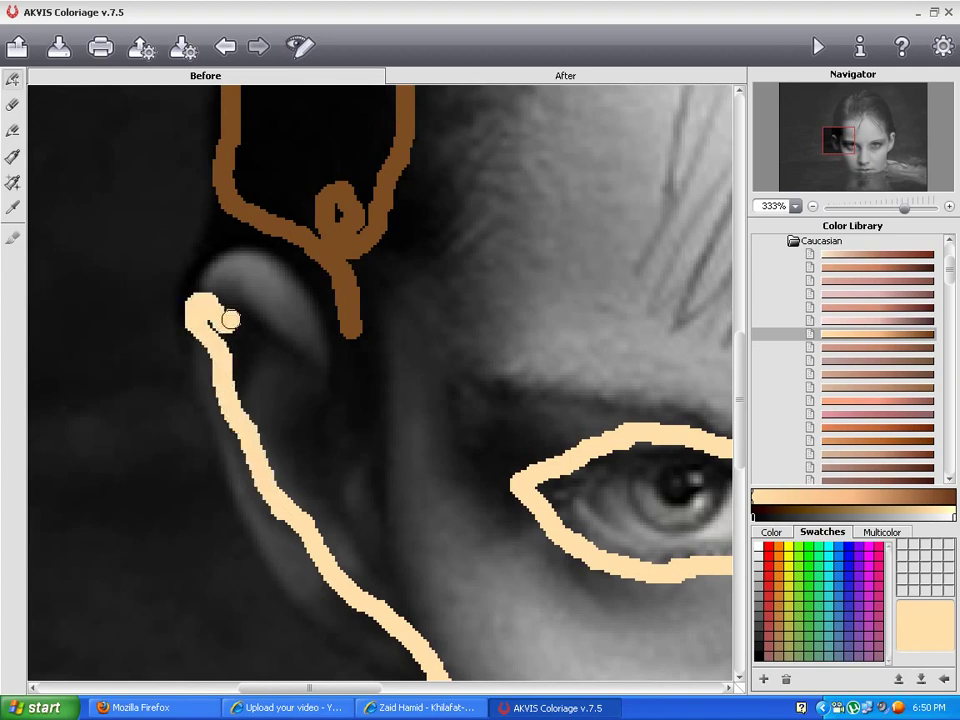
{"action": "left_click", "coordinate": [225, 47]}
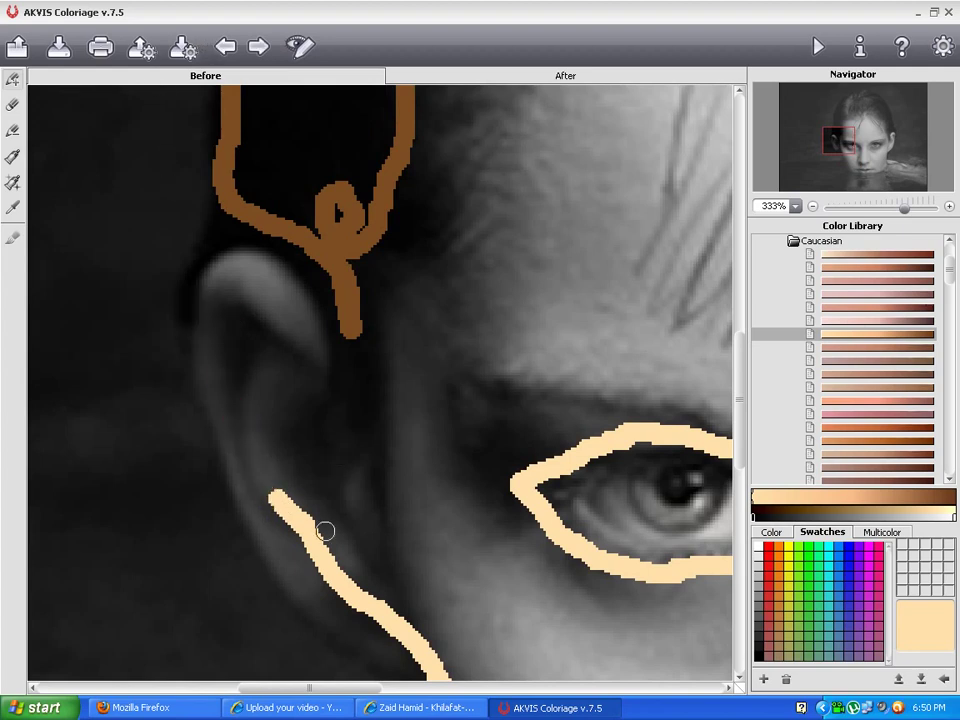
{"action": "mouse_move", "coordinate": [279, 508]}
{"action": "left_mouse_down"}
{"action": "mouse_move", "coordinate": [236, 412]}
{"action": "mouse_move", "coordinate": [239, 369]}
{"action": "mouse_move", "coordinate": [258, 347]}
{"action": "mouse_move", "coordinate": [297, 357]}
{"action": "mouse_move", "coordinate": [349, 468]}
{"action": "mouse_move", "coordinate": [372, 494]}
{"action": "mouse_move", "coordinate": [391, 488]}
{"action": "mouse_move", "coordinate": [400, 360]}
{"action": "mouse_move", "coordinate": [457, 274]}
{"action": "mouse_move", "coordinate": [536, 204]}
{"action": "mouse_move", "coordinate": [565, 133]}
{"action": "mouse_move", "coordinate": [457, 316]}
{"action": "mouse_move", "coordinate": [394, 487]}
{"action": "mouse_move", "coordinate": [346, 358]}
{"action": "mouse_move", "coordinate": [569, 290]}
{"action": "mouse_move", "coordinate": [638, 293]}
{"action": "mouse_move", "coordinate": [590, 408]}
{"action": "mouse_move", "coordinate": [530, 511]}
{"action": "mouse_move", "coordinate": [541, 592]}
{"action": "mouse_move", "coordinate": [633, 580]}
{"action": "mouse_move", "coordinate": [715, 354]}
{"action": "mouse_move", "coordinate": [623, 424]}
{"action": "mouse_move", "coordinate": [457, 433]}
{"action": "mouse_move", "coordinate": [556, 356]}
{"action": "mouse_move", "coordinate": [687, 453]}
{"action": "mouse_move", "coordinate": [357, 397]}
{"action": "mouse_move", "coordinate": [362, 381]}
{"action": "mouse_move", "coordinate": [485, 551]}
{"action": "mouse_move", "coordinate": [504, 595]}
{"action": "mouse_move", "coordinate": [601, 642]}
{"action": "mouse_move", "coordinate": [597, 520]}
{"action": "mouse_move", "coordinate": [573, 414]}
{"action": "mouse_move", "coordinate": [659, 621]}
{"action": "mouse_move", "coordinate": [372, 274]}
{"action": "mouse_move", "coordinate": [396, 389]}
{"action": "mouse_move", "coordinate": [447, 493]}
{"action": "mouse_move", "coordinate": [512, 431]}
{"action": "mouse_move", "coordinate": [498, 367]}
{"action": "mouse_move", "coordinate": [512, 269]}
{"action": "mouse_move", "coordinate": [534, 258]}
{"action": "mouse_move", "coordinate": [556, 318]}
{"action": "mouse_move", "coordinate": [534, 469]}
{"action": "mouse_move", "coordinate": [395, 648]}
{"action": "mouse_move", "coordinate": [452, 225]}
{"action": "mouse_move", "coordinate": [420, 424]}
{"action": "mouse_move", "coordinate": [447, 563]}
{"action": "left_mouse_up"}
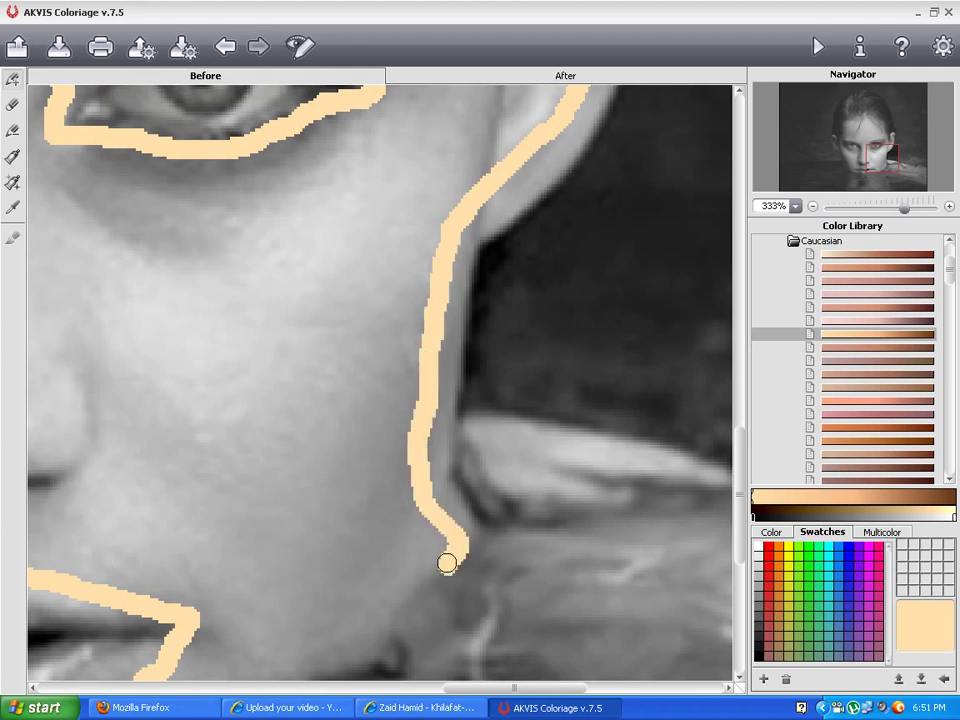
{"action": "left_click", "coordinate": [224, 47]}
{"action": "mouse_move", "coordinate": [446, 223]}
{"action": "left_mouse_down"}
{"action": "mouse_move", "coordinate": [448, 281]}
{"action": "mouse_move", "coordinate": [424, 426]}
{"action": "mouse_move", "coordinate": [428, 511]}
{"action": "mouse_move", "coordinate": [511, 228]}
{"action": "mouse_move", "coordinate": [456, 302]}
{"action": "mouse_move", "coordinate": [403, 349]}
{"action": "mouse_move", "coordinate": [234, 387]}
{"action": "mouse_move", "coordinate": [289, 369]}
{"action": "mouse_move", "coordinate": [574, 405]}
{"action": "left_mouse_up"}
{"action": "mouse_move", "coordinate": [476, 229]}
{"action": "left_mouse_down"}
{"action": "mouse_move", "coordinate": [439, 377]}
{"action": "mouse_move", "coordinate": [392, 396]}
{"action": "mouse_move", "coordinate": [499, 313]}
{"action": "left_mouse_up"}
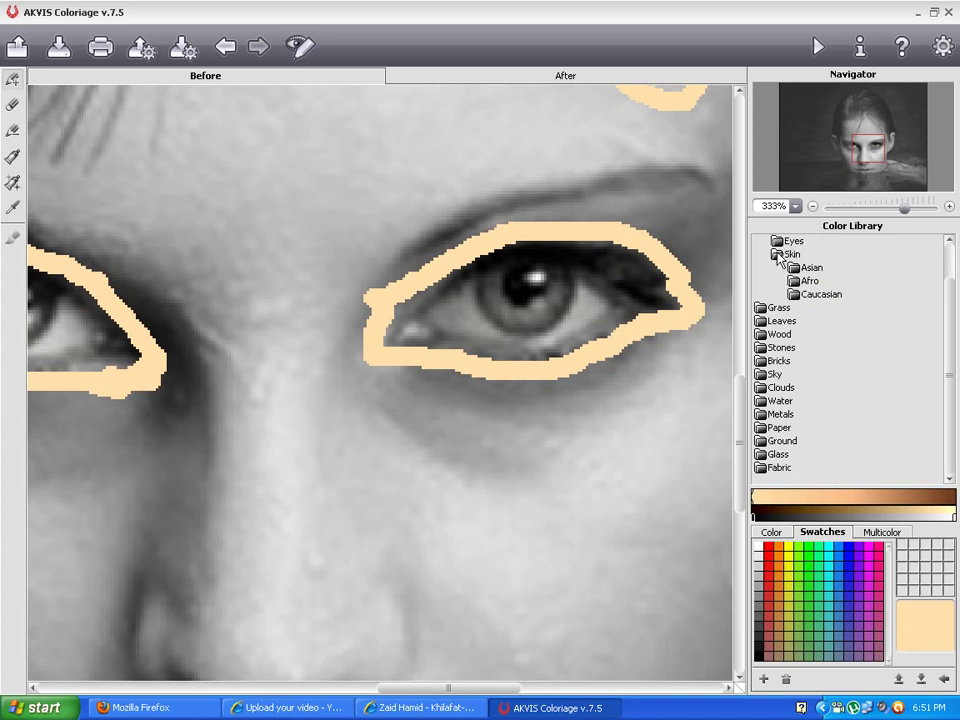
Step: Mark both irises with U-shaped strokes in a grey-blue from the library's Eyes colors
{"action": "left_click", "coordinate": [778, 257]}
{"action": "left_click", "coordinate": [782, 285]}
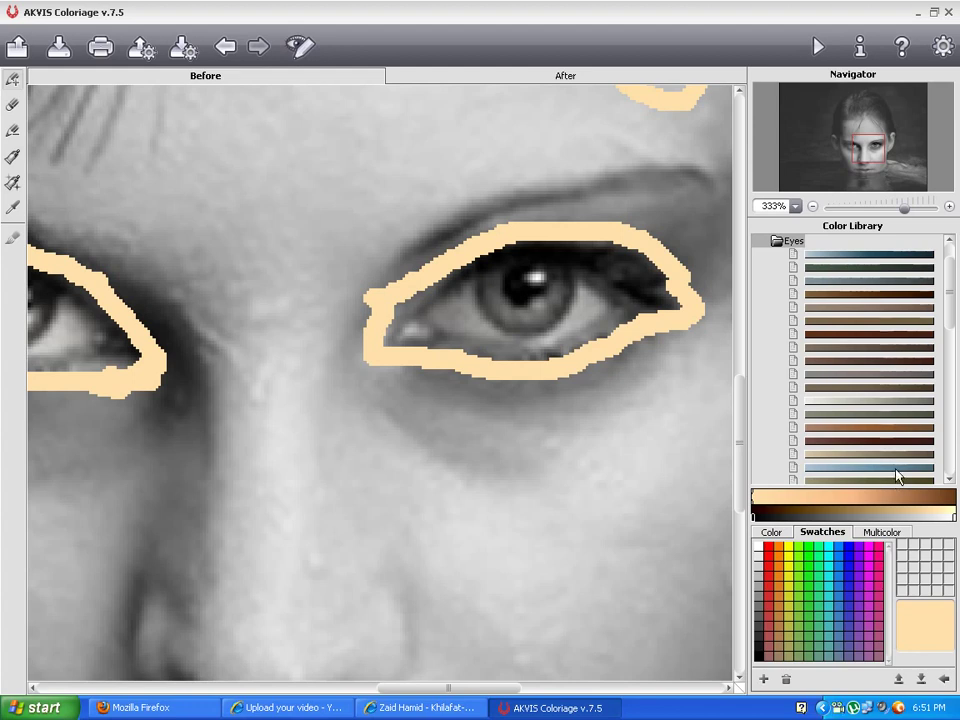
{"action": "left_click", "coordinate": [897, 468]}
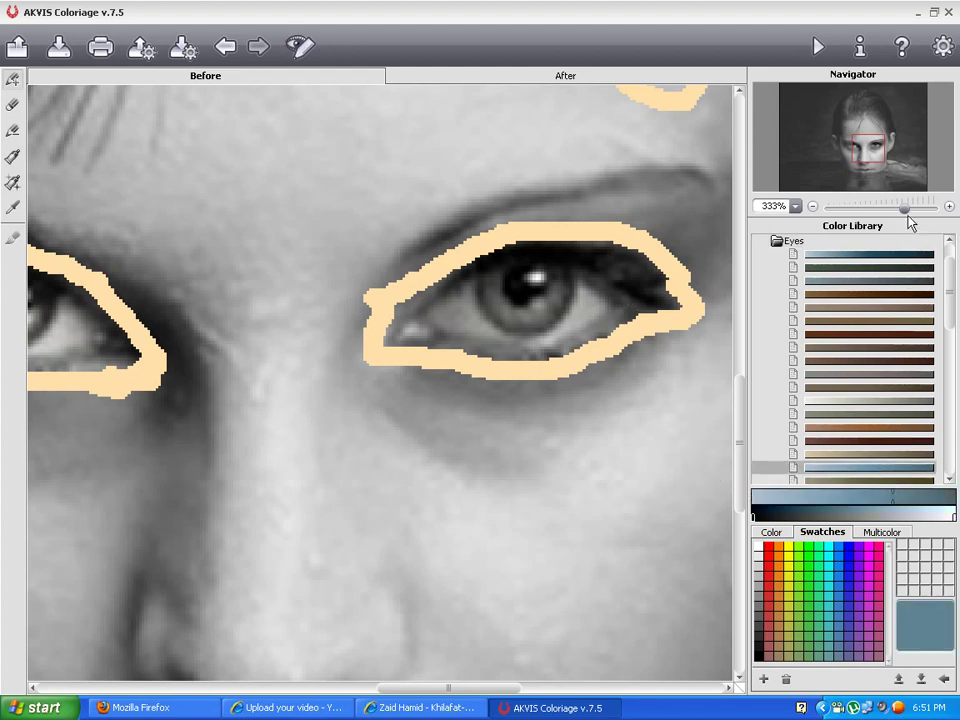
{"action": "left_click_drag", "start_coordinate": [905, 212], "coordinate": [912, 208]}
{"action": "mouse_move", "coordinate": [584, 391]}
{"action": "left_mouse_down"}
{"action": "mouse_move", "coordinate": [561, 408]}
{"action": "mouse_move", "coordinate": [479, 428]}
{"action": "left_mouse_up"}
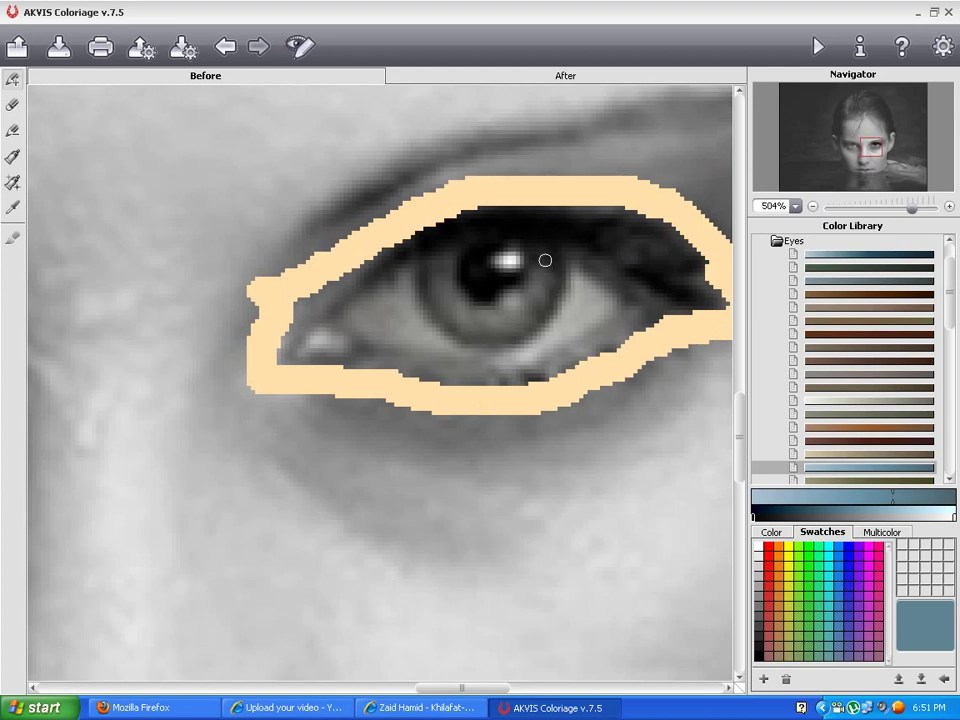
{"action": "mouse_move", "coordinate": [542, 257]}
{"action": "left_mouse_down"}
{"action": "mouse_move", "coordinate": [527, 300]}
{"action": "mouse_move", "coordinate": [498, 319]}
{"action": "mouse_move", "coordinate": [451, 308]}
{"action": "mouse_move", "coordinate": [438, 277]}
{"action": "left_mouse_up"}
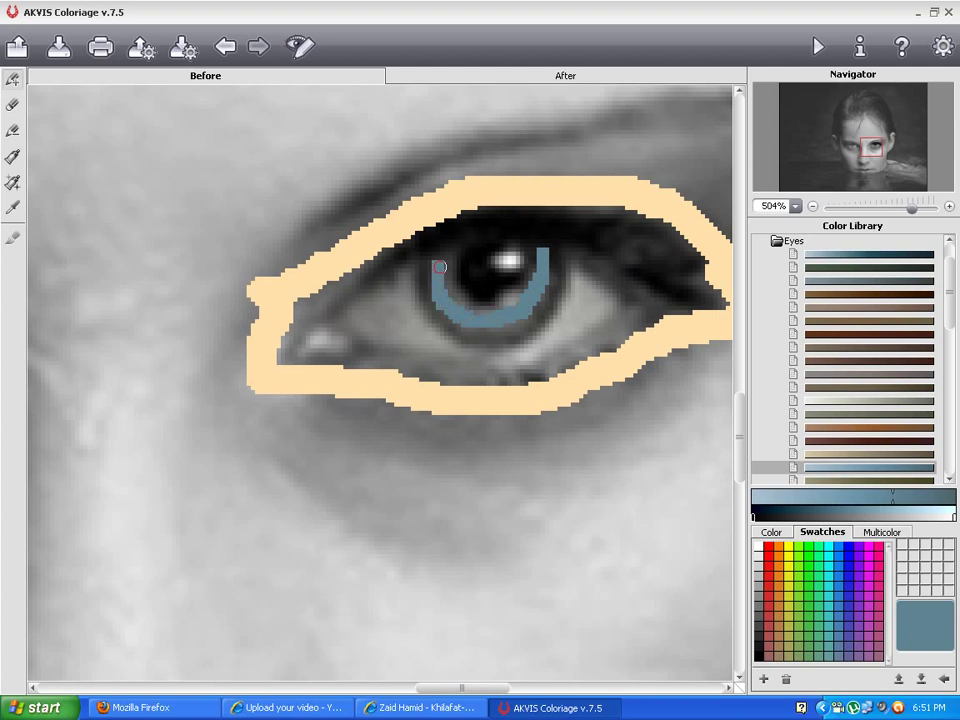
{"action": "left_click_drag", "start_coordinate": [128, 345], "coordinate": [504, 426]}
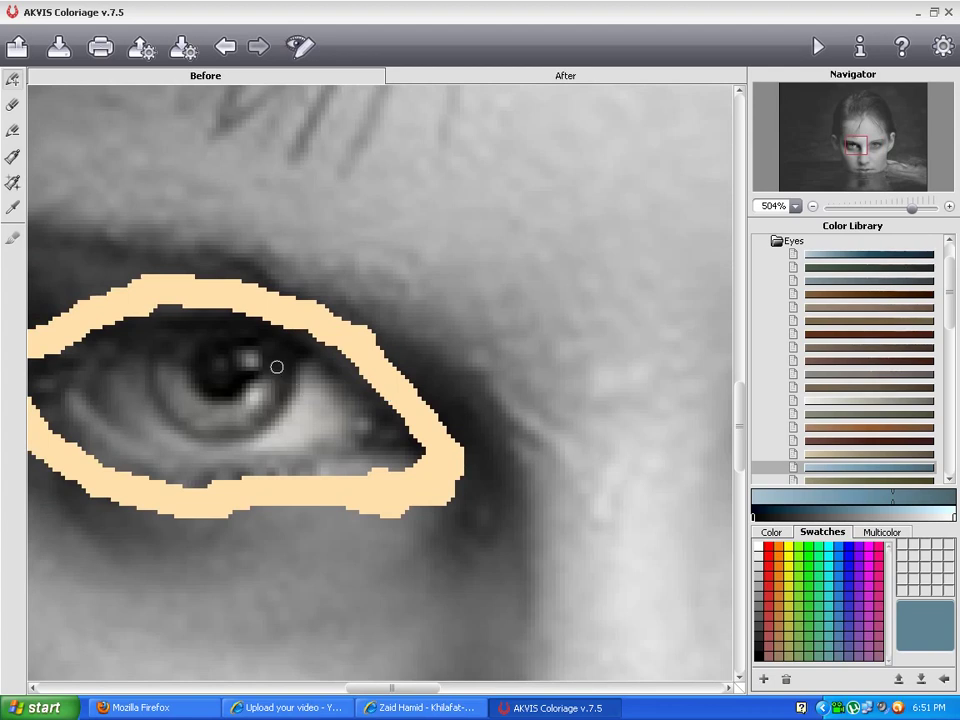
{"action": "mouse_move", "coordinate": [276, 367]}
{"action": "left_mouse_down"}
{"action": "mouse_move", "coordinate": [244, 409]}
{"action": "mouse_move", "coordinate": [203, 412]}
{"action": "mouse_move", "coordinate": [181, 395]}
{"action": "mouse_move", "coordinate": [173, 347]}
{"action": "left_mouse_up"}
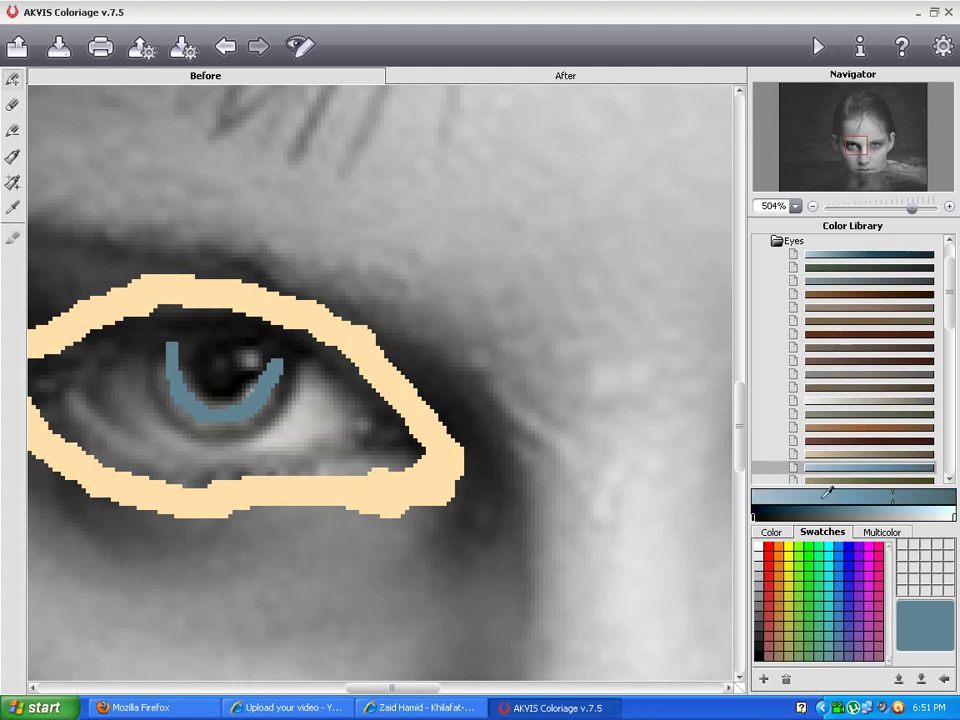
Step: Paint the whites of both eyes on either side of each iris in white
{"action": "left_click", "coordinate": [760, 541]}
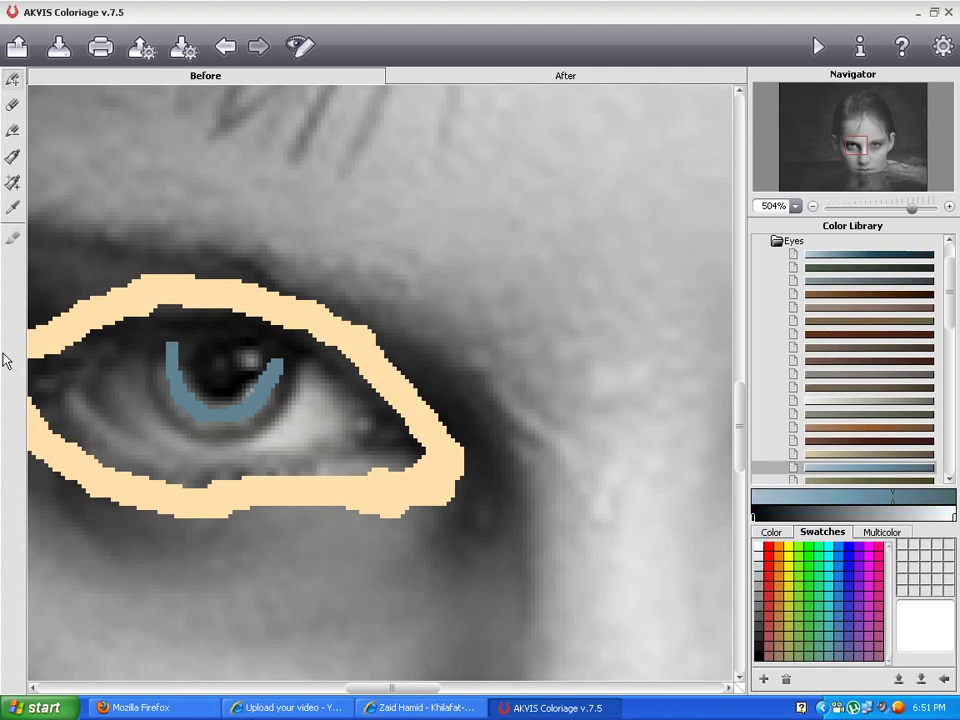
{"action": "mouse_move", "coordinate": [127, 386]}
{"action": "left_mouse_down"}
{"action": "mouse_move", "coordinate": [118, 380]}
{"action": "mouse_move", "coordinate": [130, 381]}
{"action": "mouse_move", "coordinate": [128, 390]}
{"action": "mouse_move", "coordinate": [108, 390]}
{"action": "left_mouse_up"}
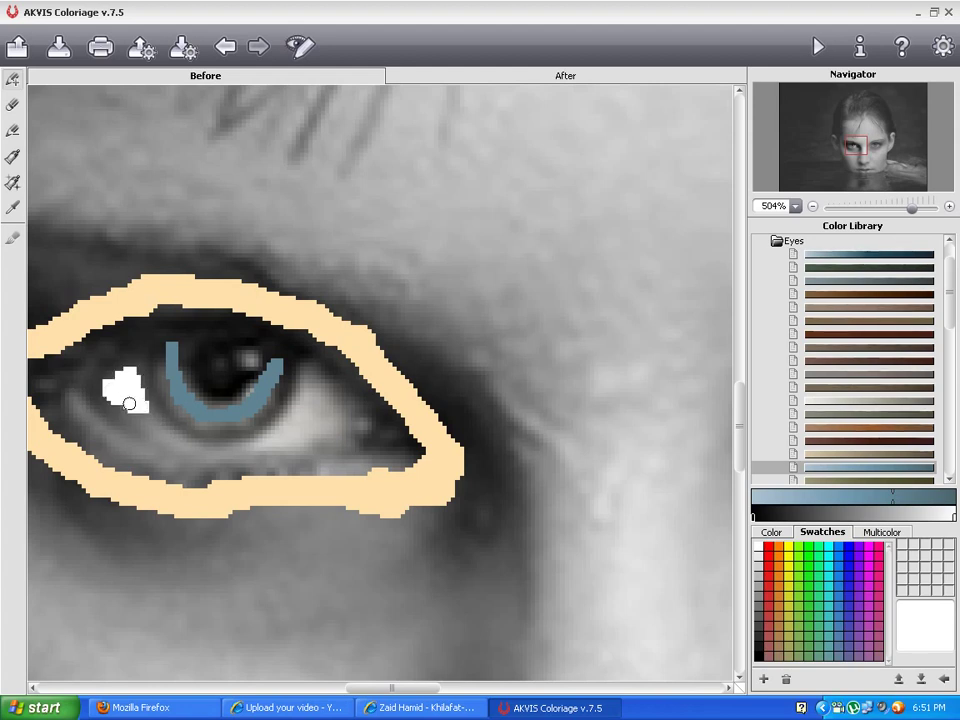
{"action": "mouse_move", "coordinate": [319, 414]}
{"action": "left_mouse_down"}
{"action": "mouse_move", "coordinate": [304, 420]}
{"action": "mouse_move", "coordinate": [317, 394]}
{"action": "mouse_move", "coordinate": [302, 422]}
{"action": "left_mouse_up"}
{"action": "scroll", "coordinate": [416, 356], "scroll_direction": "right", "scroll_amount": 6}
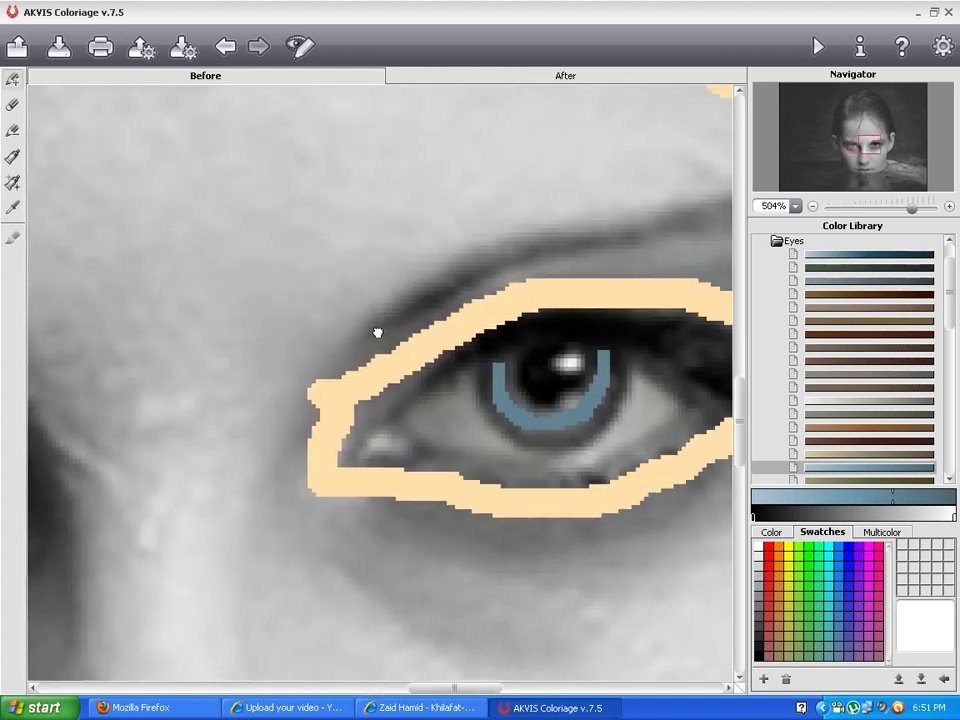
{"action": "mouse_move", "coordinate": [434, 395]}
{"action": "left_mouse_down"}
{"action": "mouse_move", "coordinate": [404, 407]}
{"action": "mouse_move", "coordinate": [443, 424]}
{"action": "mouse_move", "coordinate": [431, 392]}
{"action": "left_mouse_up"}
{"action": "mouse_move", "coordinate": [624, 398]}
{"action": "left_mouse_down"}
{"action": "mouse_move", "coordinate": [613, 414]}
{"action": "mouse_move", "coordinate": [641, 401]}
{"action": "mouse_move", "coordinate": [617, 394]}
{"action": "left_mouse_up"}
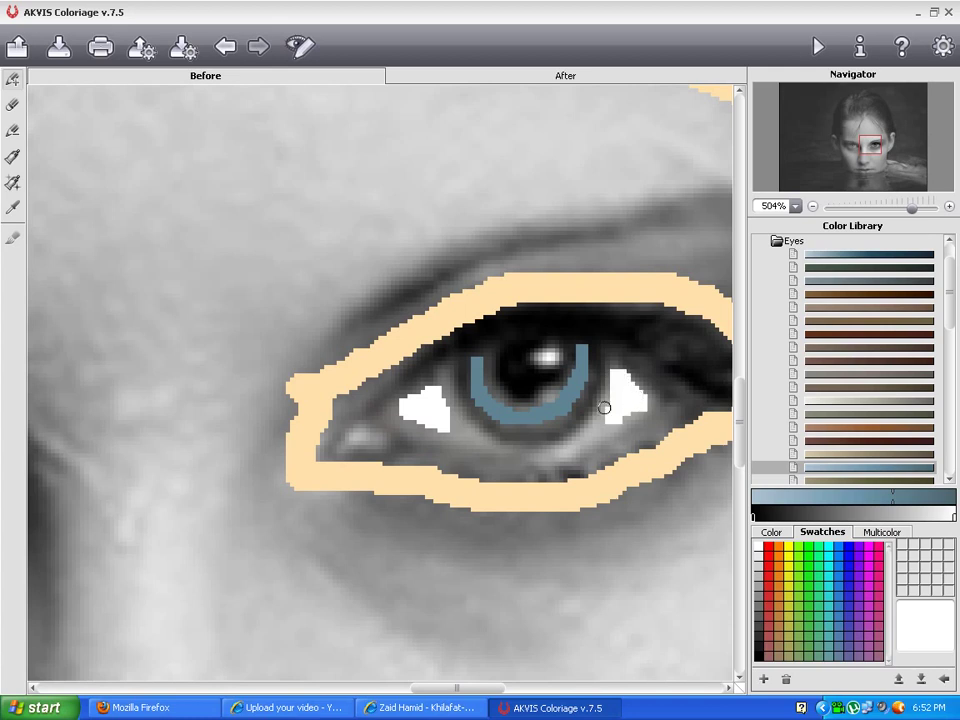
Step: Outline both lips with a closed stroke in a plum purple from the library's Lips colors
{"action": "scroll", "coordinate": [358, 386], "scroll_direction": "down", "scroll_amount": 4}
{"action": "scroll", "coordinate": [358, 386], "scroll_direction": "left", "scroll_amount": 3}
{"action": "scroll", "coordinate": [380, 378], "scroll_direction": "down", "scroll_amount": 6}
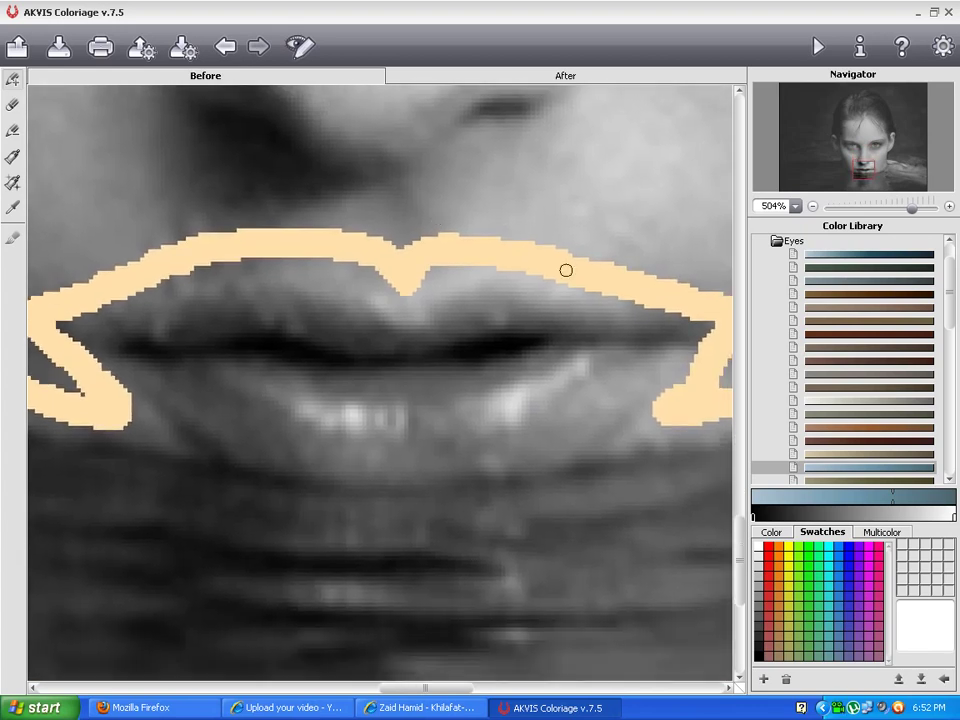
{"action": "left_click", "coordinate": [777, 242]}
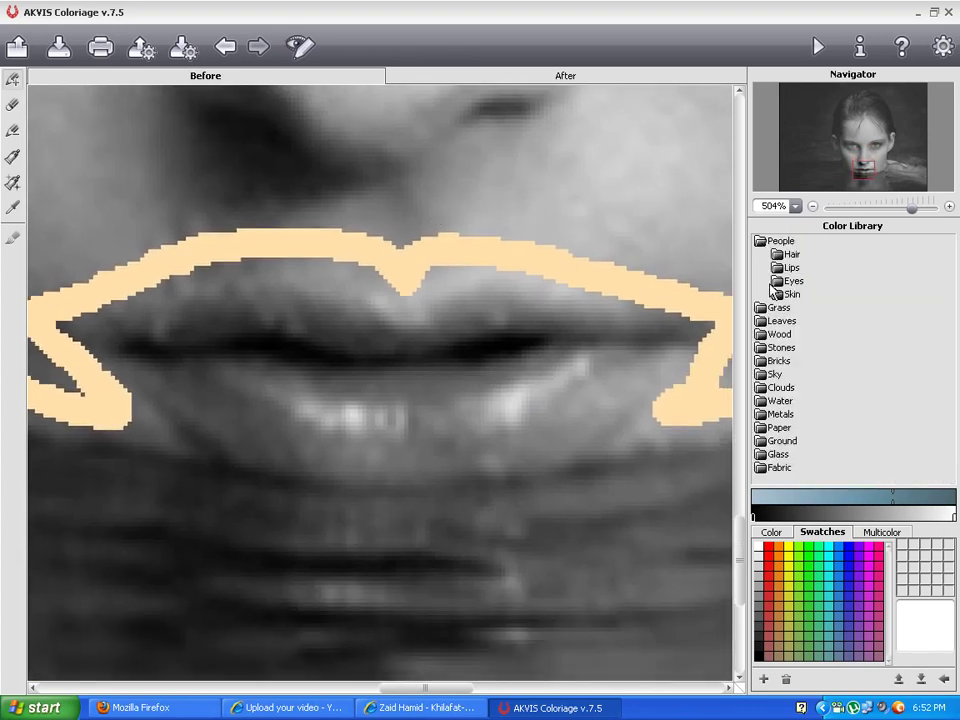
{"action": "double_click", "coordinate": [786, 268]}
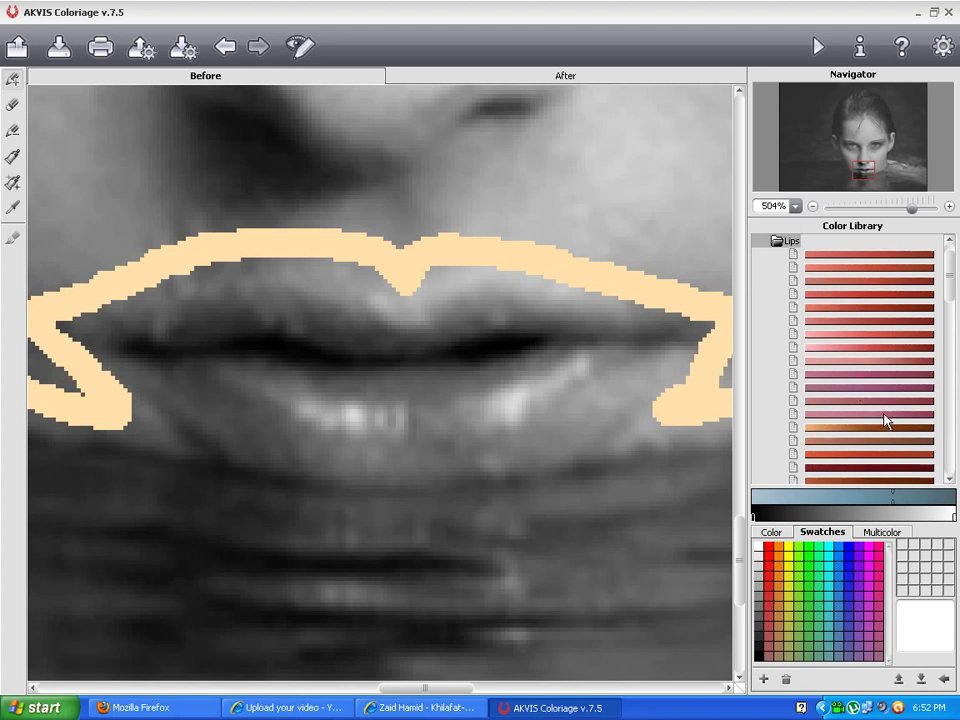
{"action": "left_click", "coordinate": [862, 388]}
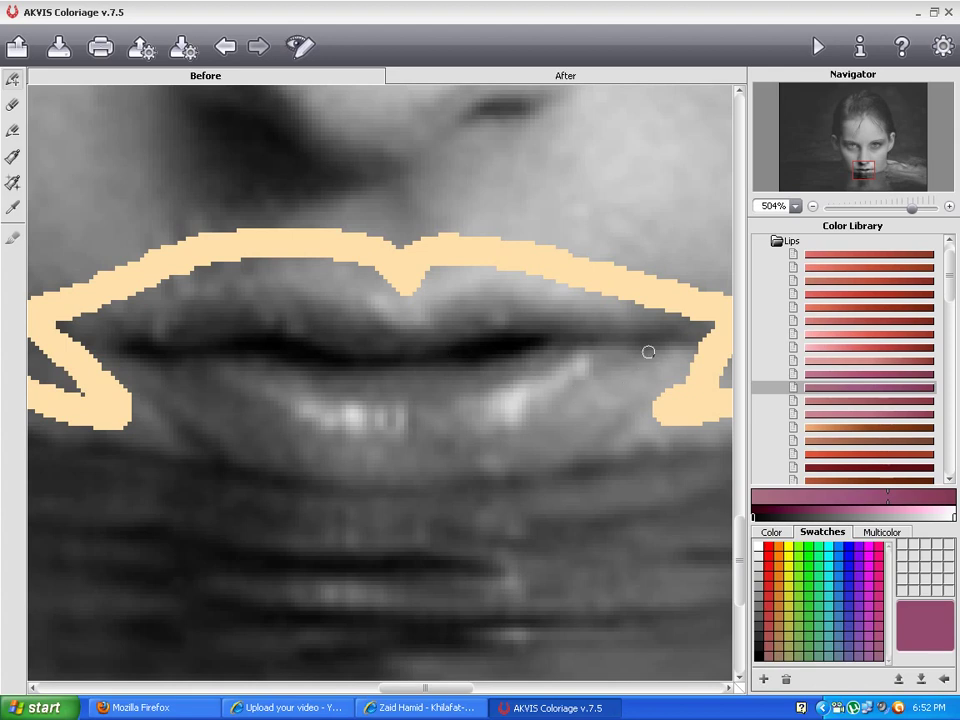
{"action": "mouse_move", "coordinate": [655, 344]}
{"action": "left_mouse_down"}
{"action": "mouse_move", "coordinate": [499, 298]}
{"action": "mouse_move", "coordinate": [439, 324]}
{"action": "mouse_move", "coordinate": [466, 304]}
{"action": "mouse_move", "coordinate": [503, 299]}
{"action": "mouse_move", "coordinate": [452, 324]}
{"action": "mouse_move", "coordinate": [499, 314]}
{"action": "mouse_move", "coordinate": [532, 319]}
{"action": "mouse_move", "coordinate": [464, 322]}
{"action": "mouse_move", "coordinate": [580, 334]}
{"action": "mouse_move", "coordinate": [481, 320]}
{"action": "mouse_move", "coordinate": [410, 337]}
{"action": "mouse_move", "coordinate": [323, 304]}
{"action": "mouse_move", "coordinate": [286, 303]}
{"action": "mouse_move", "coordinate": [238, 308]}
{"action": "mouse_move", "coordinate": [340, 314]}
{"action": "mouse_move", "coordinate": [384, 342]}
{"action": "mouse_move", "coordinate": [334, 322]}
{"action": "mouse_move", "coordinate": [243, 311]}
{"action": "mouse_move", "coordinate": [141, 346]}
{"action": "mouse_move", "coordinate": [178, 360]}
{"action": "mouse_move", "coordinate": [215, 423]}
{"action": "mouse_move", "coordinate": [294, 458]}
{"action": "mouse_move", "coordinate": [341, 465]}
{"action": "mouse_move", "coordinate": [415, 458]}
{"action": "mouse_move", "coordinate": [635, 345]}
{"action": "mouse_move", "coordinate": [579, 351]}
{"action": "mouse_move", "coordinate": [587, 336]}
{"action": "mouse_move", "coordinate": [480, 400]}
{"action": "mouse_move", "coordinate": [538, 379]}
{"action": "mouse_move", "coordinate": [448, 428]}
{"action": "left_mouse_up"}
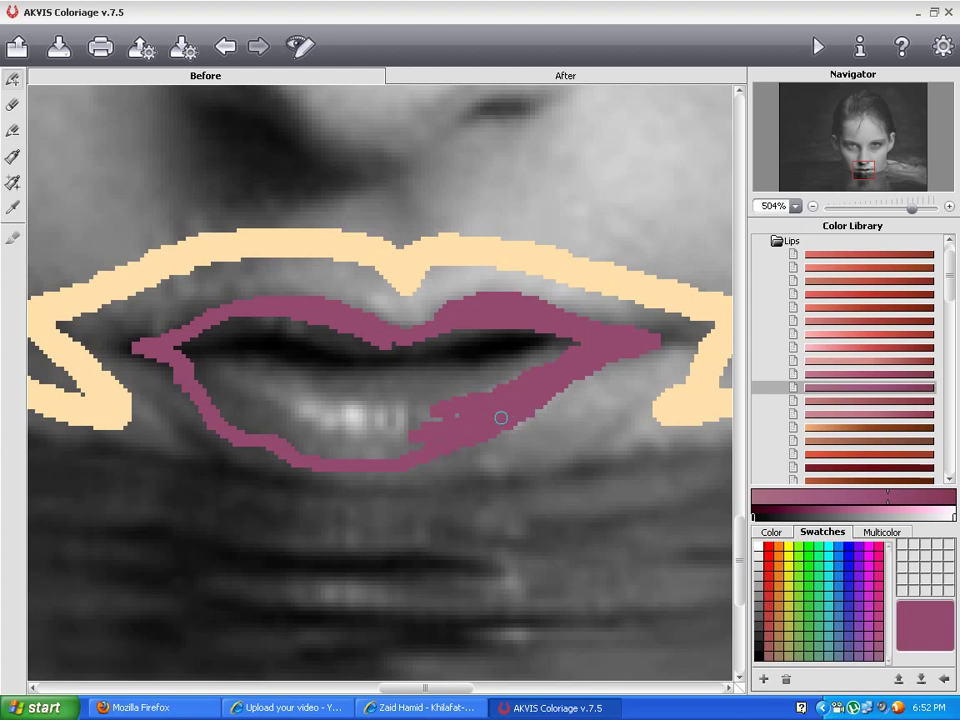
Step: Fill the lower lip with the same plum purple up to the dark mouth line and into both corners
{"action": "left_click_drag", "start_coordinate": [415, 461], "coordinate": [256, 430]}
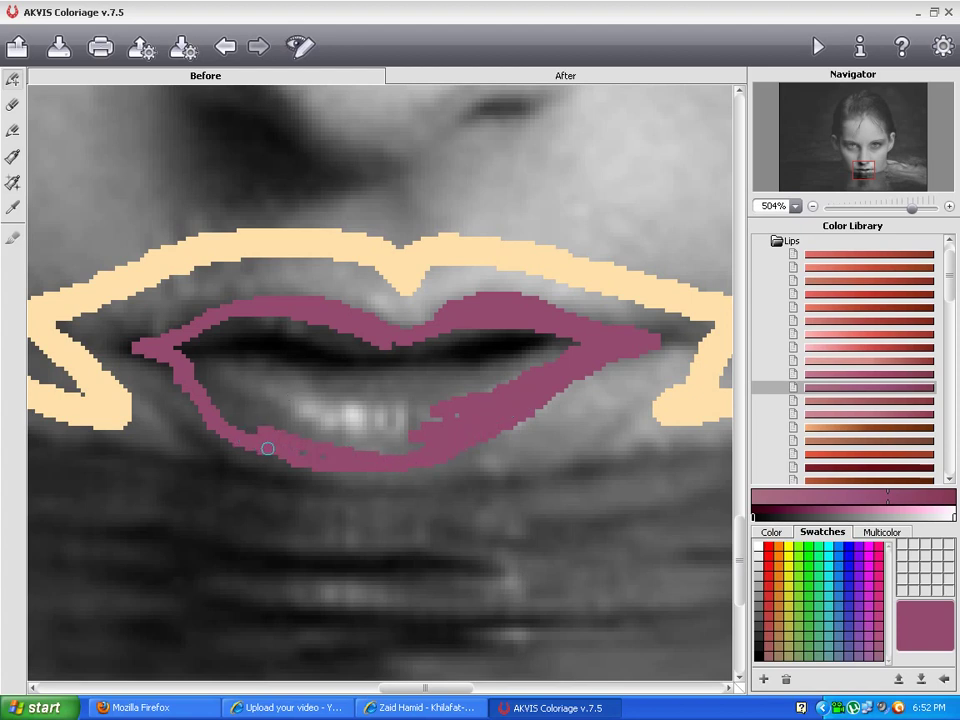
{"action": "left_click_drag", "start_coordinate": [309, 453], "coordinate": [405, 439]}
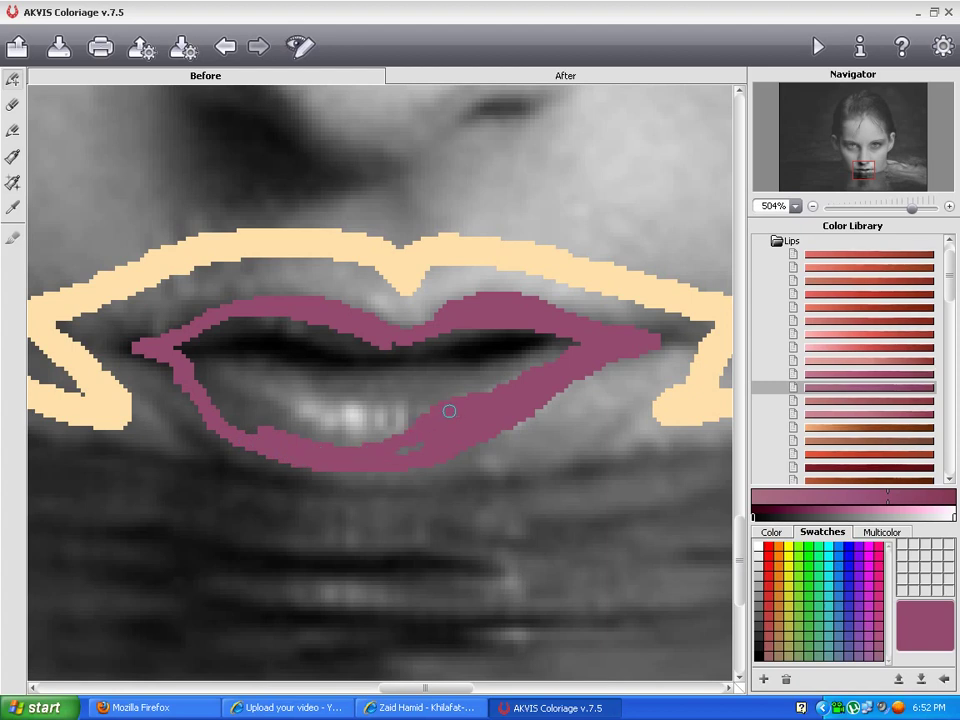
{"action": "mouse_move", "coordinate": [392, 422]}
{"action": "left_mouse_down"}
{"action": "mouse_move", "coordinate": [452, 405]}
{"action": "mouse_move", "coordinate": [328, 400]}
{"action": "mouse_move", "coordinate": [205, 369]}
{"action": "mouse_move", "coordinate": [237, 418]}
{"action": "mouse_move", "coordinate": [346, 439]}
{"action": "mouse_move", "coordinate": [229, 385]}
{"action": "mouse_move", "coordinate": [389, 429]}
{"action": "mouse_move", "coordinate": [367, 426]}
{"action": "mouse_move", "coordinate": [491, 394]}
{"action": "mouse_move", "coordinate": [347, 398]}
{"action": "left_mouse_up"}
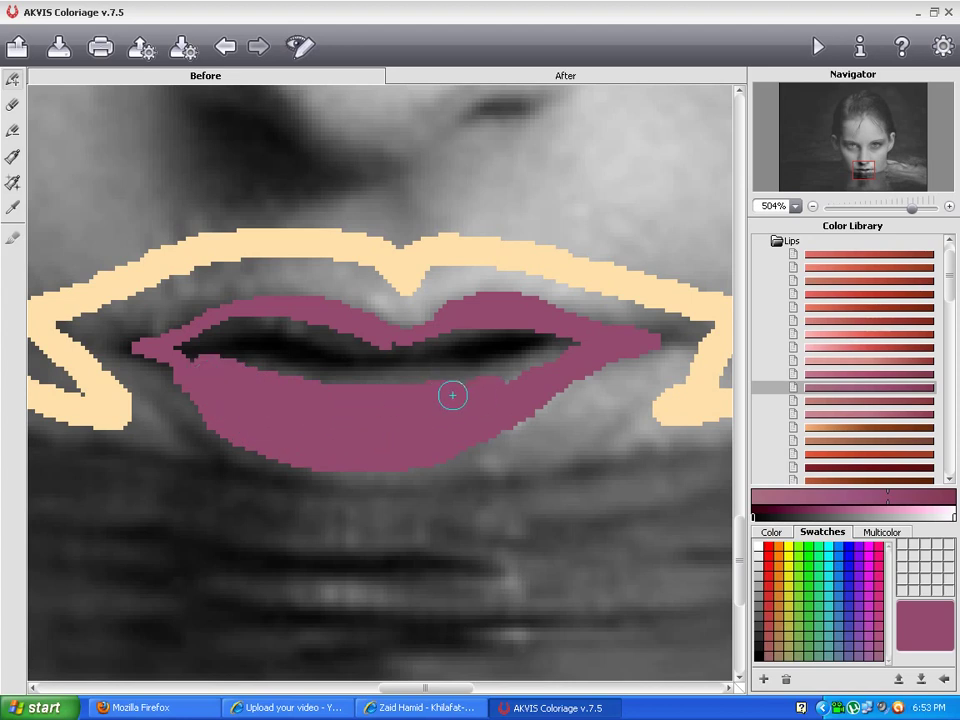
{"action": "mouse_move", "coordinate": [212, 363]}
{"action": "left_mouse_down"}
{"action": "mouse_move", "coordinate": [182, 358]}
{"action": "mouse_move", "coordinate": [210, 364]}
{"action": "left_mouse_up"}
{"action": "left_click_drag", "start_coordinate": [529, 372], "coordinate": [570, 345]}
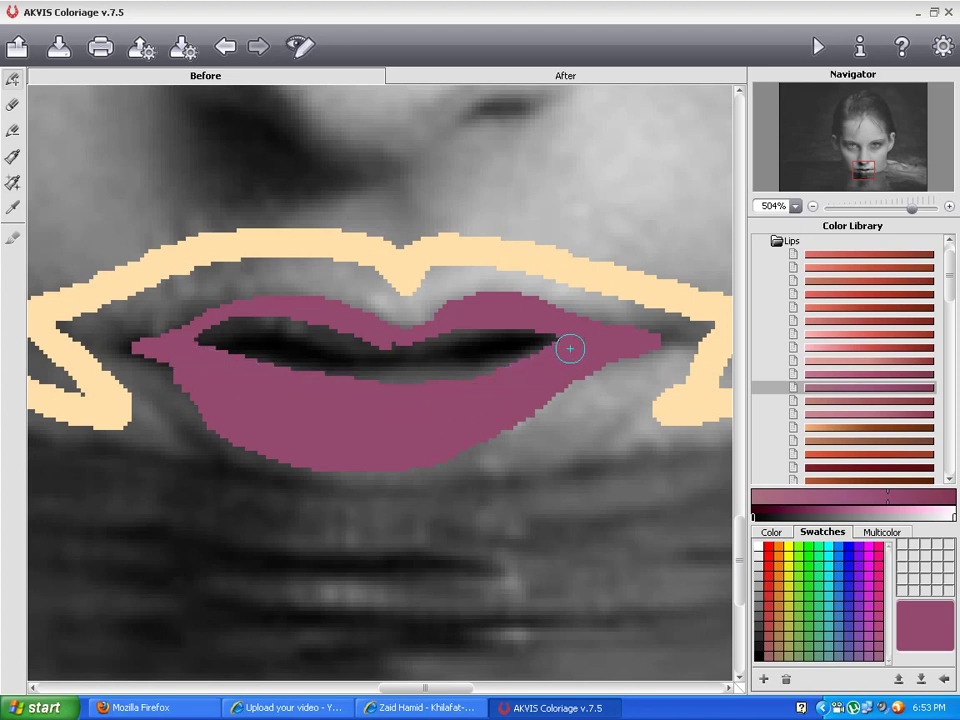
Step: Draw a stroke under the chin and along the water on the image's left side in a medium blue from the Water colors
{"action": "left_click_drag", "start_coordinate": [905, 213], "coordinate": [880, 221]}
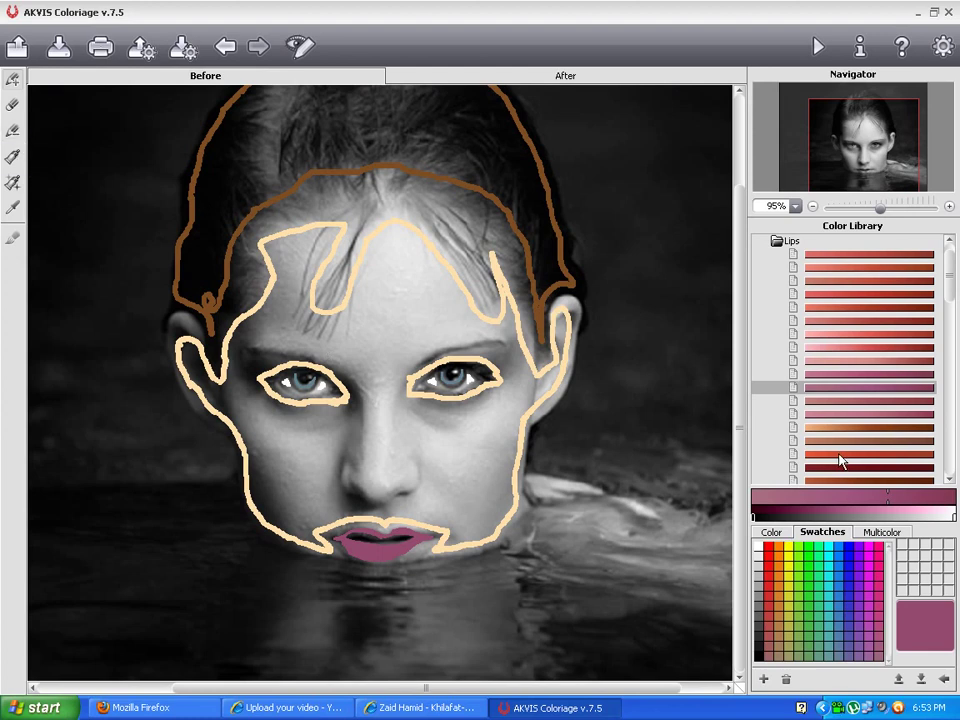
{"action": "left_click", "coordinate": [781, 241]}
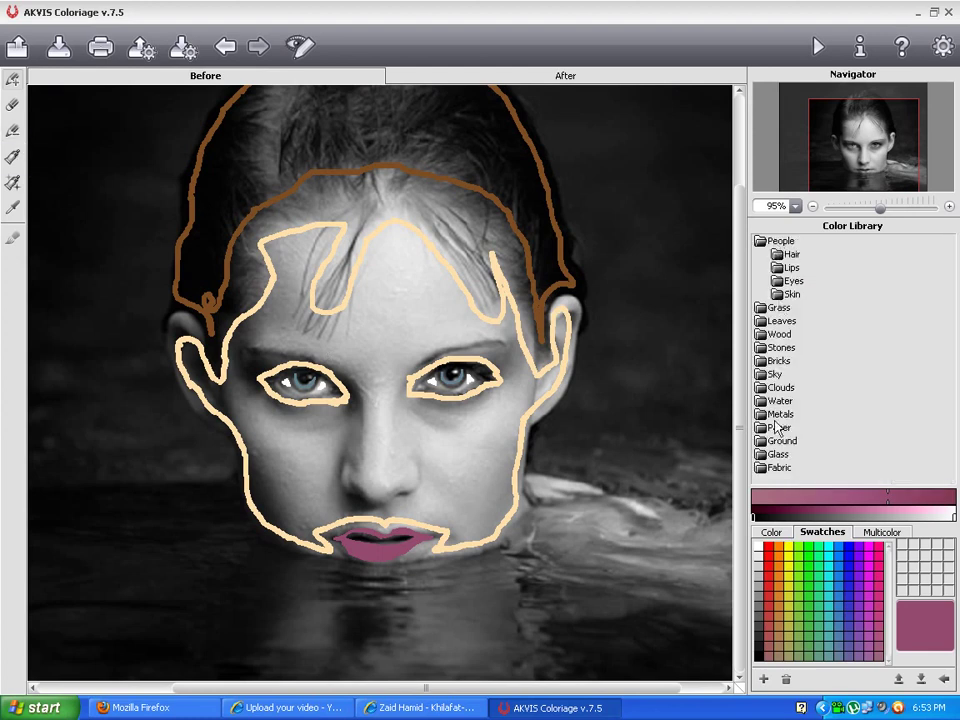
{"action": "left_click", "coordinate": [776, 241]}
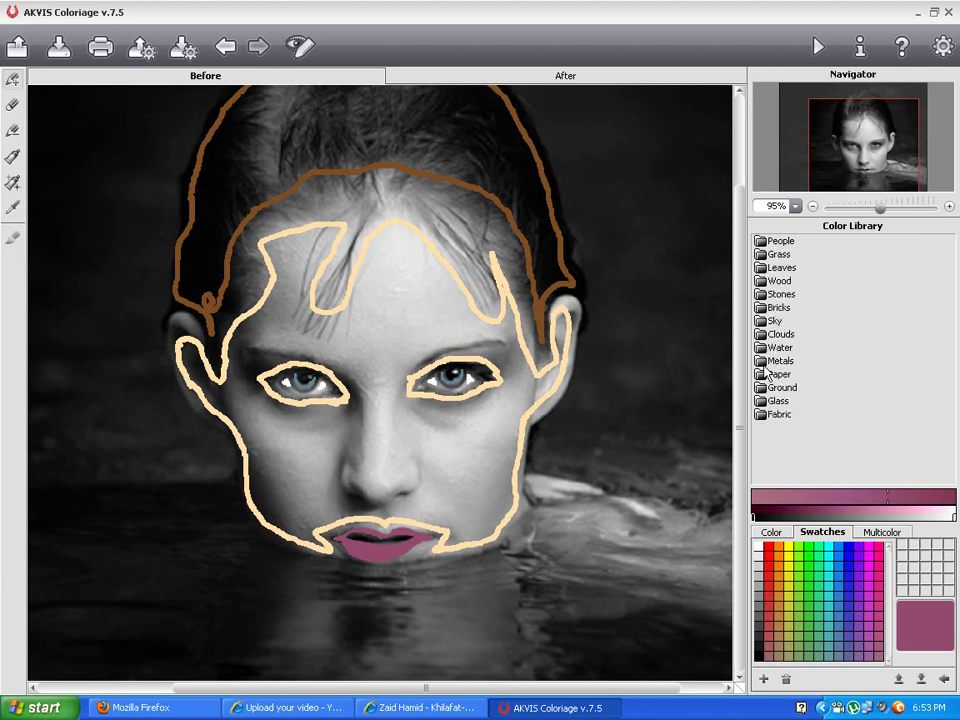
{"action": "left_click", "coordinate": [772, 348]}
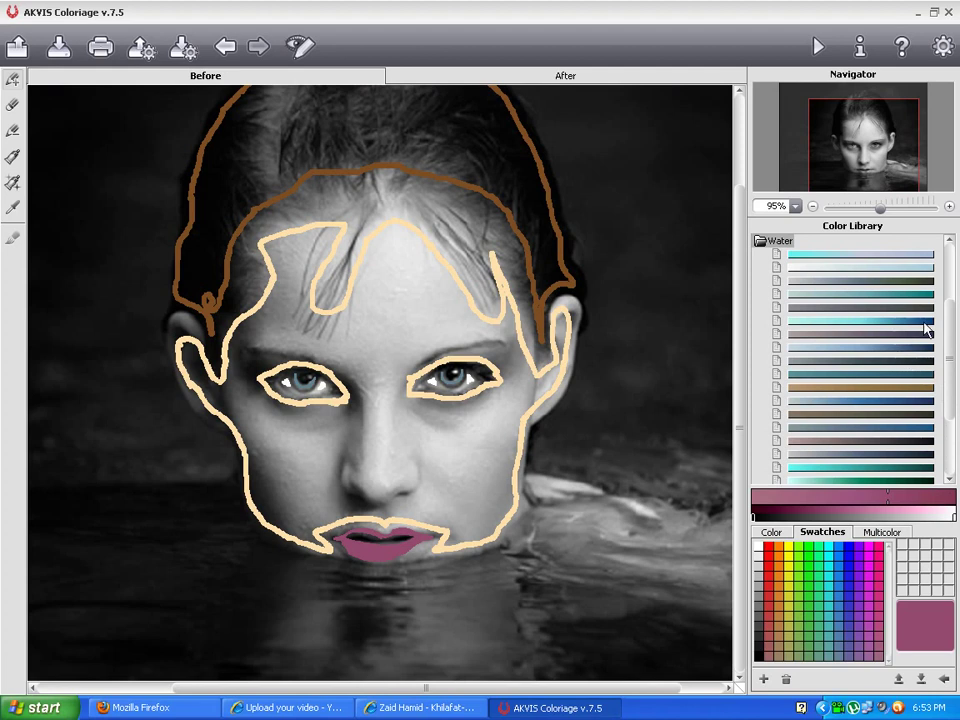
{"action": "left_click", "coordinate": [870, 428]}
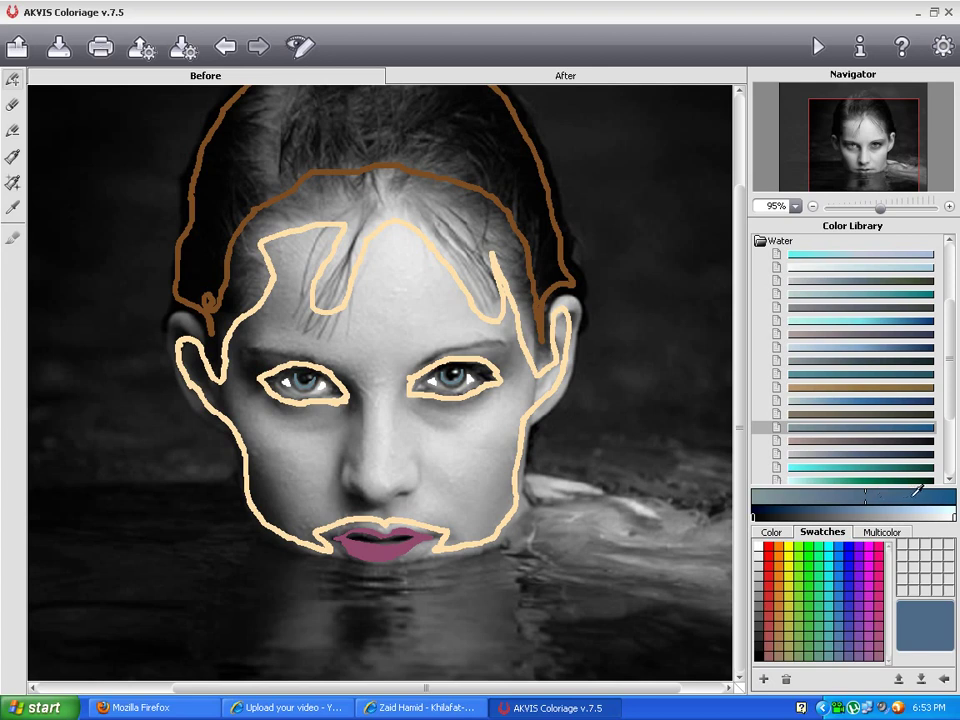
{"action": "left_click", "coordinate": [902, 495]}
{"action": "mouse_move", "coordinate": [523, 556]}
{"action": "left_mouse_down"}
{"action": "mouse_move", "coordinate": [467, 576]}
{"action": "mouse_move", "coordinate": [324, 581]}
{"action": "mouse_move", "coordinate": [268, 557]}
{"action": "mouse_move", "coordinate": [225, 508]}
{"action": "mouse_move", "coordinate": [207, 465]}
{"action": "mouse_move", "coordinate": [124, 435]}
{"action": "mouse_move", "coordinate": [56, 433]}
{"action": "left_mouse_up"}
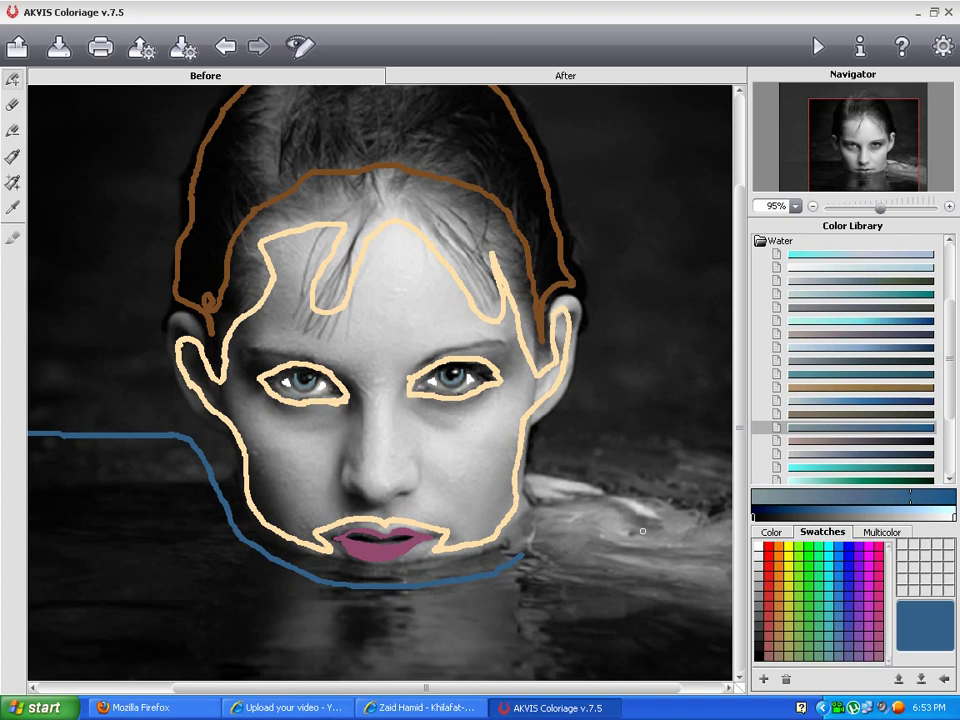
Step: Extend the blue waterline stroke past the bright ripple to the image's right edge and out to its left edge
{"action": "left_click_drag", "start_coordinate": [527, 550], "coordinate": [570, 465]}
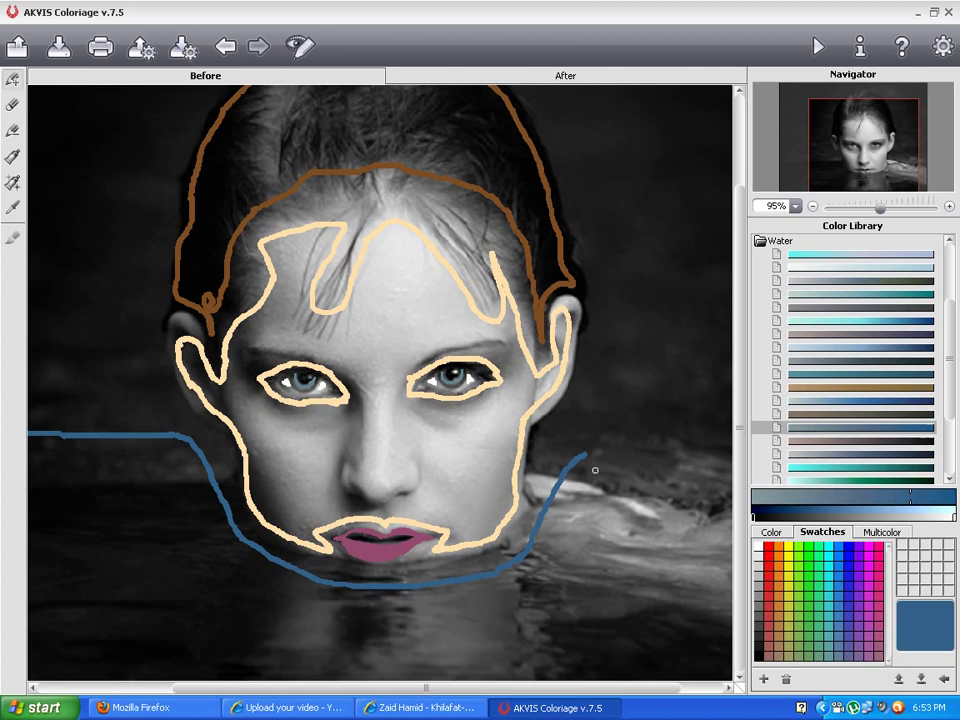
{"action": "mouse_move", "coordinate": [586, 466]}
{"action": "left_mouse_down"}
{"action": "mouse_move", "coordinate": [534, 452]}
{"action": "mouse_move", "coordinate": [681, 456]}
{"action": "mouse_move", "coordinate": [687, 442]}
{"action": "mouse_move", "coordinate": [717, 447]}
{"action": "left_mouse_up"}
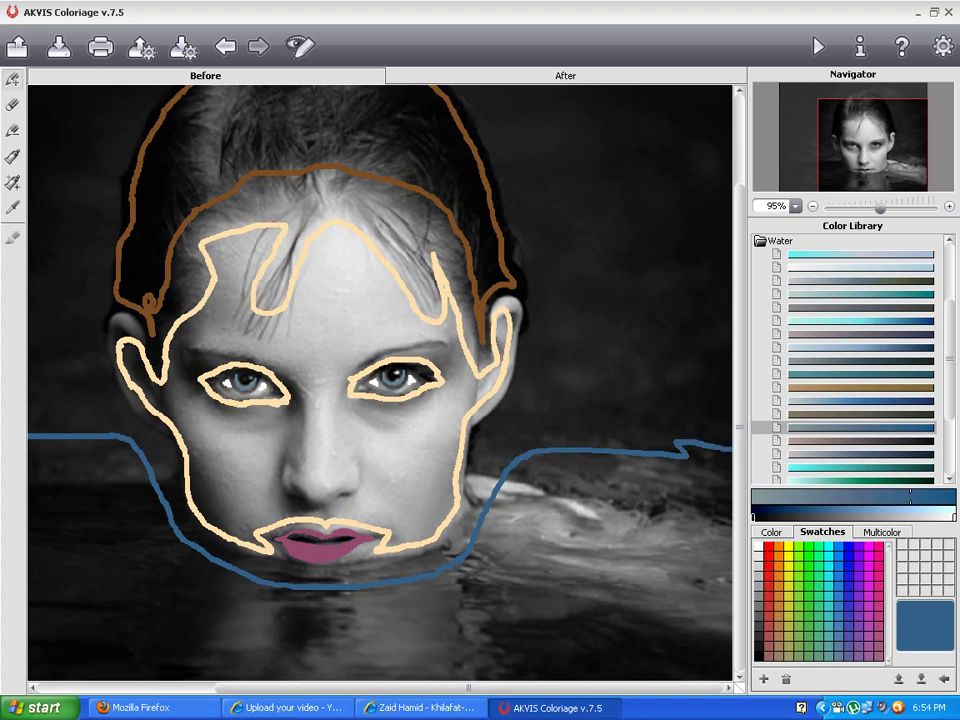
{"action": "left_click_drag", "start_coordinate": [193, 446], "coordinate": [506, 446]}
{"action": "left_click_drag", "start_coordinate": [218, 447], "coordinate": [49, 445]}
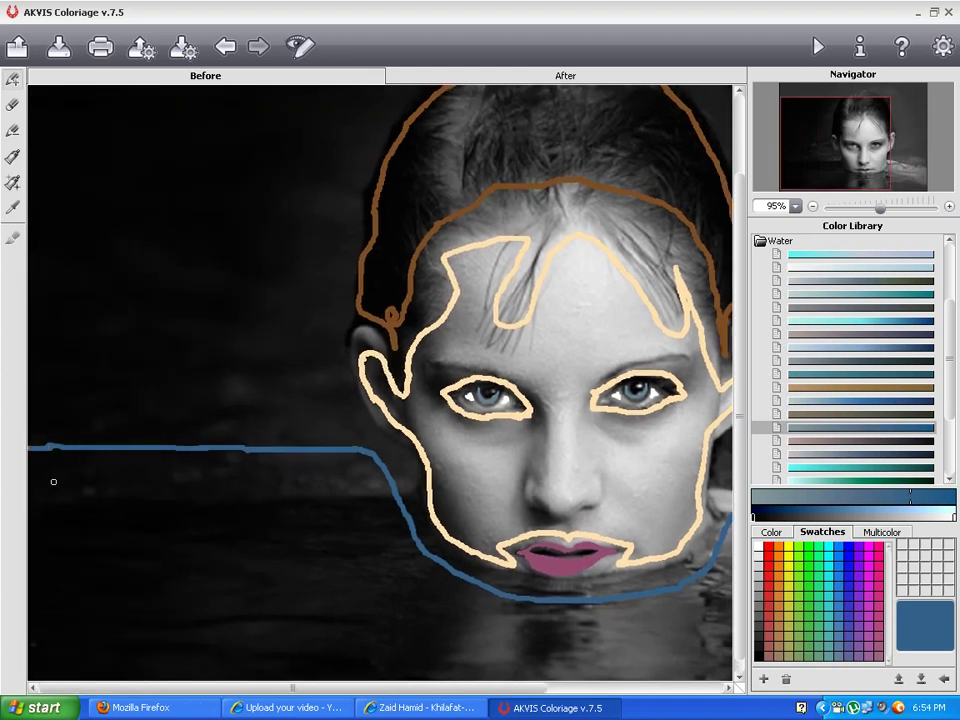
Step: Add several medium blue strokes across the water below the waterline, reaching both sides and the bottom of the image
{"action": "left_click_drag", "start_coordinate": [329, 336], "coordinate": [257, 321]}
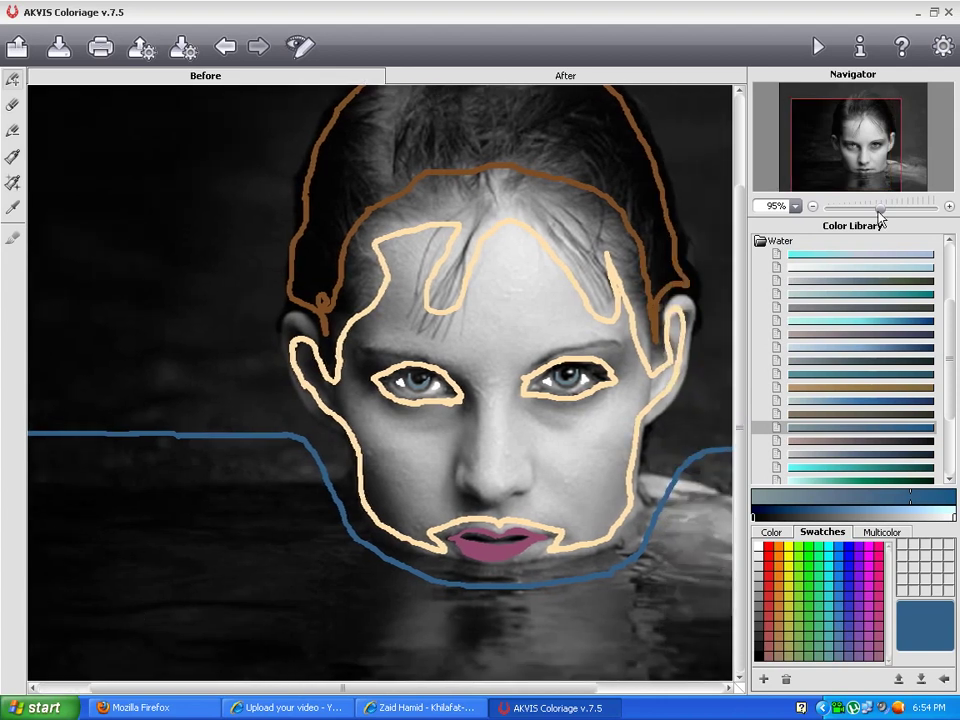
{"action": "left_click_drag", "start_coordinate": [879, 208], "coordinate": [862, 208]}
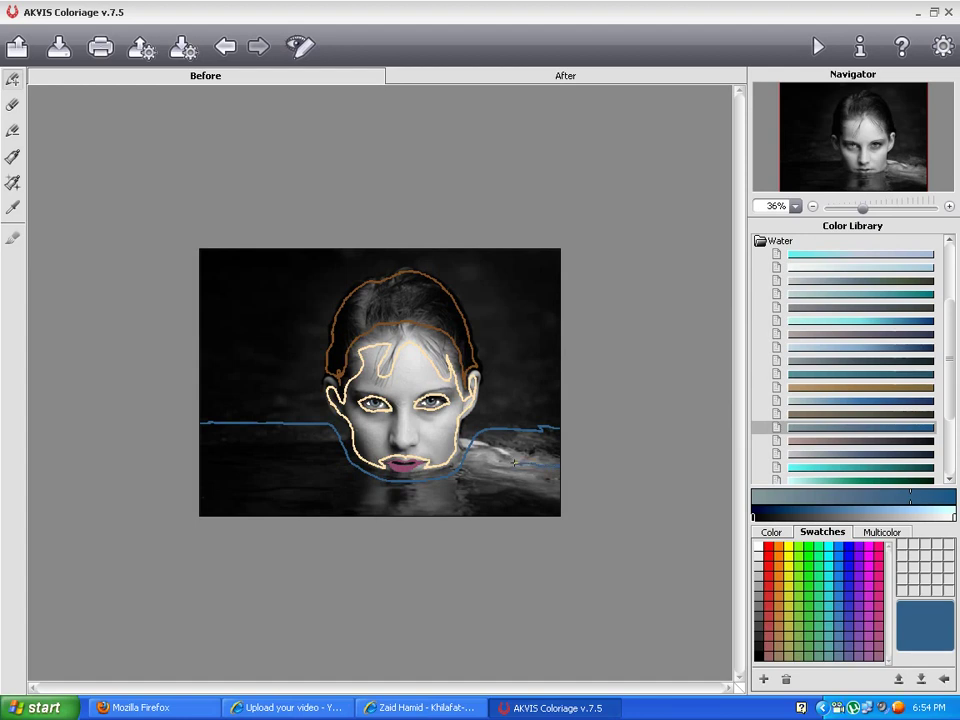
{"action": "mouse_move", "coordinate": [327, 475]}
{"action": "left_mouse_down"}
{"action": "mouse_move", "coordinate": [178, 462]}
{"action": "mouse_move", "coordinate": [174, 482]}
{"action": "mouse_move", "coordinate": [355, 503]}
{"action": "left_mouse_up"}
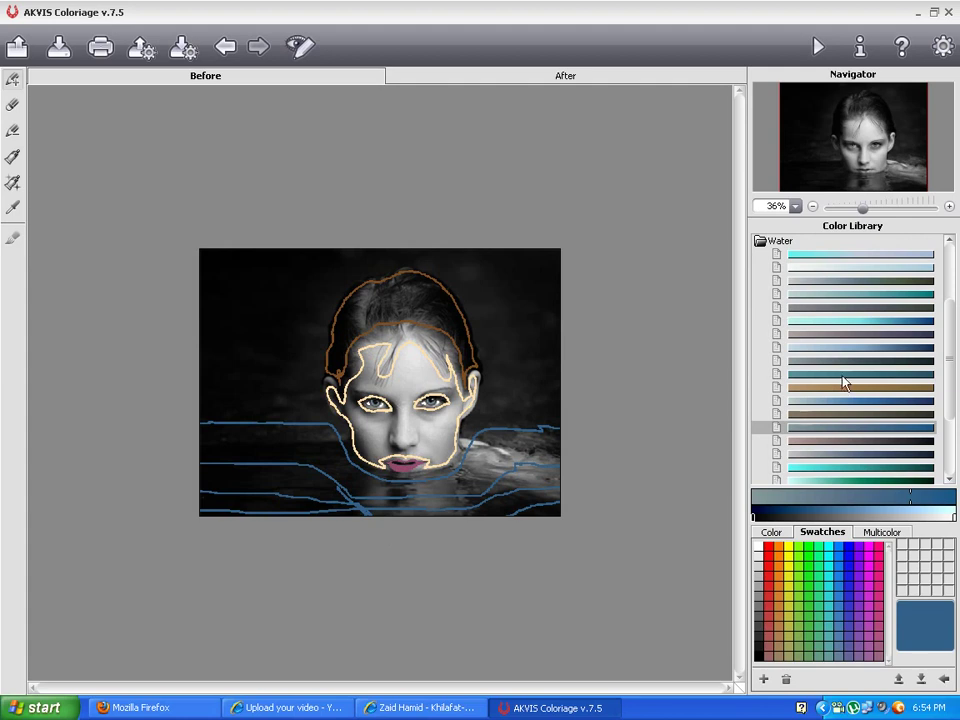
Step: Draw two horizontal strokes above the waterline on each side of the head in a greyer blue from the same Water gradient
{"action": "left_click_drag", "start_coordinate": [862, 208], "coordinate": [868, 208]}
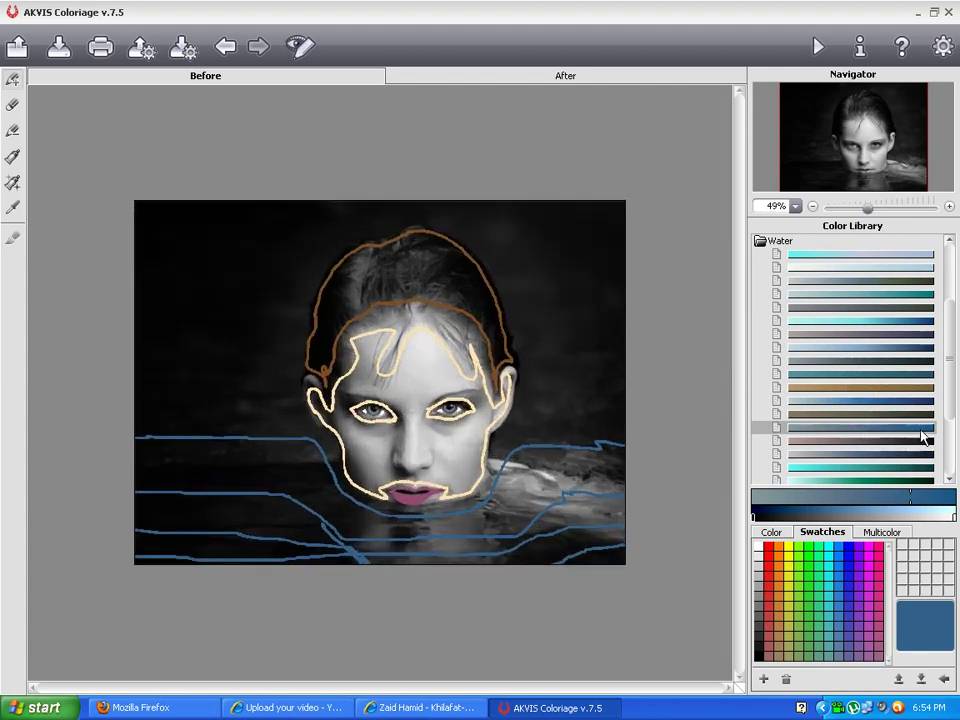
{"action": "left_click", "coordinate": [866, 492]}
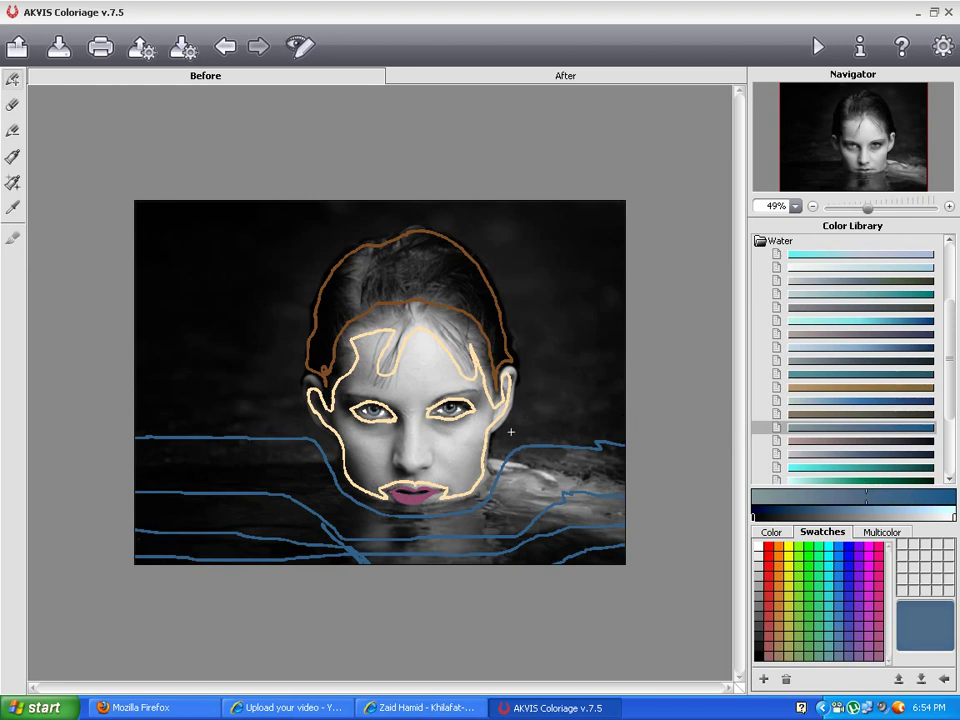
{"action": "left_click_drag", "start_coordinate": [521, 427], "coordinate": [636, 413]}
{"action": "left_click_drag", "start_coordinate": [530, 403], "coordinate": [639, 385]}
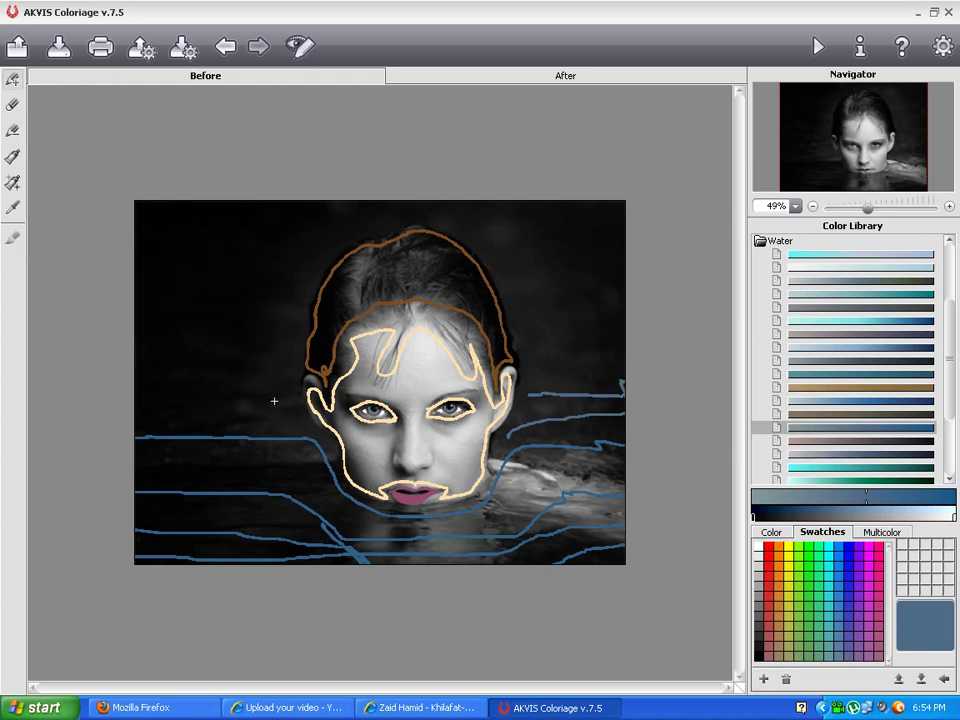
{"action": "left_click_drag", "start_coordinate": [283, 410], "coordinate": [108, 411]}
{"action": "left_click_drag", "start_coordinate": [284, 389], "coordinate": [143, 386]}
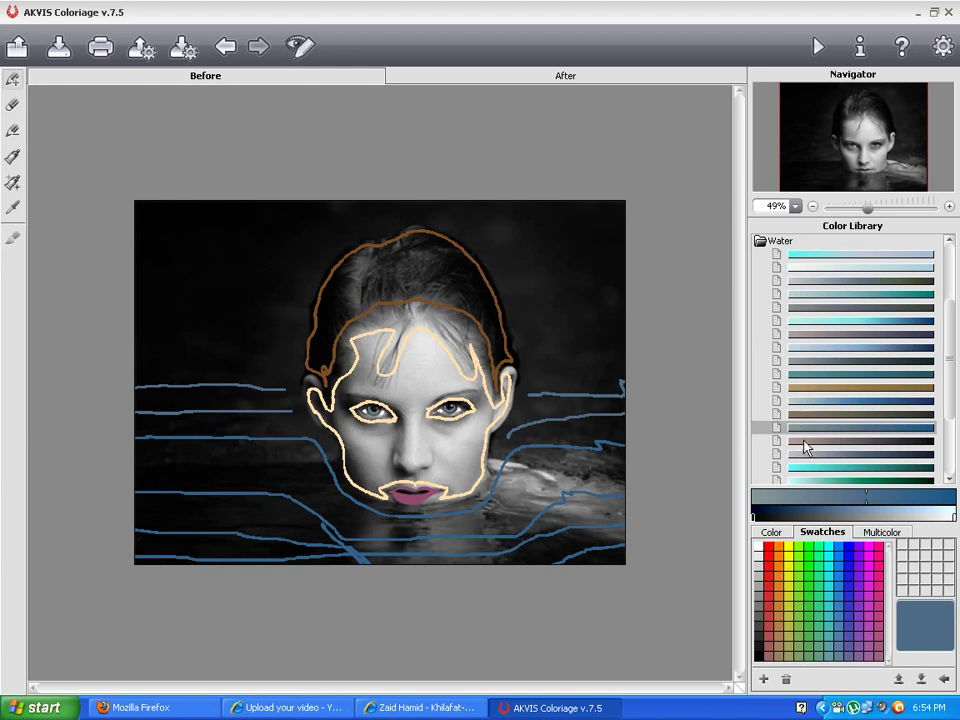
Step: Draw a U-shaped stroke in a lighter grey-blue of the gradient in the background on each side of the hair
{"action": "left_click", "coordinate": [801, 492]}
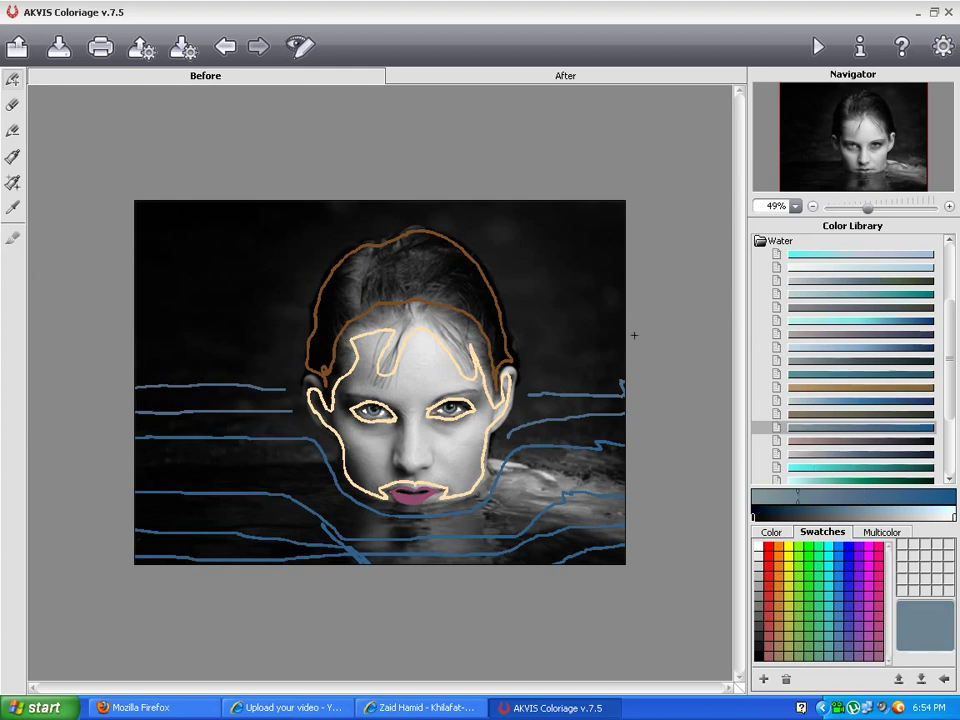
{"action": "mouse_move", "coordinate": [647, 323]}
{"action": "left_mouse_down"}
{"action": "mouse_move", "coordinate": [525, 325]}
{"action": "mouse_move", "coordinate": [525, 339]}
{"action": "mouse_move", "coordinate": [596, 353]}
{"action": "left_mouse_up"}
{"action": "mouse_move", "coordinate": [123, 308]}
{"action": "left_mouse_down"}
{"action": "mouse_move", "coordinate": [253, 310]}
{"action": "mouse_move", "coordinate": [279, 342]}
{"action": "mouse_move", "coordinate": [162, 349]}
{"action": "left_mouse_up"}
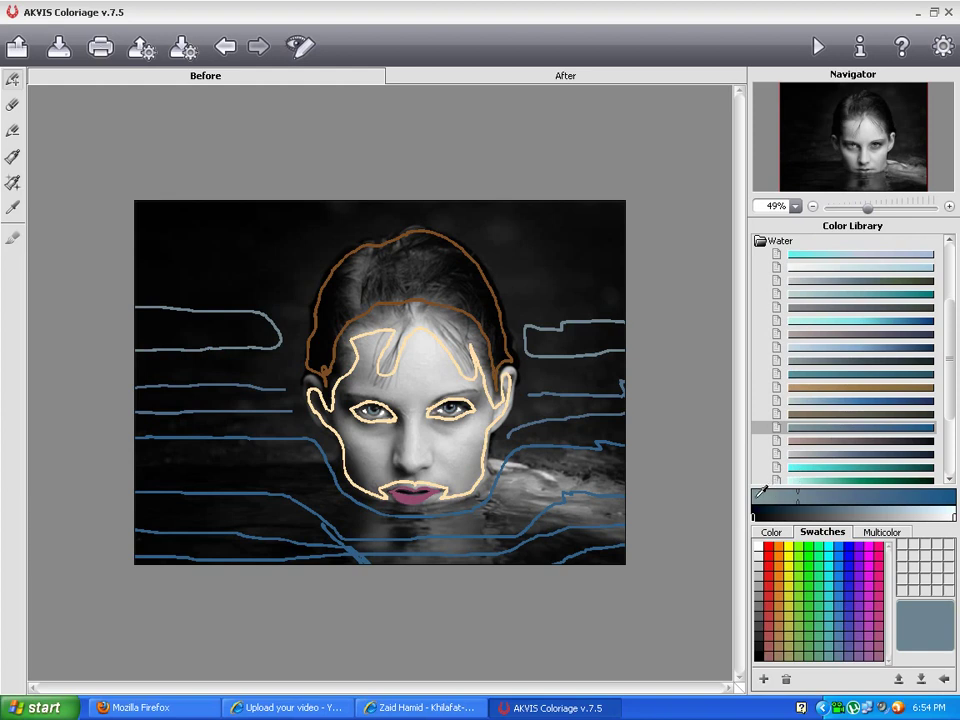
Step: Draw a stroke around the top of the head and one across each upper corner in the gradient's palest grey
{"action": "left_click", "coordinate": [757, 495]}
{"action": "mouse_move", "coordinate": [641, 292]}
{"action": "left_mouse_down"}
{"action": "mouse_move", "coordinate": [592, 297]}
{"action": "mouse_move", "coordinate": [525, 278]}
{"action": "left_mouse_up"}
{"action": "mouse_move", "coordinate": [410, 212]}
{"action": "left_mouse_down"}
{"action": "mouse_move", "coordinate": [337, 220]}
{"action": "mouse_move", "coordinate": [283, 270]}
{"action": "mouse_move", "coordinate": [128, 280]}
{"action": "mouse_move", "coordinate": [328, 171]}
{"action": "left_mouse_up"}
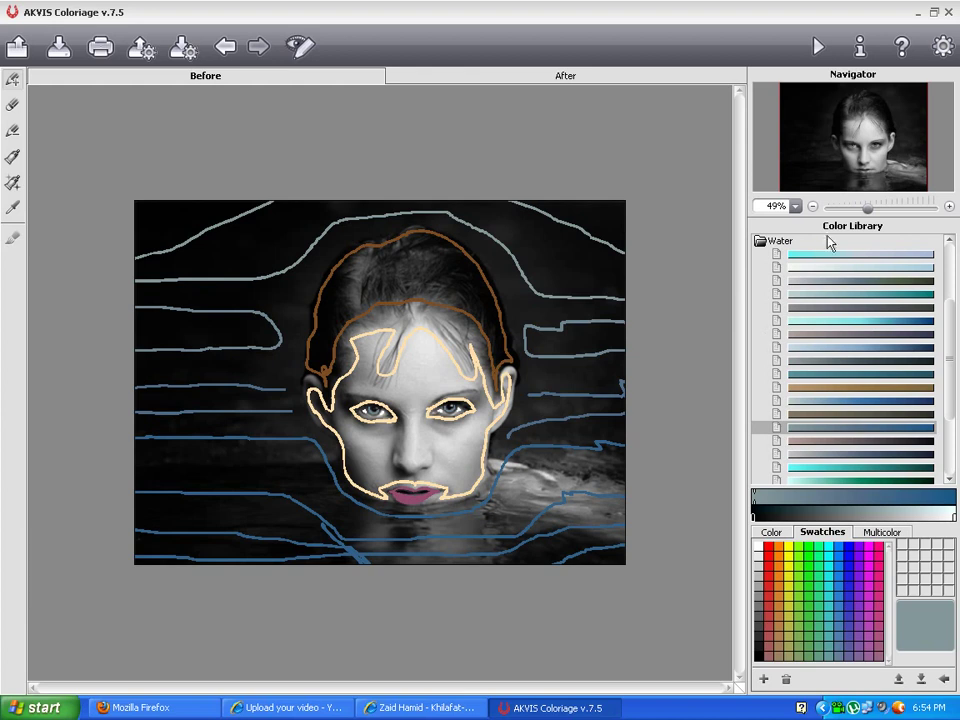
Step: Run the colorization on the marked portrait and inspect the result at different magnifications
{"action": "left_click_drag", "start_coordinate": [867, 208], "coordinate": [876, 215]}
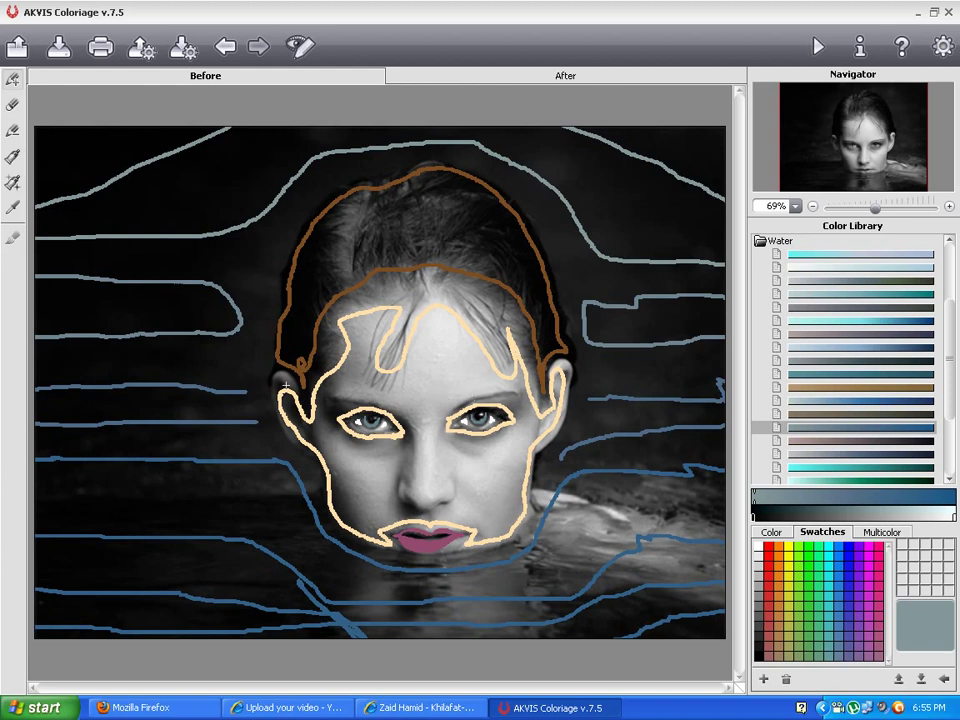
{"action": "left_click", "coordinate": [817, 48]}
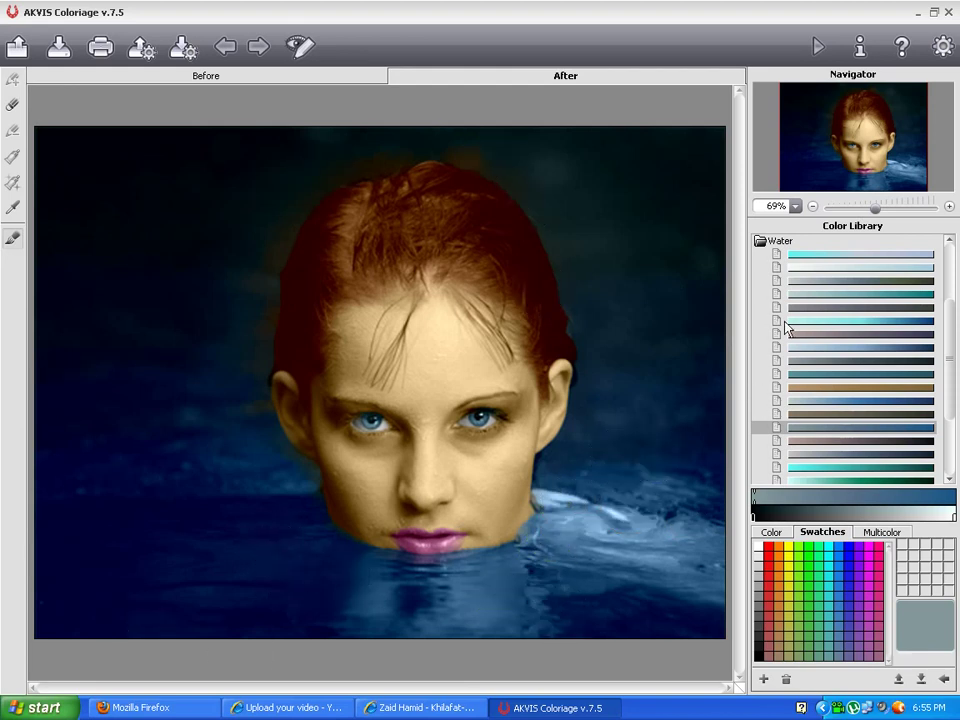
{"action": "mouse_move", "coordinate": [878, 212]}
{"action": "left_mouse_down"}
{"action": "mouse_move", "coordinate": [870, 212]}
{"action": "mouse_move", "coordinate": [878, 212]}
{"action": "left_mouse_up"}
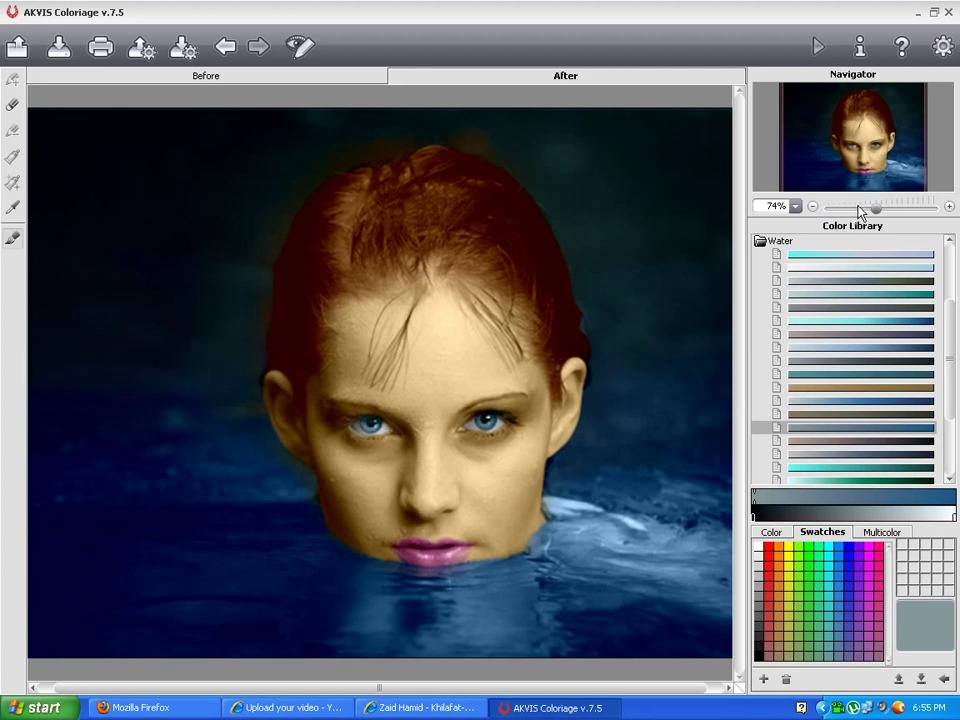
{"action": "left_click_drag", "start_coordinate": [877, 211], "coordinate": [870, 208]}
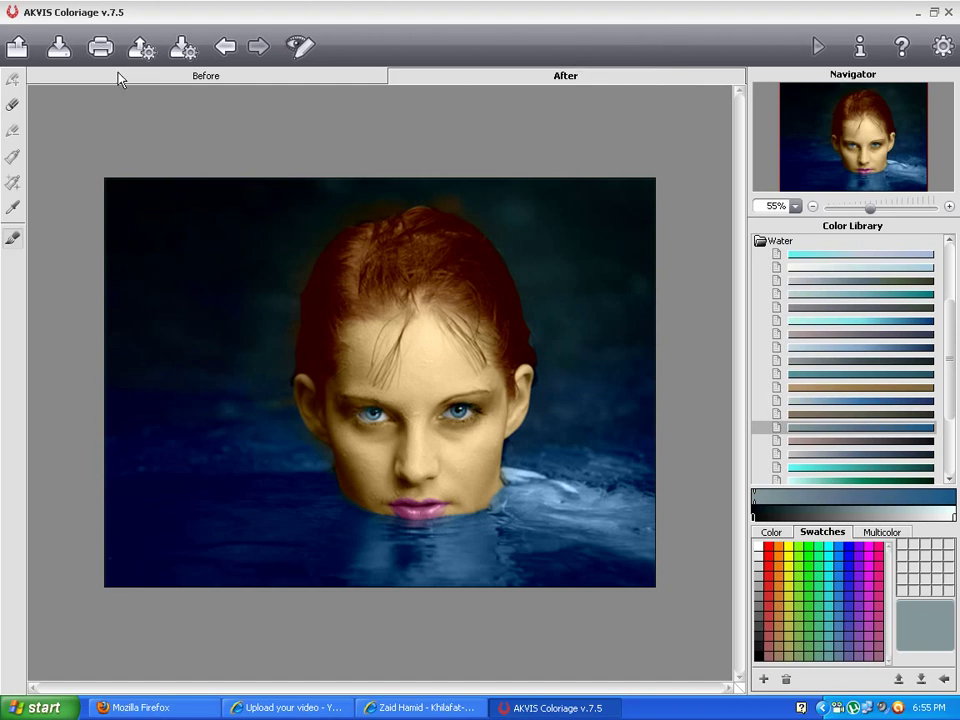
Step: Save the colorized portrait to the Desktop as a JPEG named maked
{"action": "left_click", "coordinate": [58, 48]}
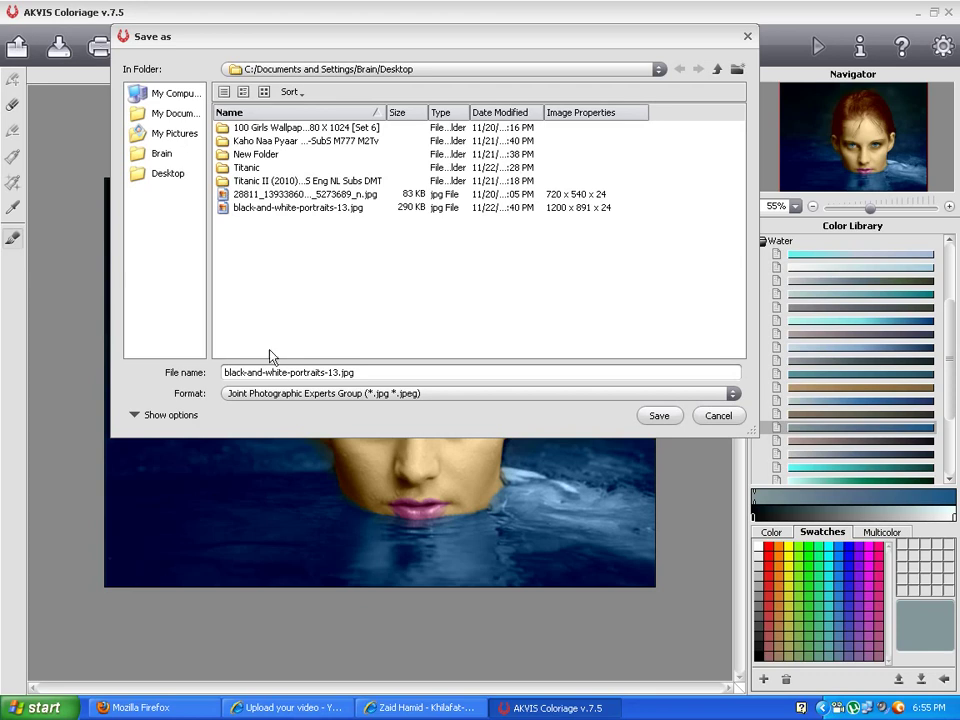
{"action": "triple_click", "coordinate": [470, 372]}
{"action": "type", "text": "mak"}
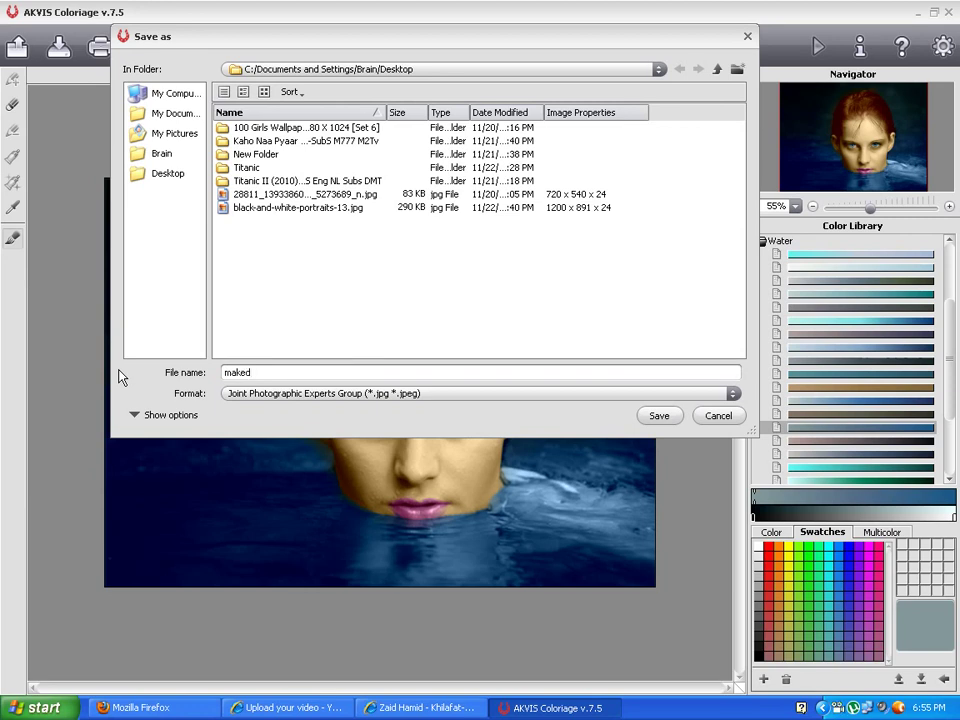
{"action": "type", "text": "ed"}
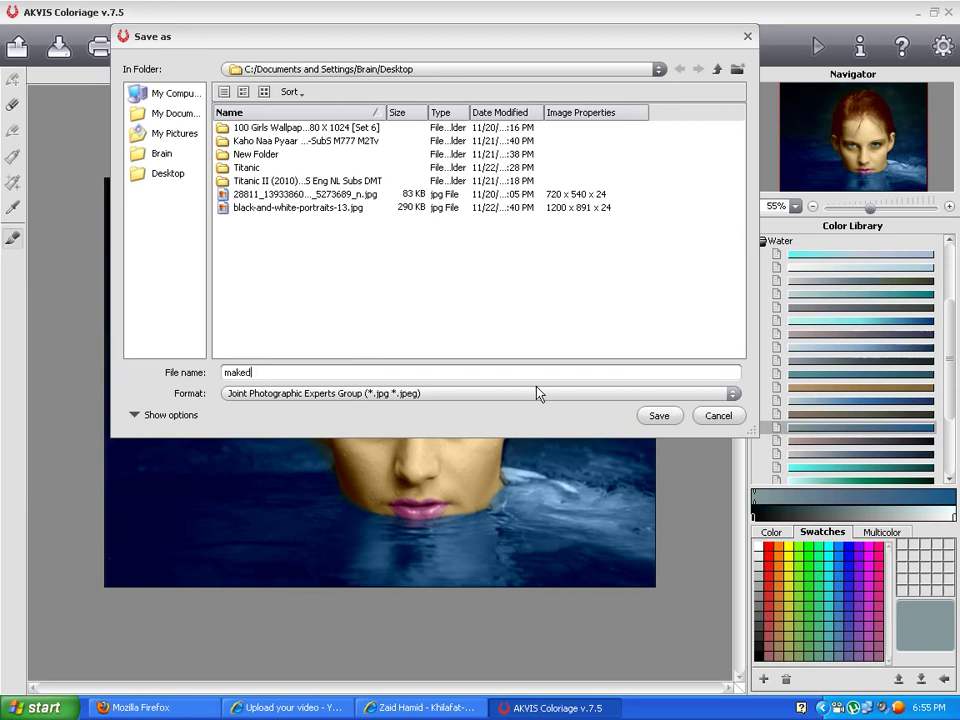
{"action": "left_click", "coordinate": [659, 415]}
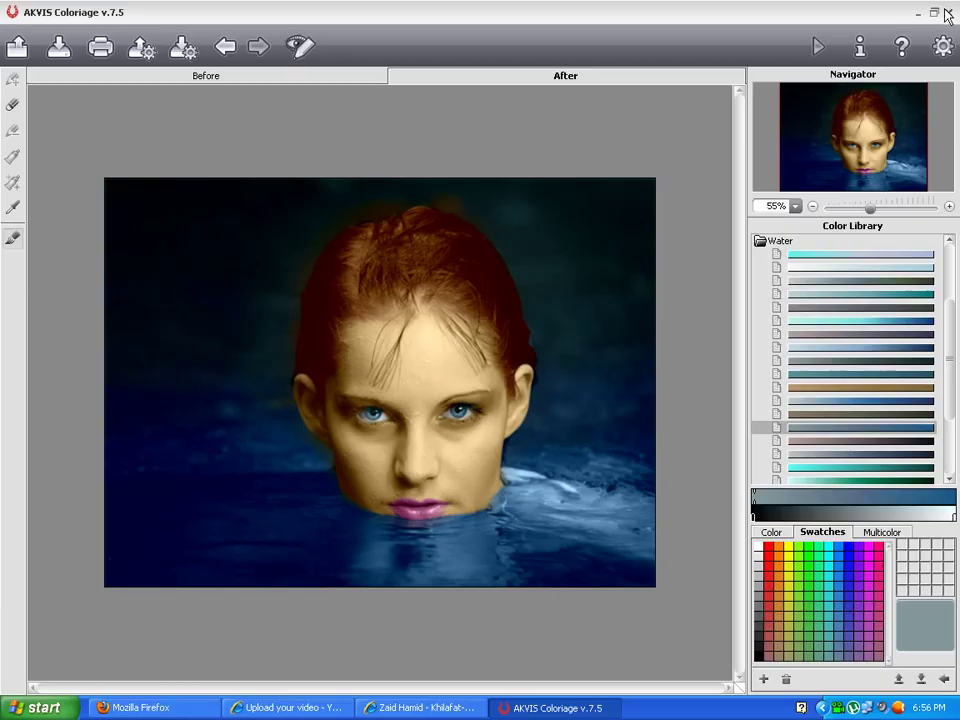
Step: Close AKVIS Coloriage and view the saved maked image from the desktop in a maximized Windows Picture and Fax Viewer
{"action": "left_click", "coordinate": [948, 14]}
{"action": "double_click", "coordinate": [157, 215]}
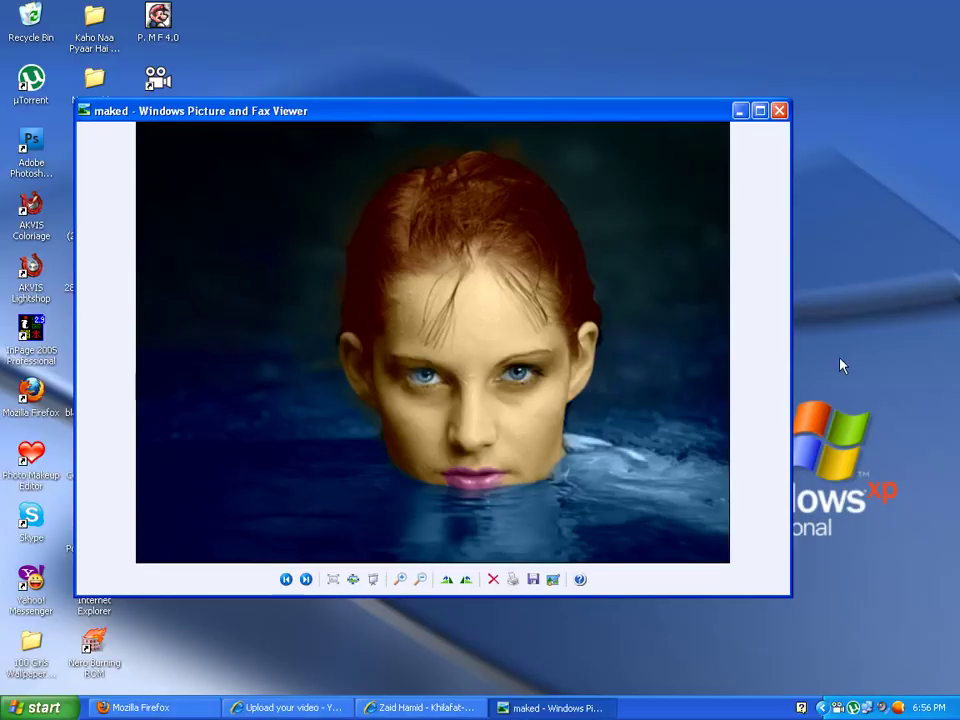
{"action": "left_click", "coordinate": [754, 109]}
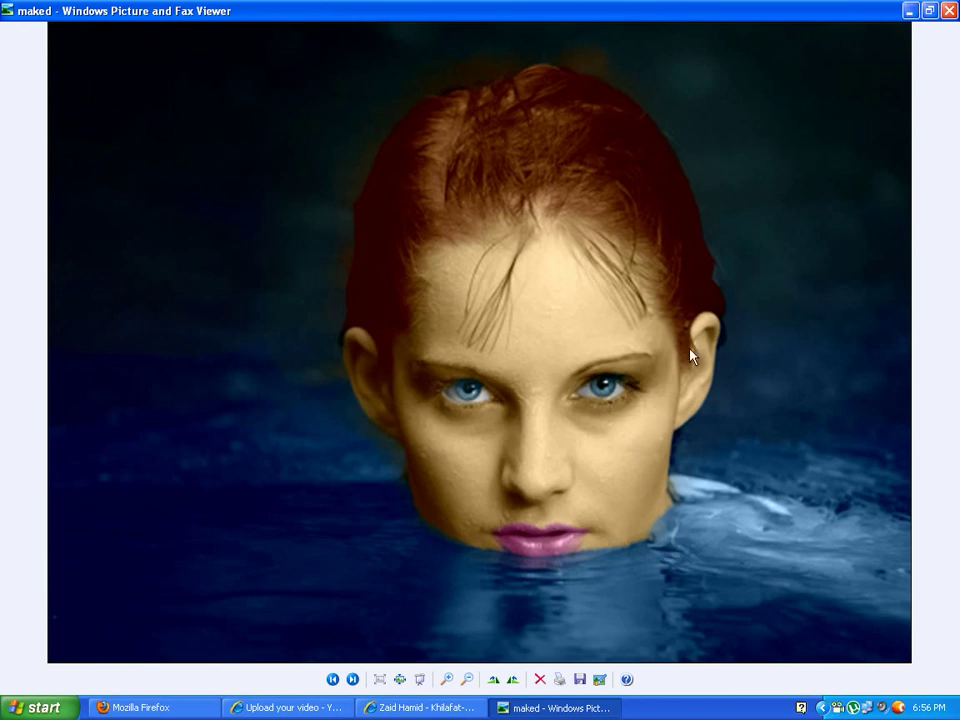
{"action": "left_click", "coordinate": [949, 11]}
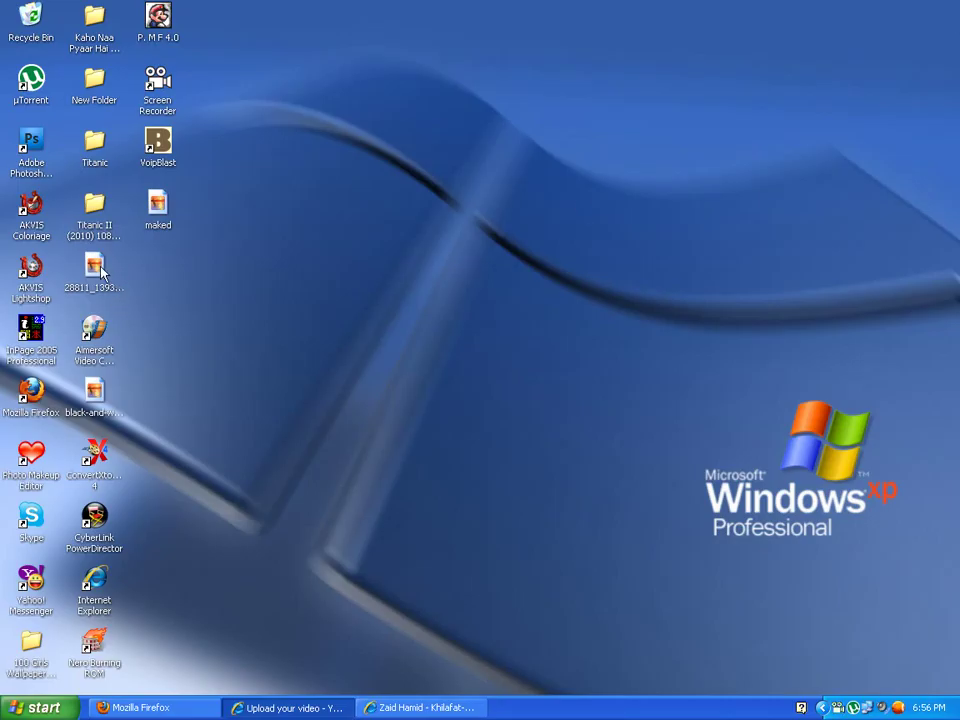
Step: Rearrange the desktop files so the original black-and-white portrait sits directly above maked, beneath VoipBlast
{"action": "left_click_drag", "start_coordinate": [94, 388], "coordinate": [220, 263]}
{"action": "left_click_drag", "start_coordinate": [163, 213], "coordinate": [162, 330]}
{"action": "left_click_drag", "start_coordinate": [220, 265], "coordinate": [162, 212]}
{"action": "left_click", "coordinate": [160, 325]}
{"action": "left_click_drag", "start_coordinate": [160, 325], "coordinate": [160, 272]}
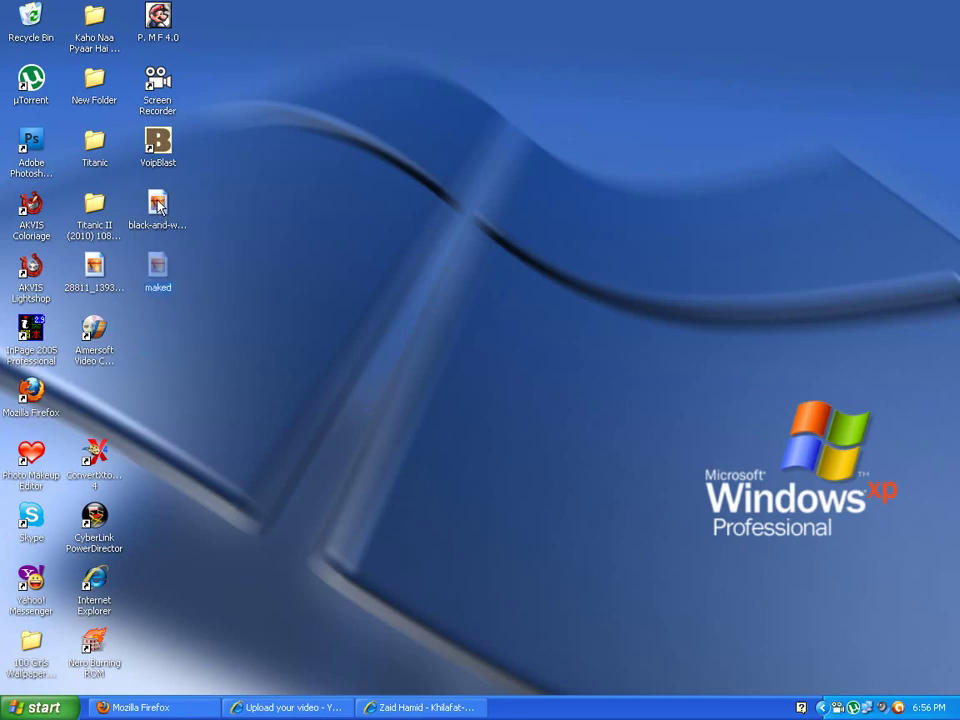
Step: Compare the original black-and-white portrait with the colorized maked image by alternating between them in Windows Picture and Fax Viewer
{"action": "double_click", "coordinate": [160, 208]}
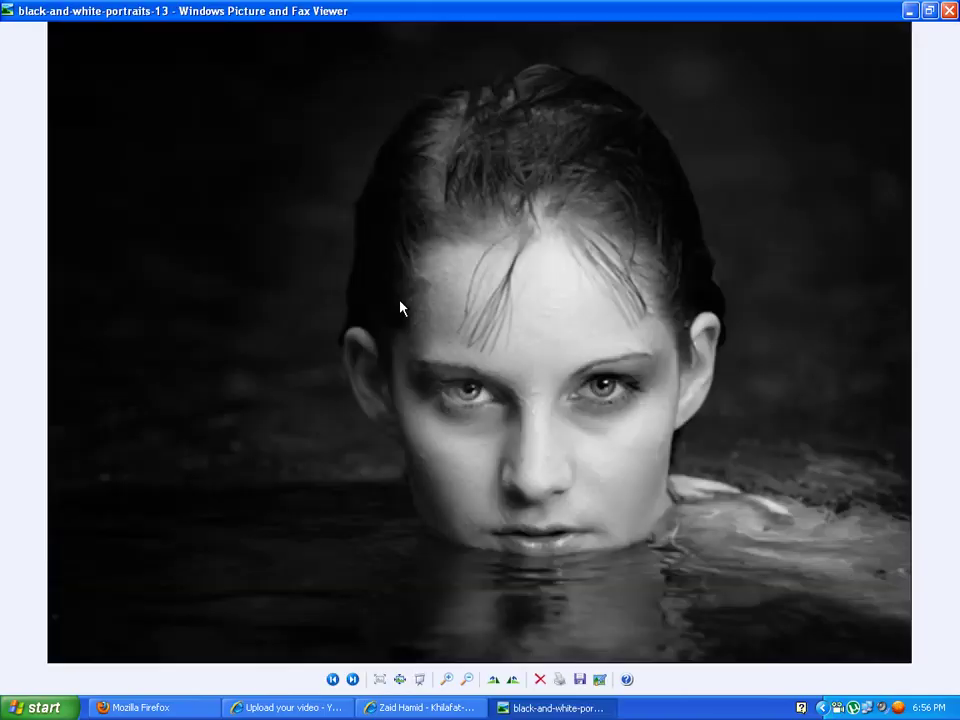
{"action": "left_click", "coordinate": [353, 679]}
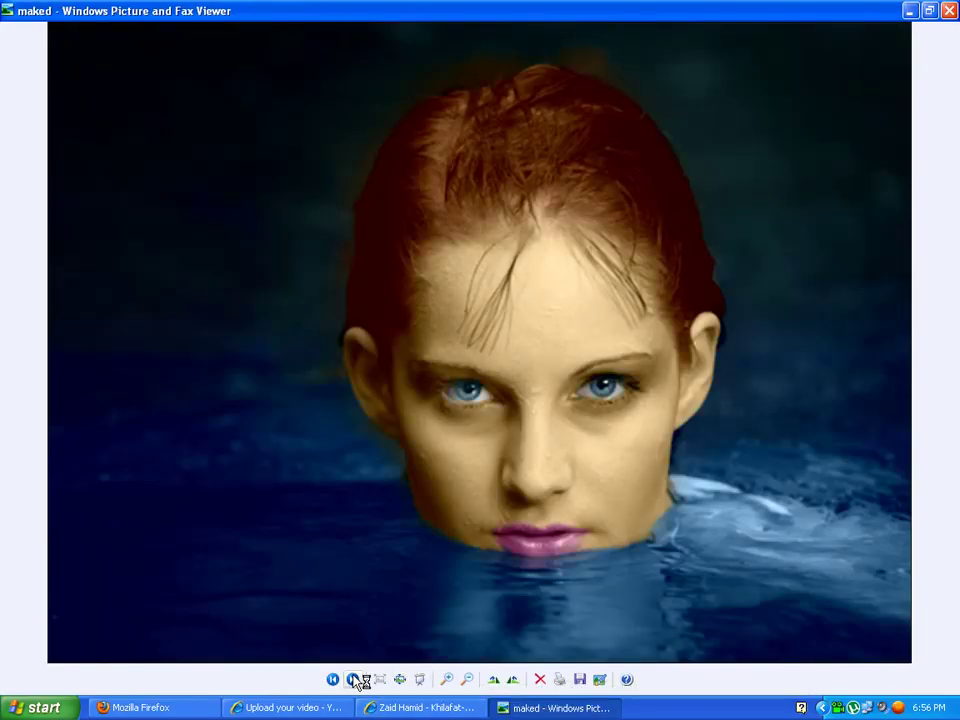
{"action": "left_click", "coordinate": [353, 679]}
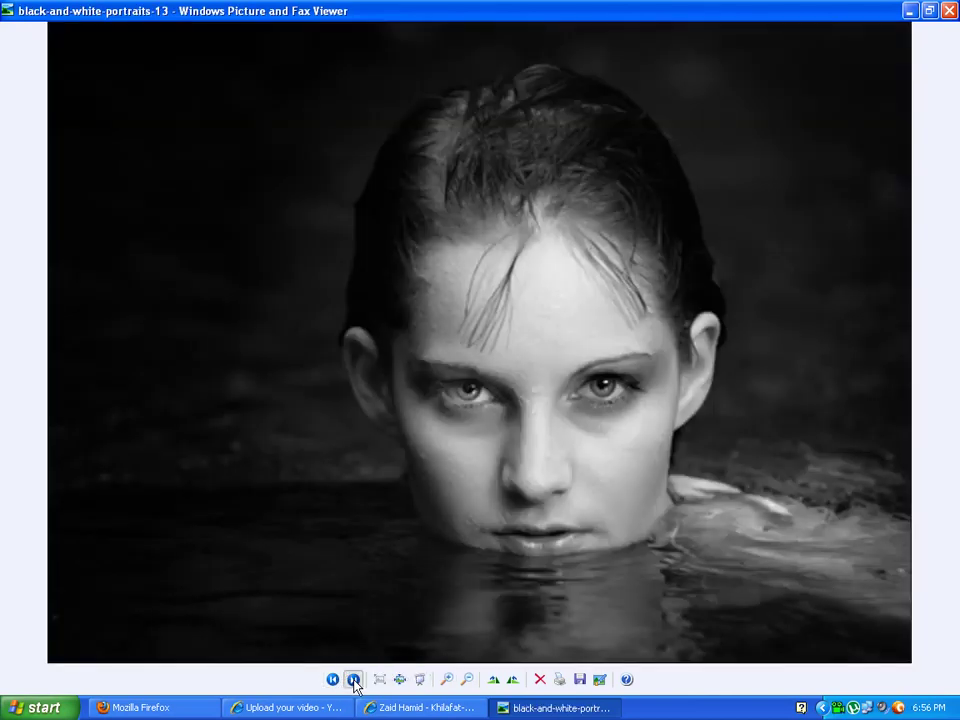
{"action": "left_click", "coordinate": [353, 679]}
{"action": "left_click", "coordinate": [332, 680]}
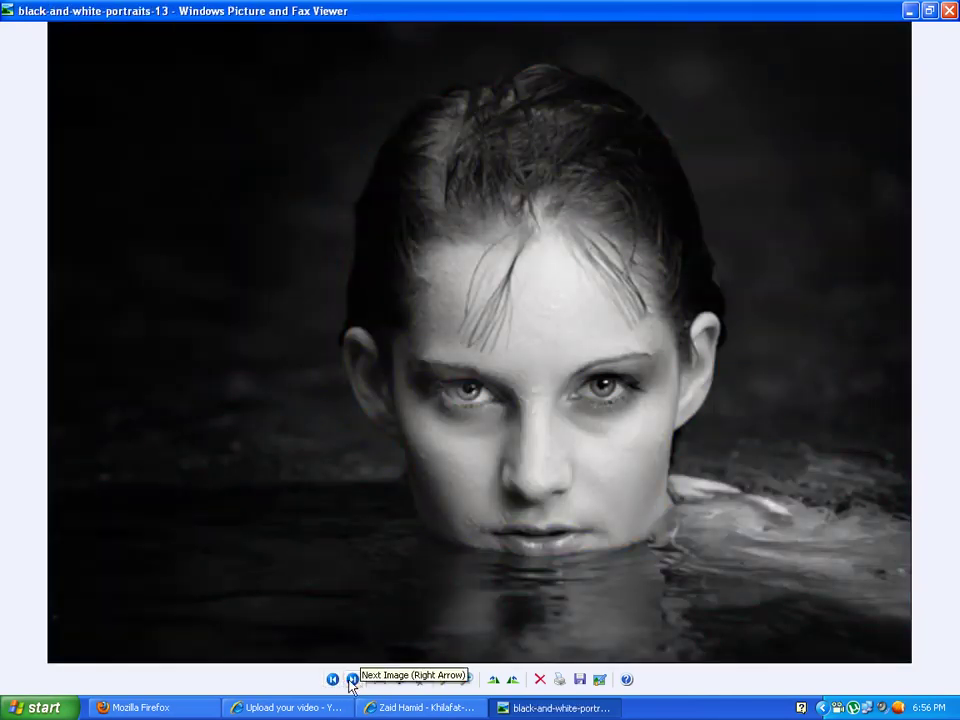
{"action": "left_click", "coordinate": [353, 679]}
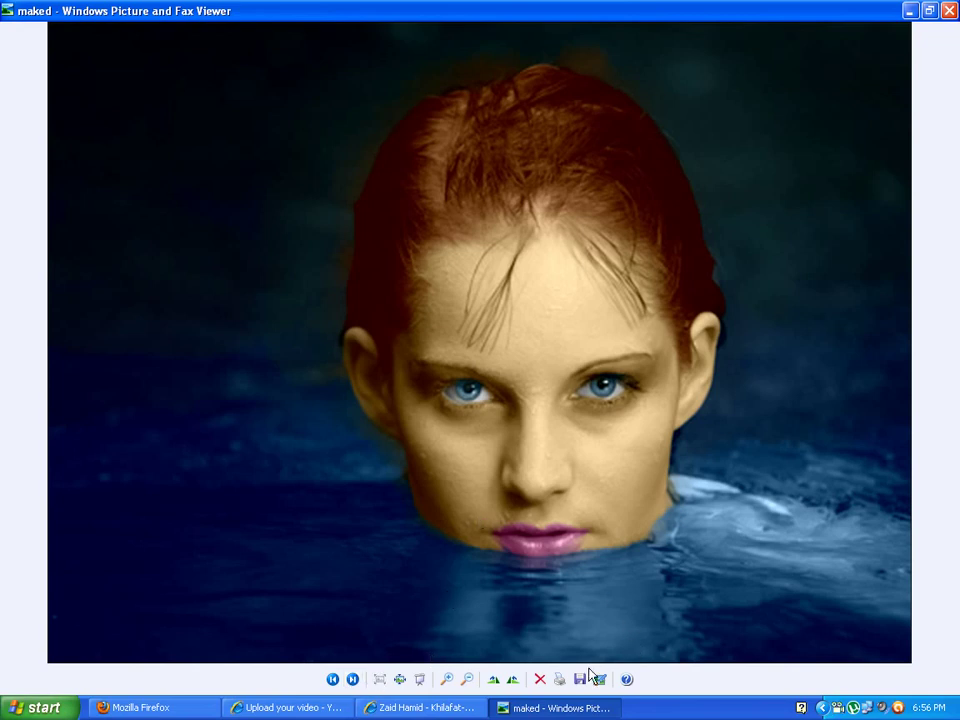
{"action": "left_click", "coordinate": [949, 10]}
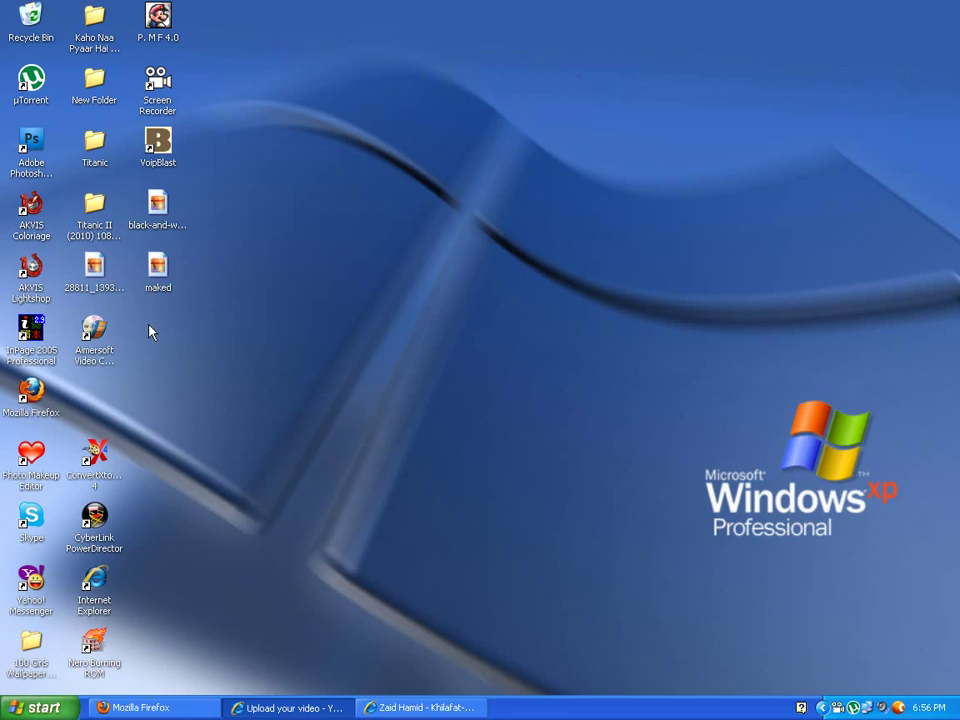
Step: Open maked.jpg in Adobe Photoshop and roughly select the left part of the lips with the Polygonal Lasso
{"action": "double_click", "coordinate": [31, 140]}
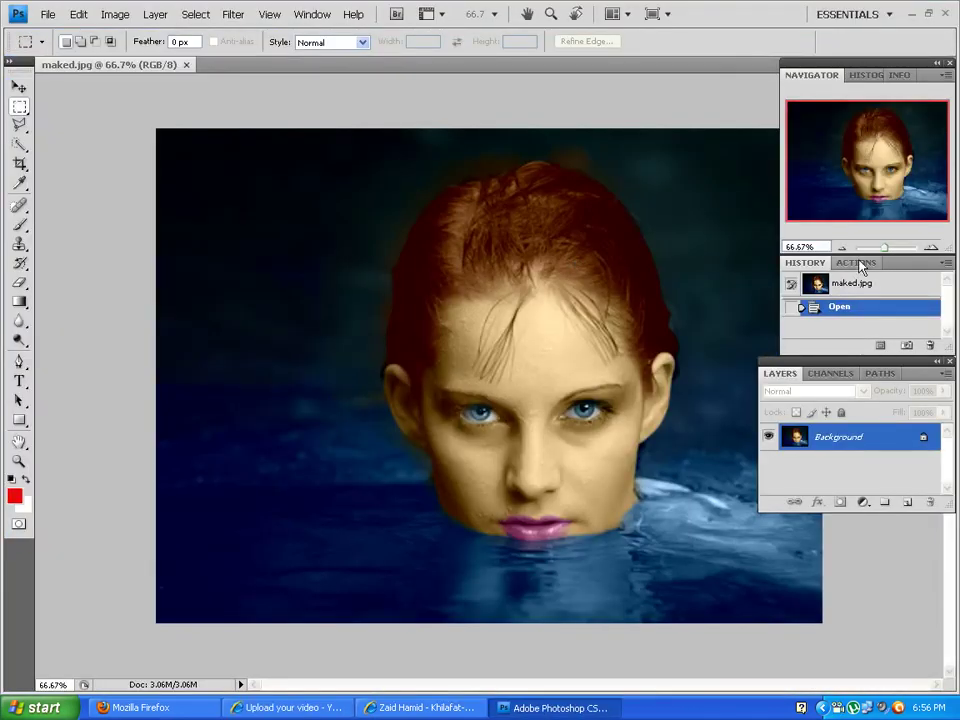
{"action": "left_click_drag", "start_coordinate": [884, 250], "coordinate": [889, 255]}
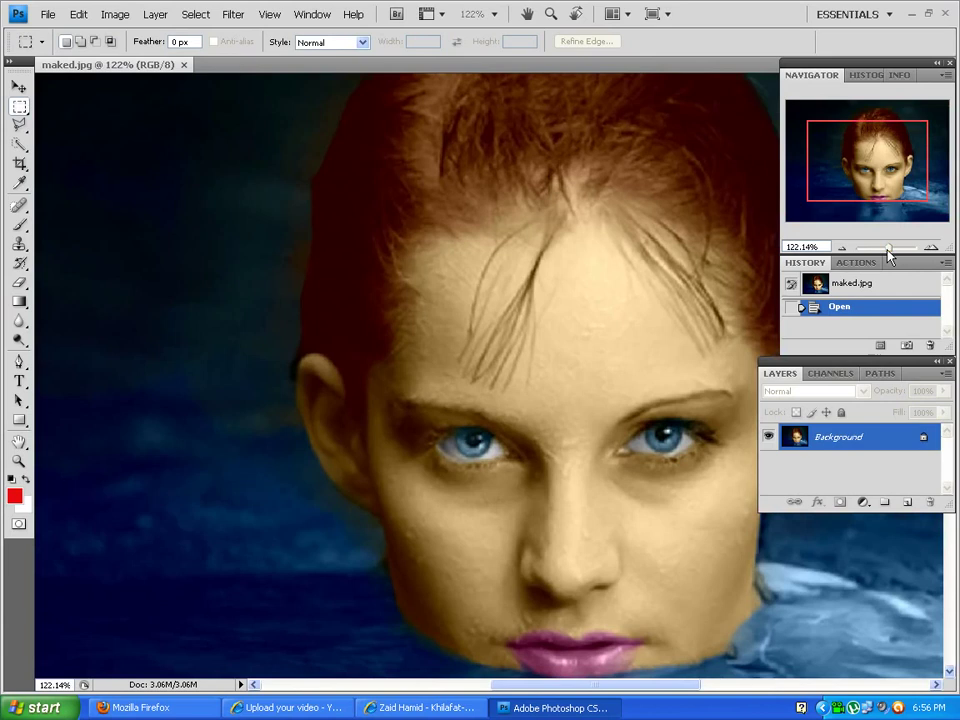
{"action": "left_click_drag", "start_coordinate": [714, 252], "coordinate": [489, 154]}
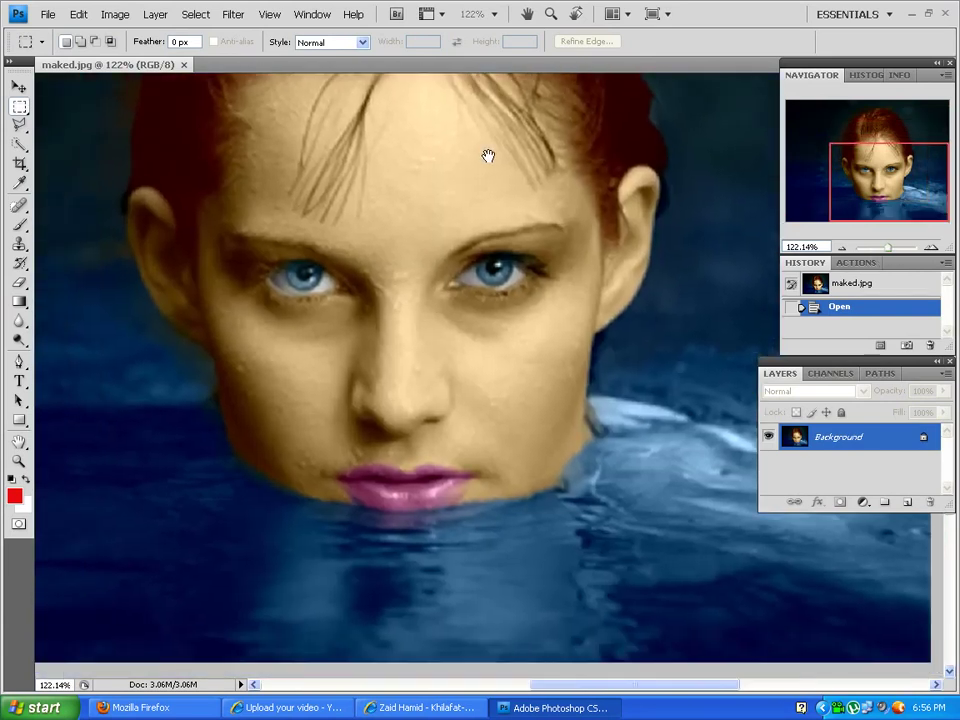
{"action": "left_click_drag", "start_coordinate": [888, 249], "coordinate": [895, 249]}
{"action": "left_click_drag", "start_coordinate": [431, 430], "coordinate": [531, 240]}
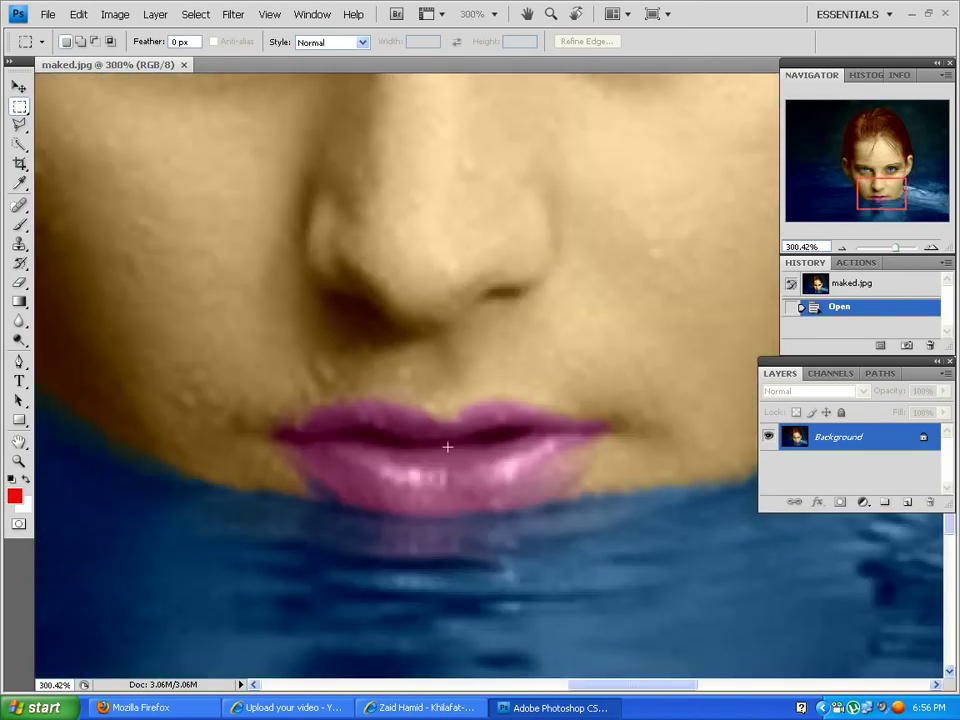
{"action": "left_click", "coordinate": [19, 124]}
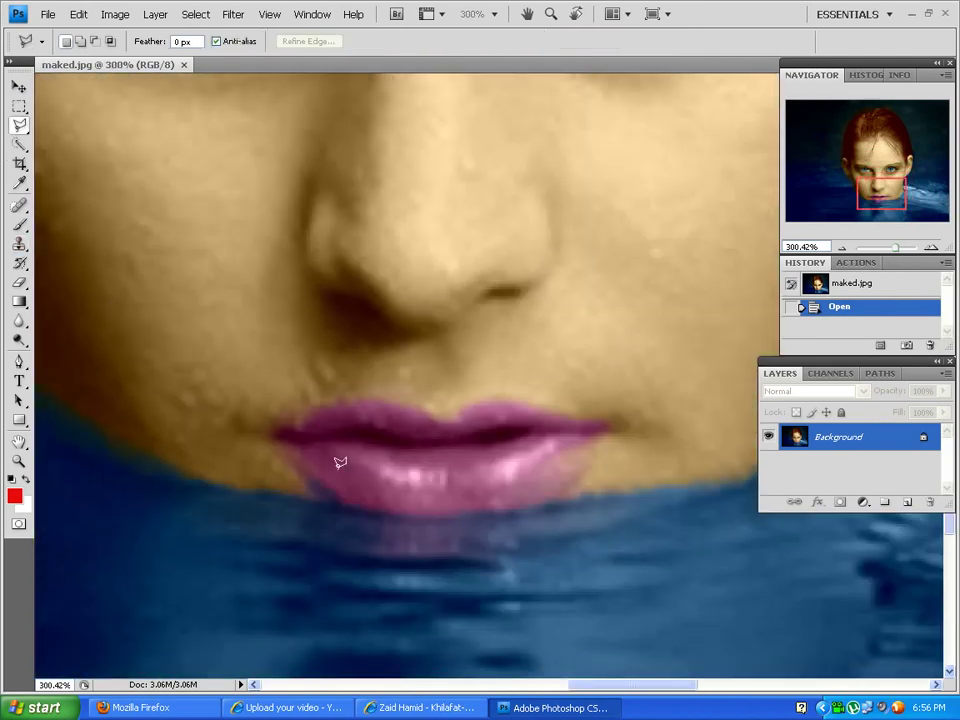
{"action": "left_click", "coordinate": [272, 442]}
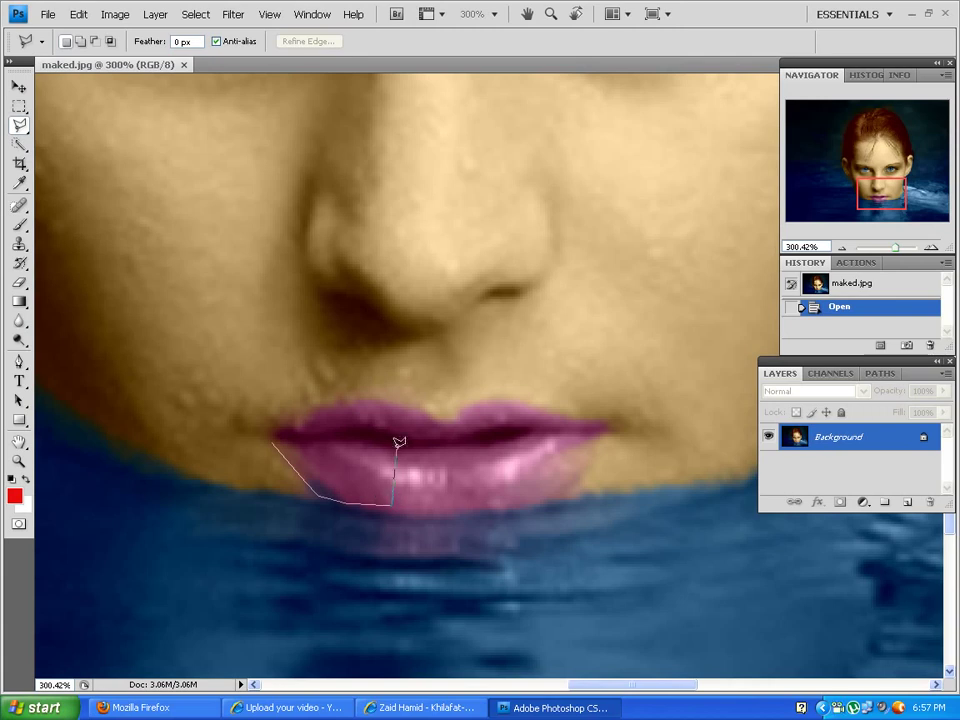
{"action": "double_click", "coordinate": [407, 396]}
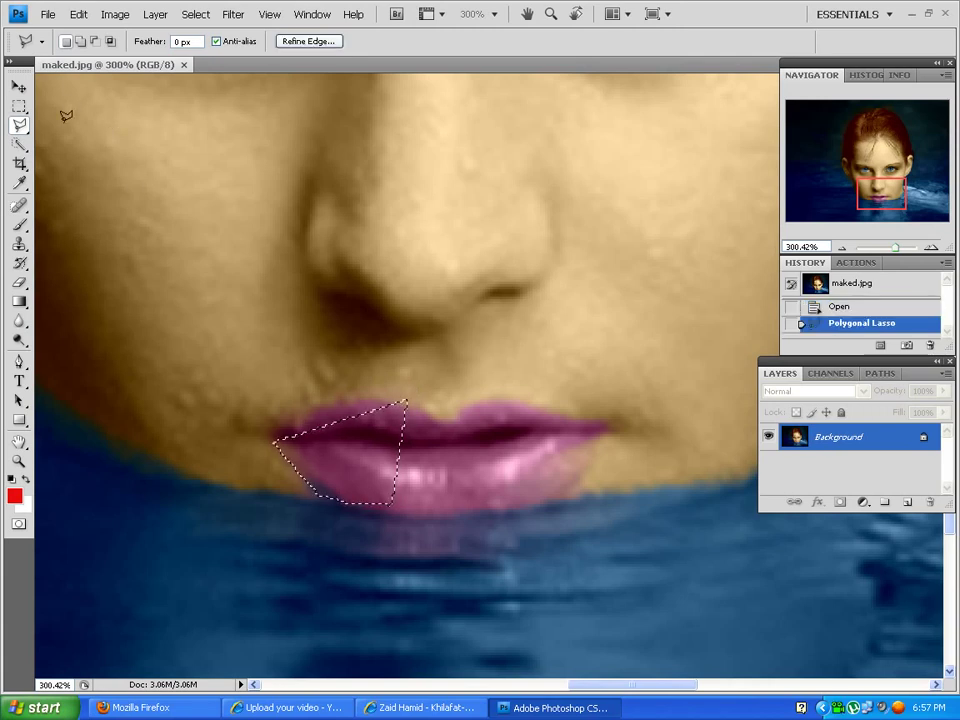
Step: Retouch the lower lip's left edge inside the selection with a size 15 Clone Stamp brush and deselect
{"action": "left_click", "coordinate": [19, 243]}
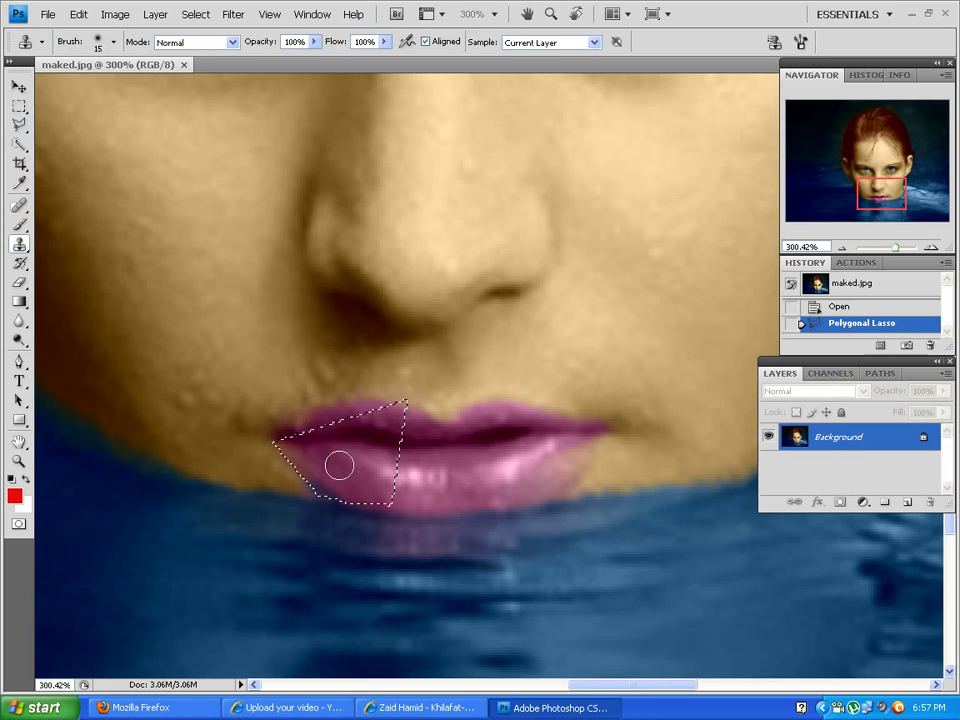
{"action": "left_click", "coordinate": [327, 476]}
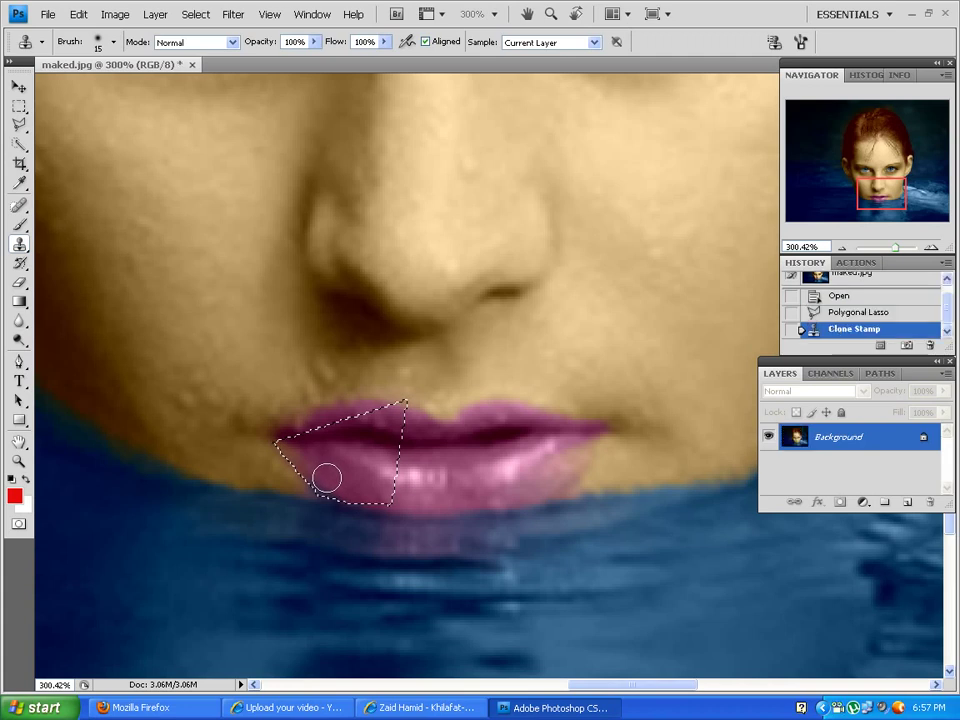
{"action": "left_click", "coordinate": [325, 476]}
{"action": "left_click", "coordinate": [330, 483]}
{"action": "left_click", "coordinate": [328, 468]}
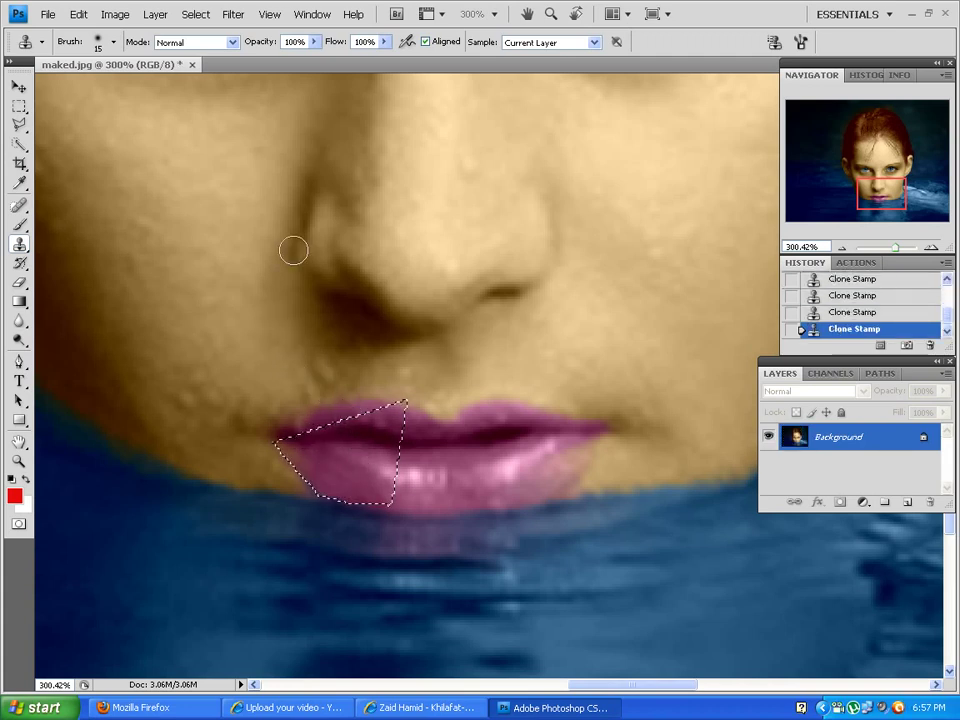
{"action": "left_click", "coordinate": [195, 14]}
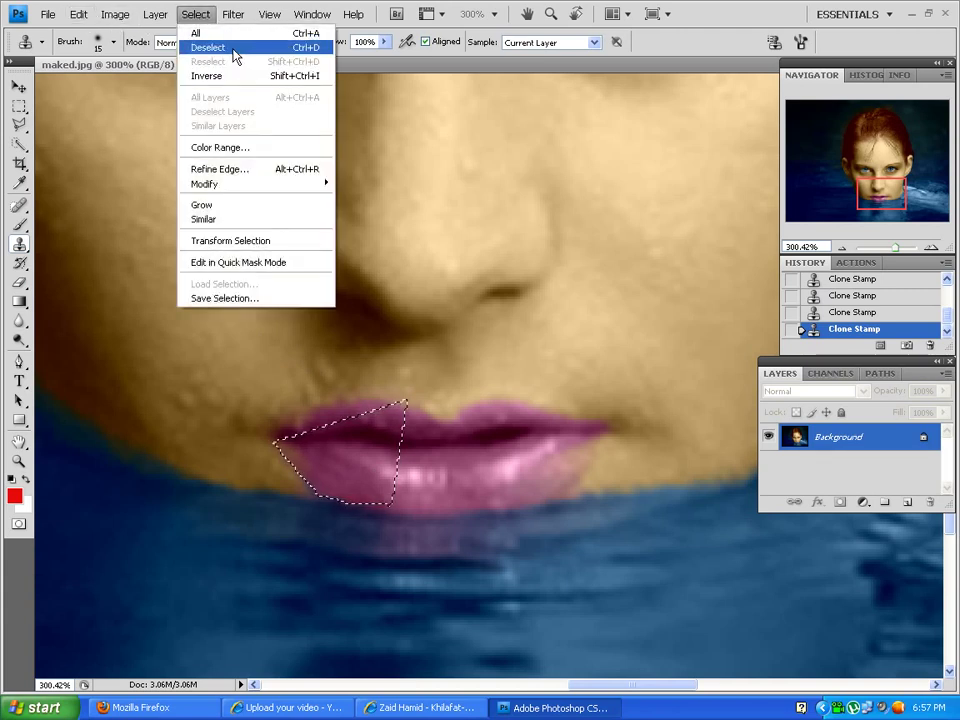
{"action": "left_click", "coordinate": [232, 52]}
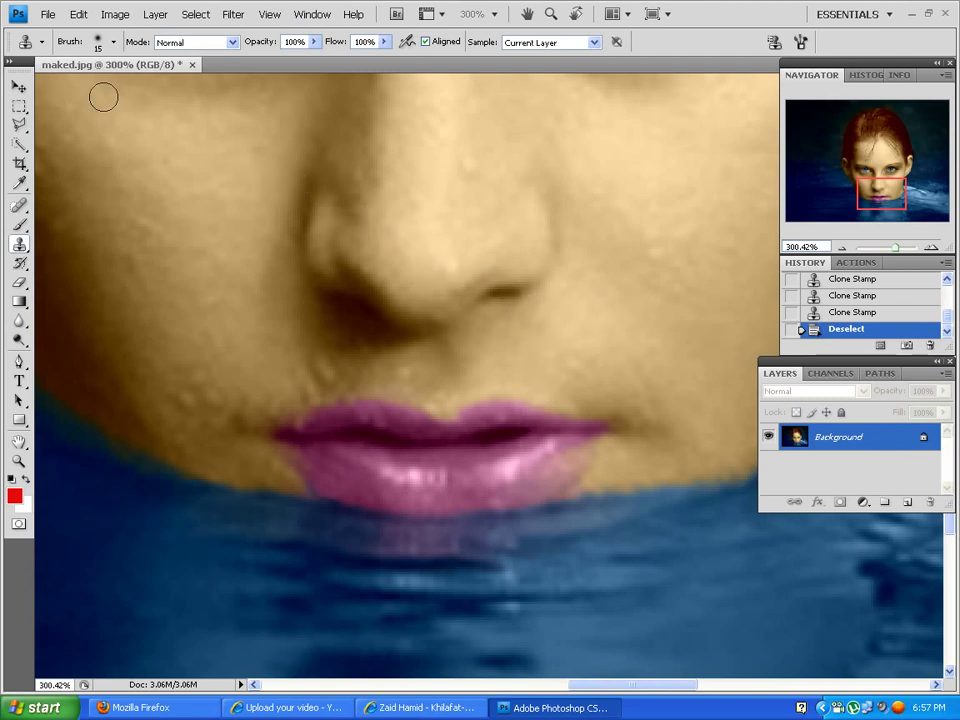
Step: Select the whole mouth by tracing a closed Polygonal Lasso outline around the upper and lower lips
{"action": "left_click", "coordinate": [20, 126]}
{"action": "left_click_drag", "start_coordinate": [897, 250], "coordinate": [903, 253]}
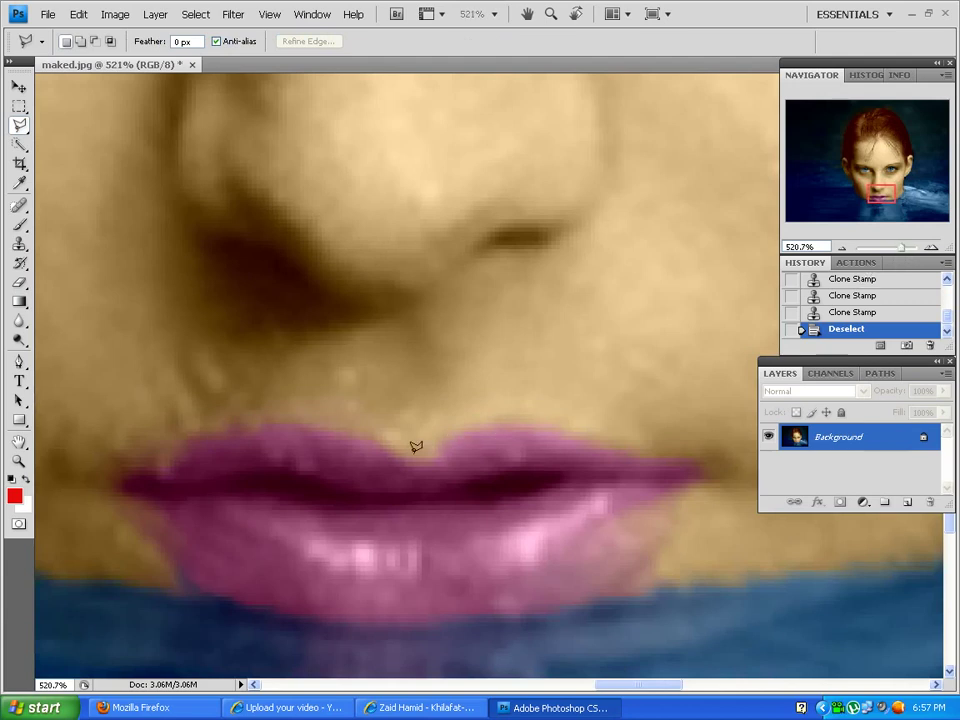
{"action": "left_click_drag", "start_coordinate": [410, 454], "coordinate": [440, 444]}
{"action": "left_click", "coordinate": [465, 427]}
{"action": "left_click_drag", "start_coordinate": [503, 420], "coordinate": [585, 437]}
{"action": "left_click_drag", "start_coordinate": [693, 459], "coordinate": [680, 497]}
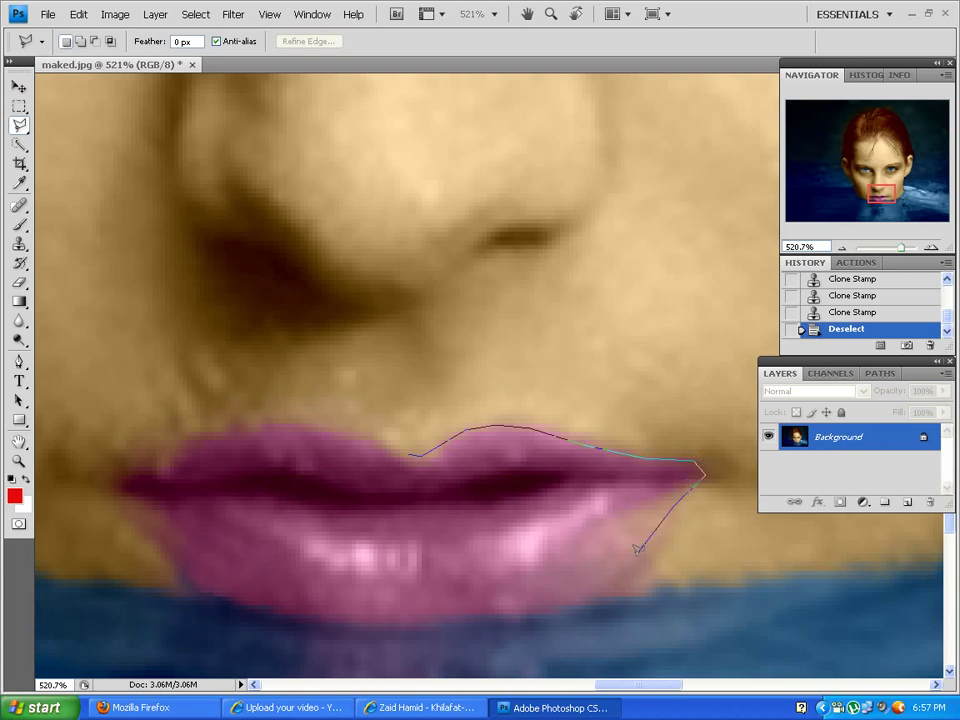
{"action": "mouse_move", "coordinate": [576, 601]}
{"action": "left_mouse_down"}
{"action": "mouse_move", "coordinate": [356, 623]}
{"action": "mouse_move", "coordinate": [247, 590]}
{"action": "mouse_move", "coordinate": [234, 600]}
{"action": "mouse_move", "coordinate": [186, 578]}
{"action": "mouse_move", "coordinate": [121, 481]}
{"action": "left_mouse_up"}
{"action": "left_click", "coordinate": [109, 477]}
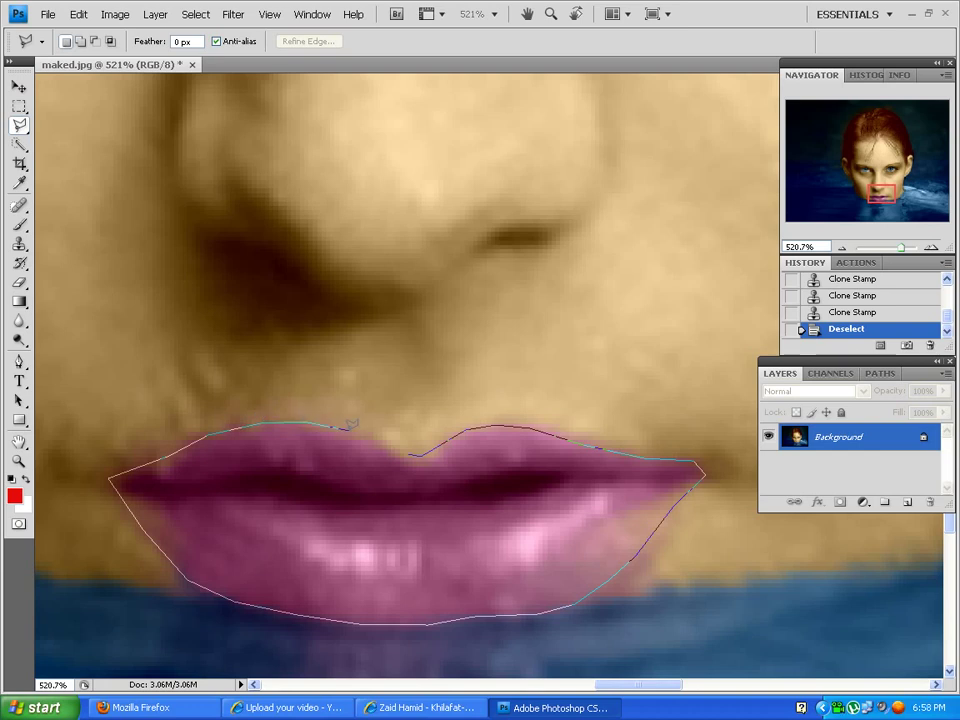
{"action": "left_click", "coordinate": [413, 451]}
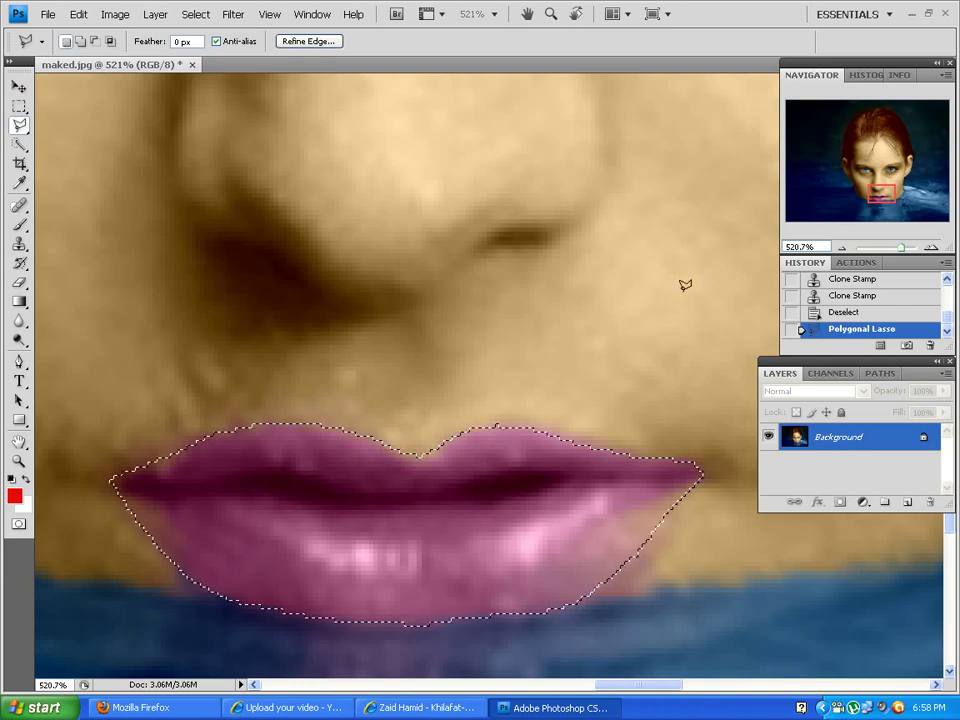
Step: Recolor the selected lips by applying the More Magenta variation to the midtones with the Variations adjustment
{"action": "left_click", "coordinate": [195, 14]}
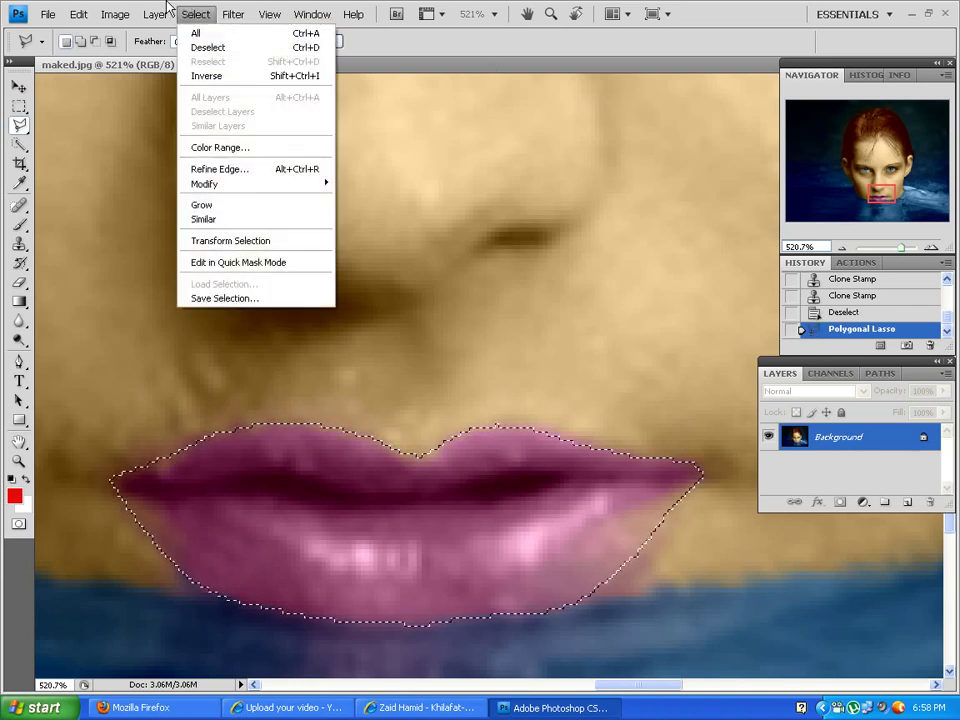
{"action": "mouse_move", "coordinate": [115, 14]}
{"action": "mouse_move", "coordinate": [189, 57]}
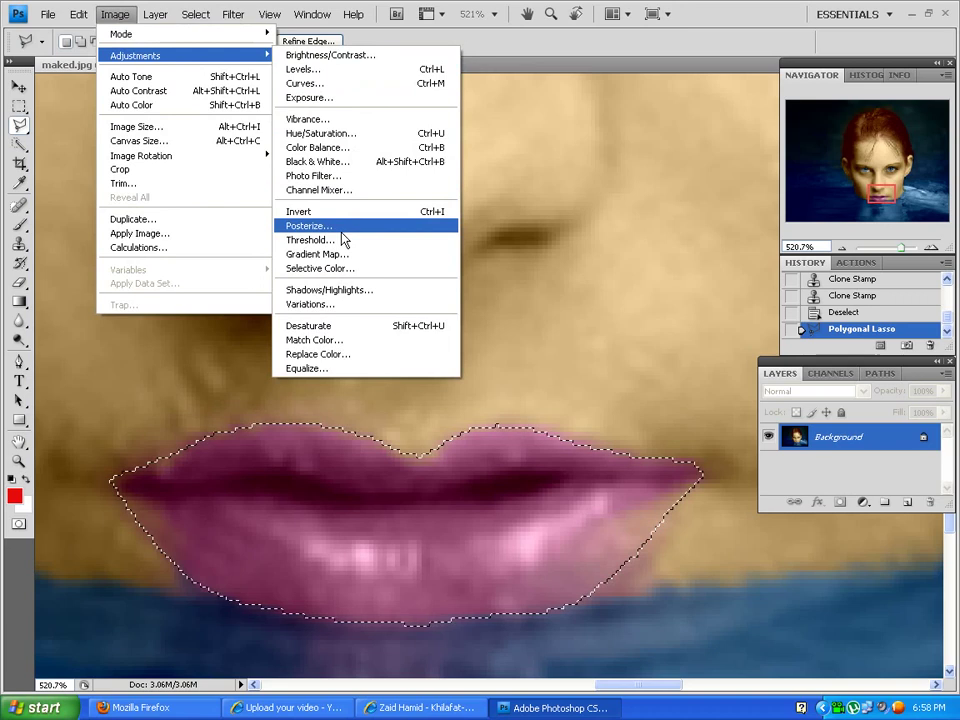
{"action": "left_click", "coordinate": [344, 304]}
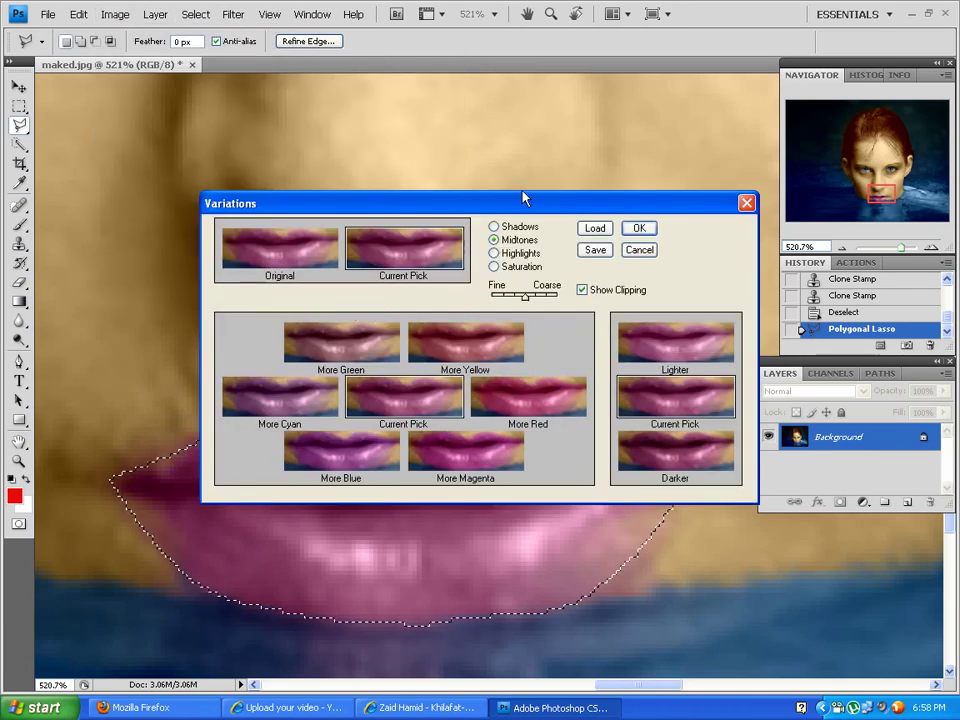
{"action": "left_click_drag", "start_coordinate": [518, 205], "coordinate": [670, 50]}
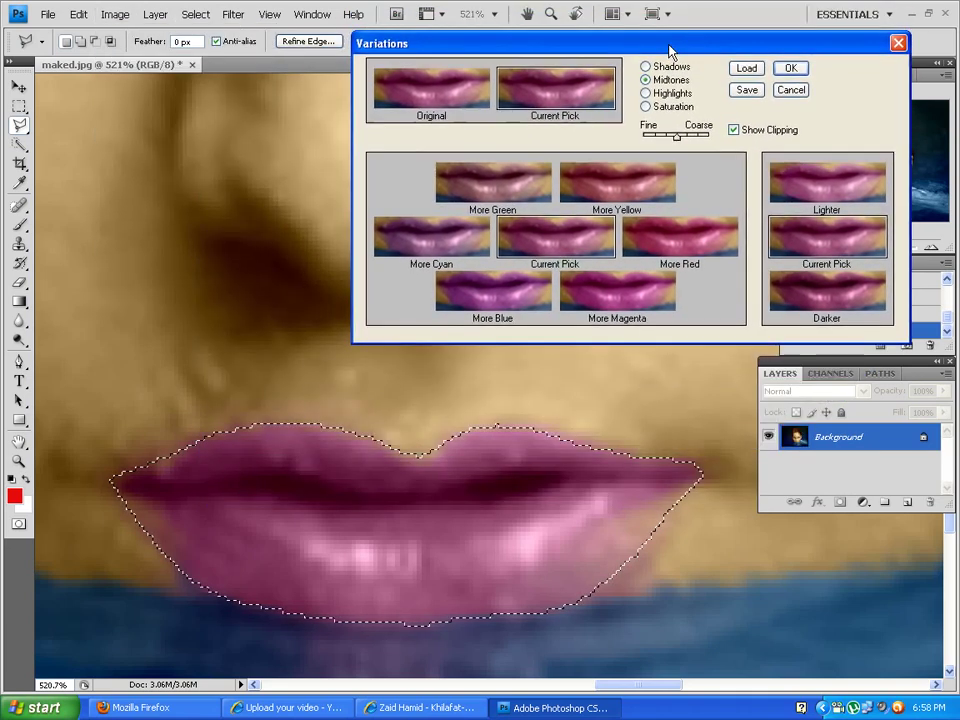
{"action": "left_click", "coordinate": [622, 300]}
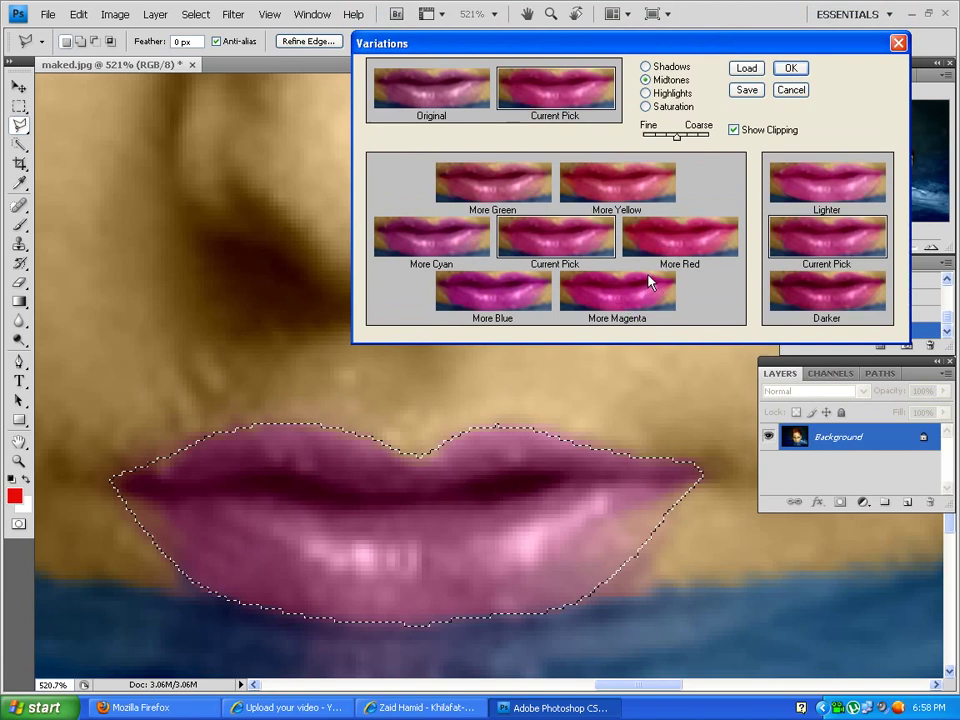
{"action": "left_click", "coordinate": [790, 68]}
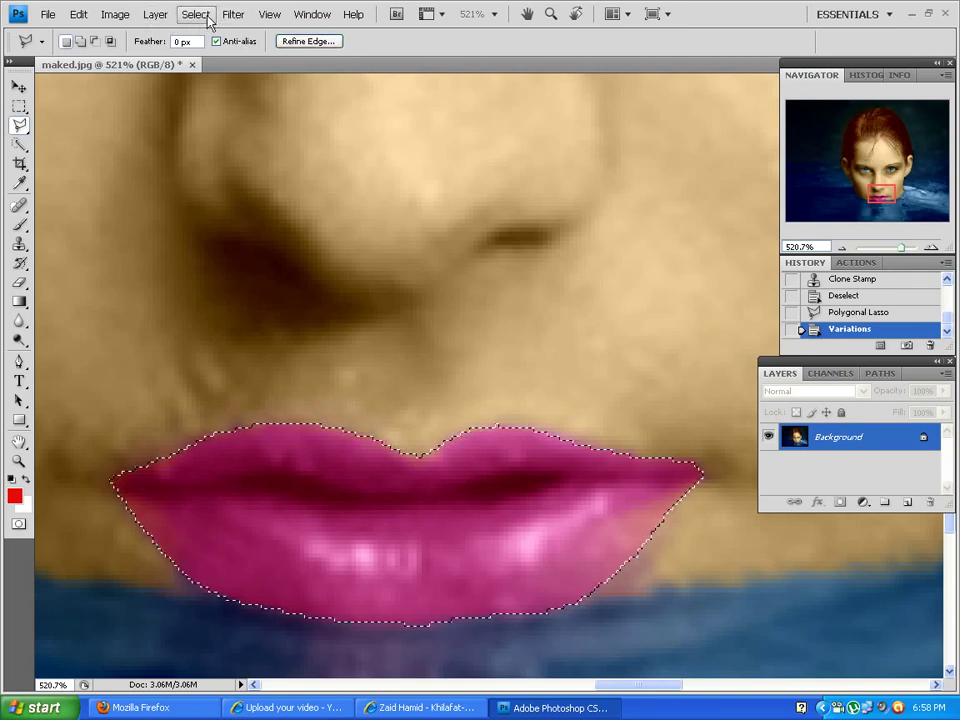
Step: Brighten the selected lips with an Exposure adjustment of +0.30 and deselect them
{"action": "left_click", "coordinate": [115, 14]}
{"action": "mouse_move", "coordinate": [135, 55]}
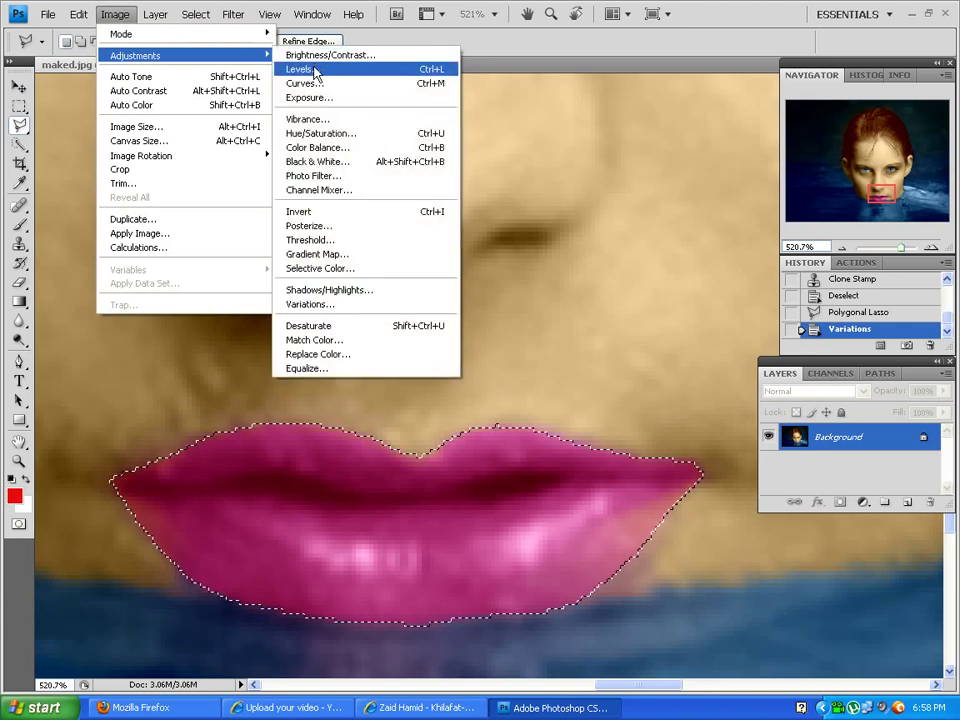
{"action": "left_click", "coordinate": [319, 104]}
{"action": "left_click_drag", "start_coordinate": [439, 255], "coordinate": [443, 259]}
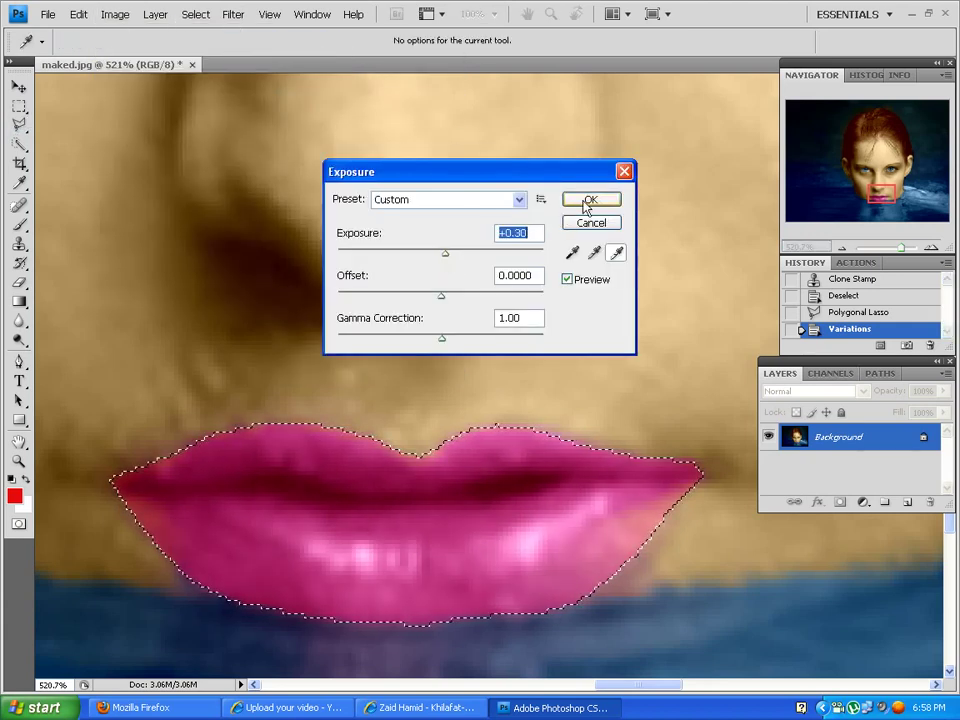
{"action": "left_click", "coordinate": [588, 199]}
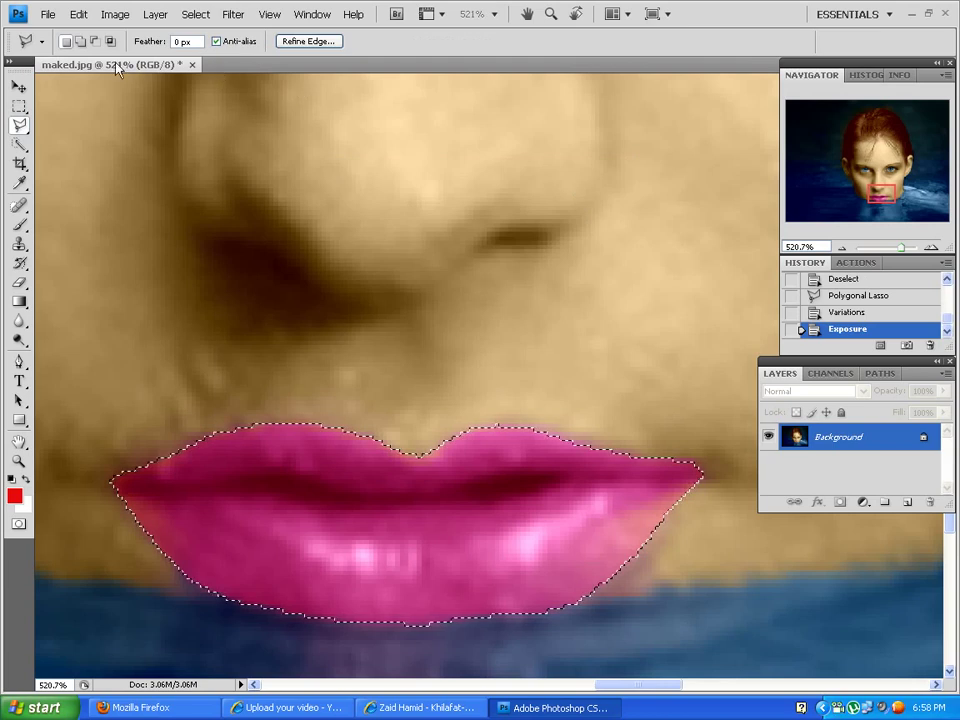
{"action": "left_click", "coordinate": [198, 16]}
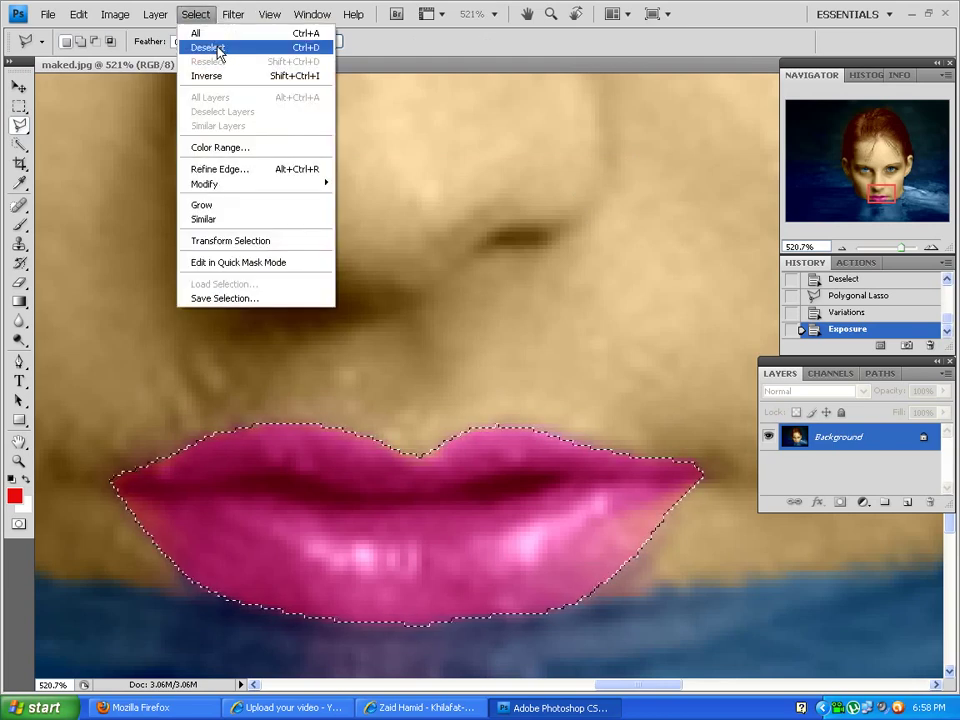
{"action": "left_click", "coordinate": [212, 48]}
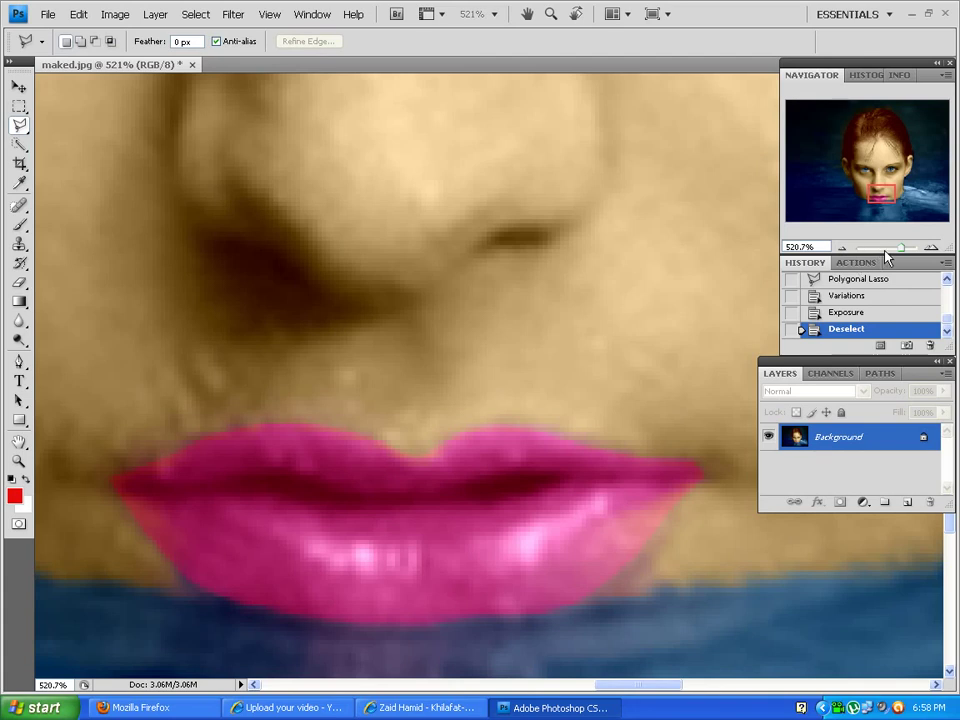
Step: Select the iris of the eye on the image's right side by tracing a closed Polygonal Lasso outline around it
{"action": "mouse_move", "coordinate": [903, 253]}
{"action": "left_mouse_down"}
{"action": "mouse_move", "coordinate": [889, 256]}
{"action": "mouse_move", "coordinate": [898, 251]}
{"action": "left_mouse_up"}
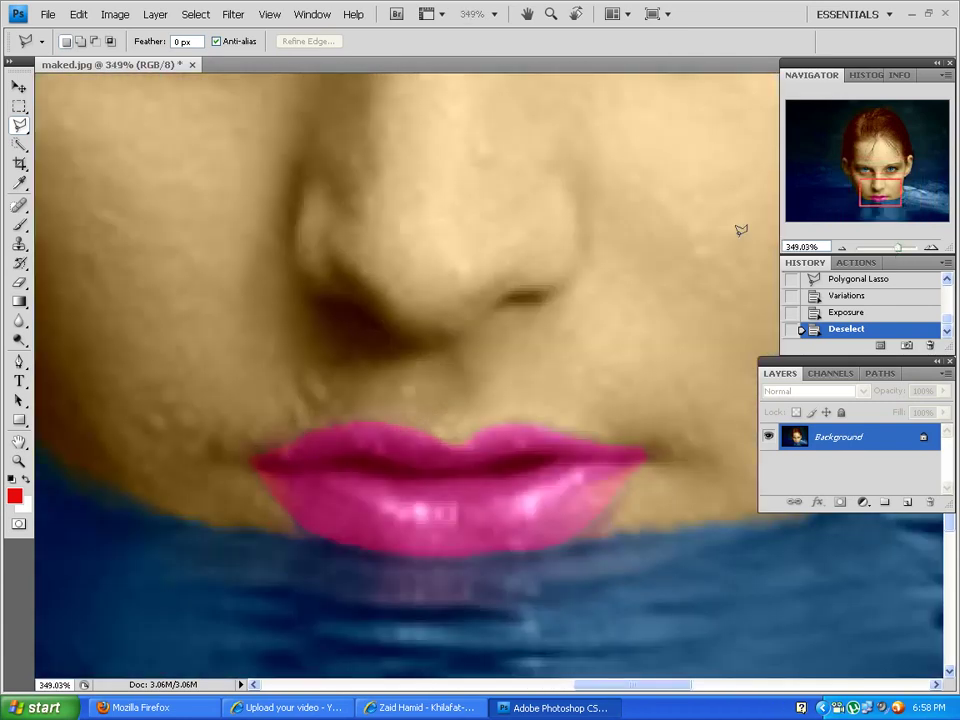
{"action": "left_click_drag", "start_coordinate": [594, 193], "coordinate": [495, 373]}
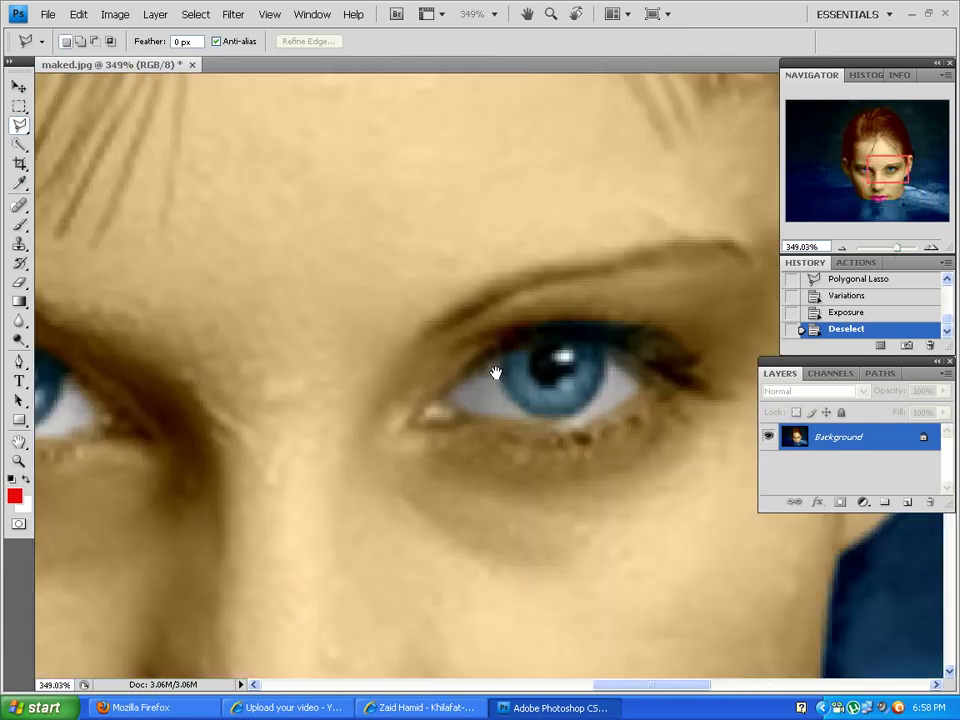
{"action": "left_click_drag", "start_coordinate": [900, 254], "coordinate": [905, 252]}
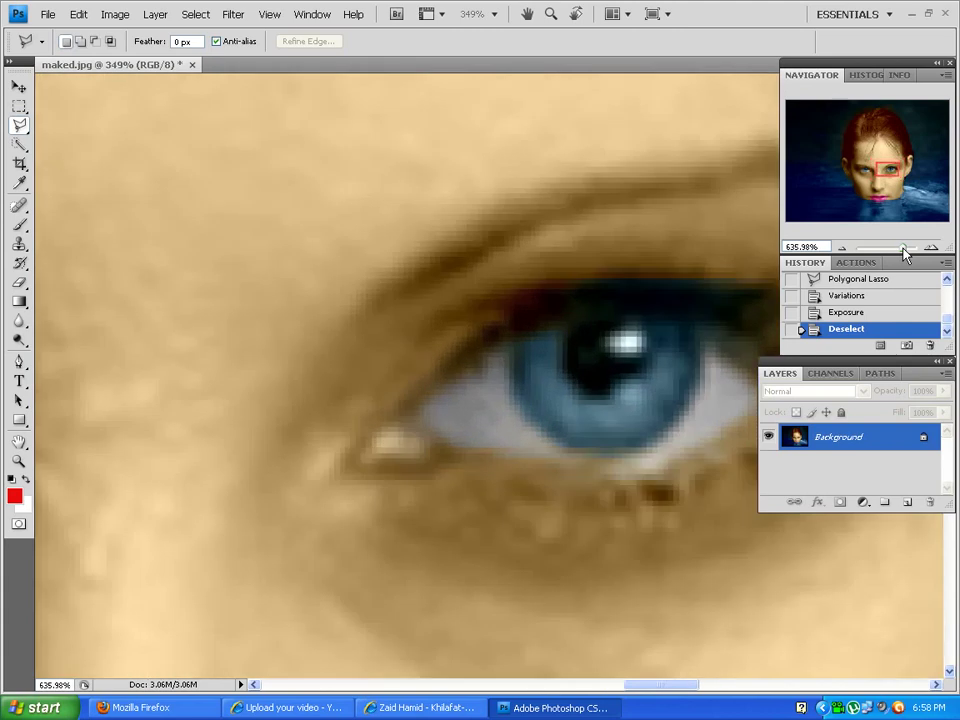
{"action": "left_click", "coordinate": [511, 337]}
{"action": "left_click", "coordinate": [512, 385]}
{"action": "left_click", "coordinate": [570, 446]}
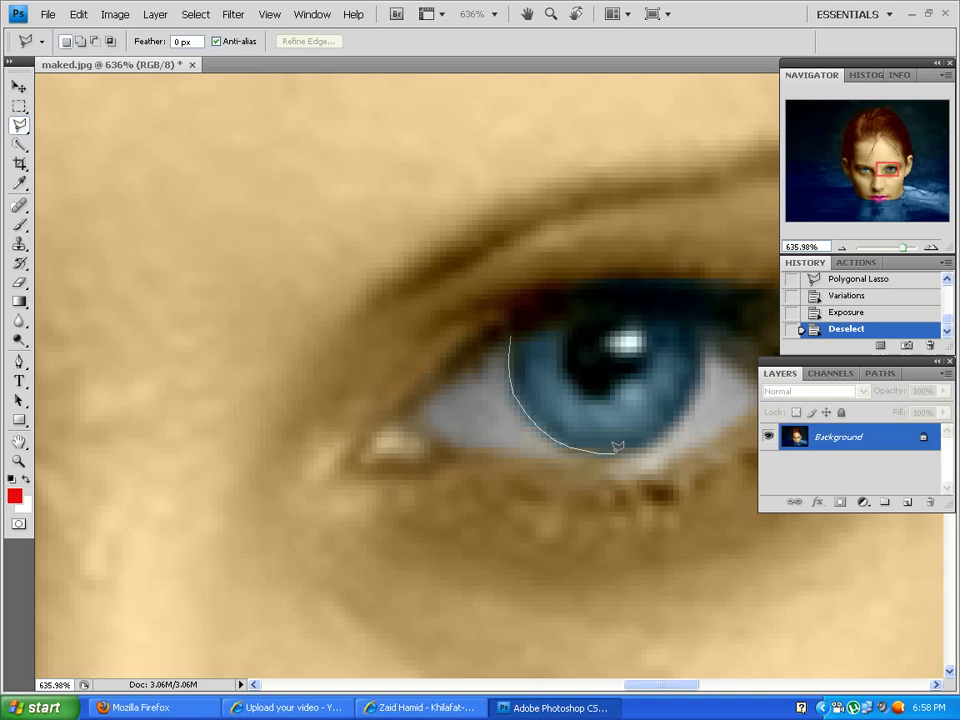
{"action": "left_click", "coordinate": [669, 422]}
{"action": "left_click", "coordinate": [695, 318]}
{"action": "left_click", "coordinate": [681, 300]}
{"action": "left_click", "coordinate": [668, 286]}
{"action": "left_click", "coordinate": [601, 285]}
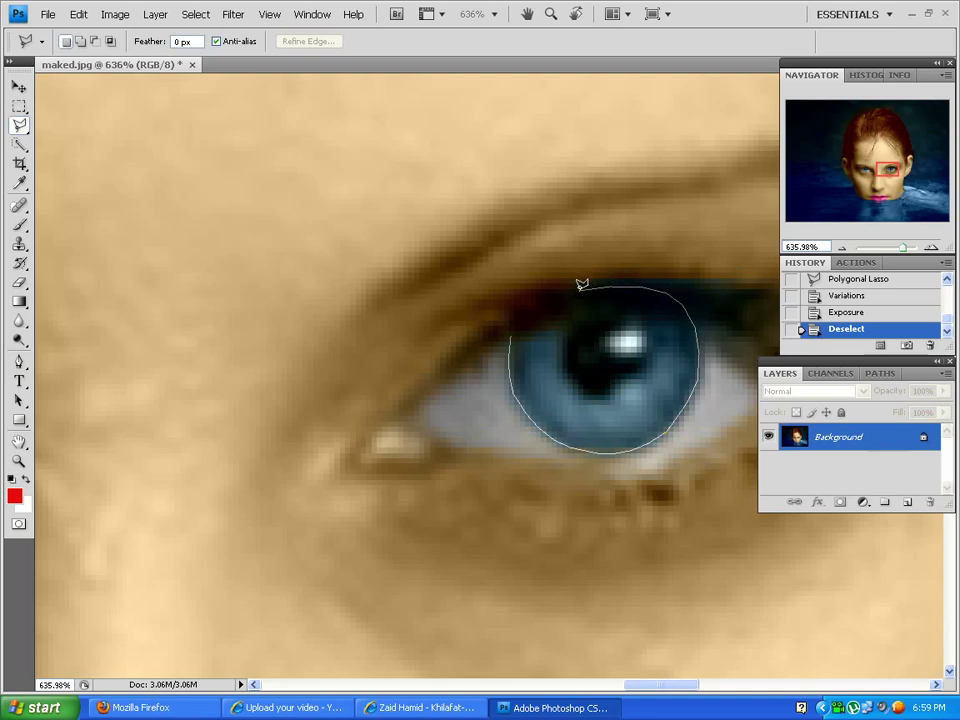
{"action": "left_click", "coordinate": [550, 294]}
{"action": "left_click", "coordinate": [511, 330]}
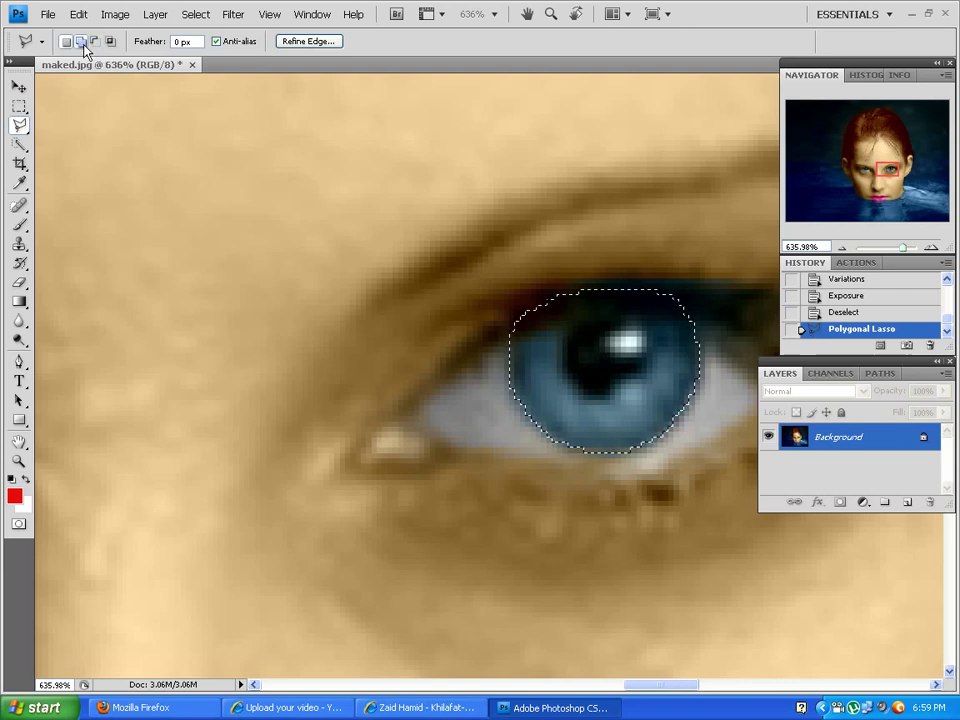
Step: Add the other eye's iris to the selection by tracing a closed Polygonal Lasso outline around it
{"action": "left_click_drag", "start_coordinate": [315, 272], "coordinate": [557, 316]}
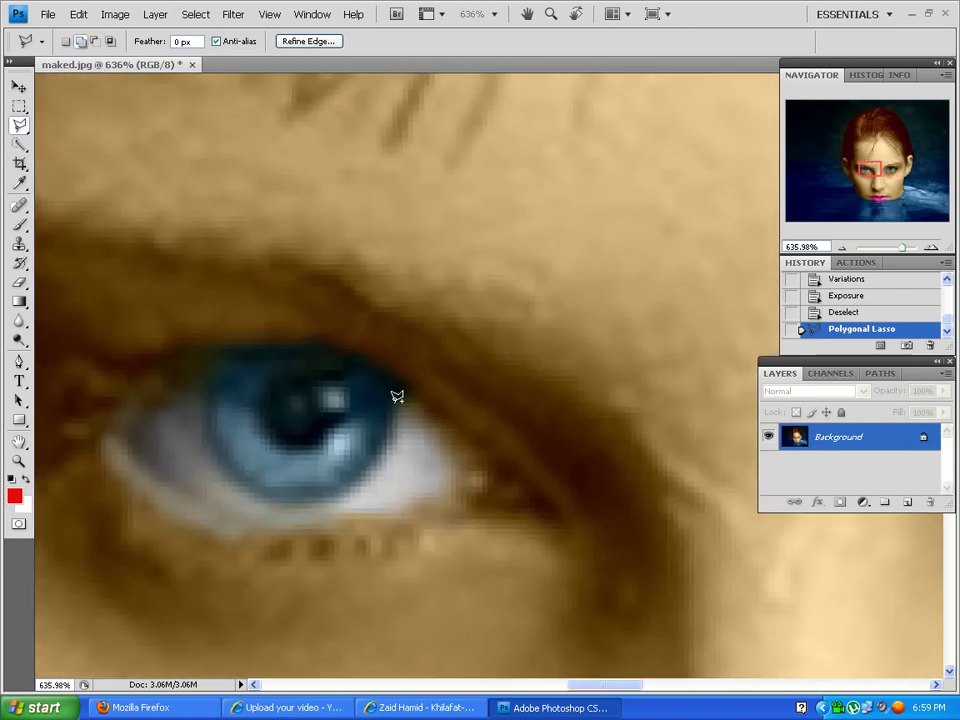
{"action": "left_click", "coordinate": [393, 400]}
{"action": "left_click", "coordinate": [367, 363]}
{"action": "left_click", "coordinate": [340, 348]}
{"action": "left_click", "coordinate": [303, 342]}
{"action": "left_click", "coordinate": [232, 351]}
{"action": "left_click", "coordinate": [208, 410]}
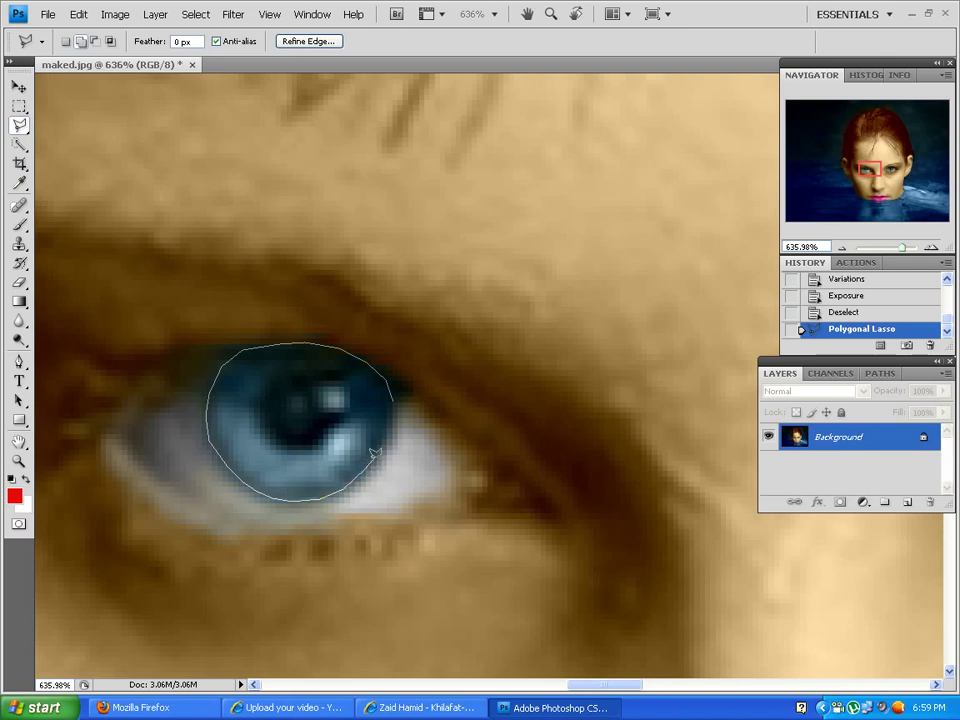
{"action": "left_click", "coordinate": [396, 398]}
Step: Shift both irises toward violet-blue with Color Balance midtone levels of 0, -31 and +27
{"action": "left_click_drag", "start_coordinate": [903, 253], "coordinate": [893, 248]}
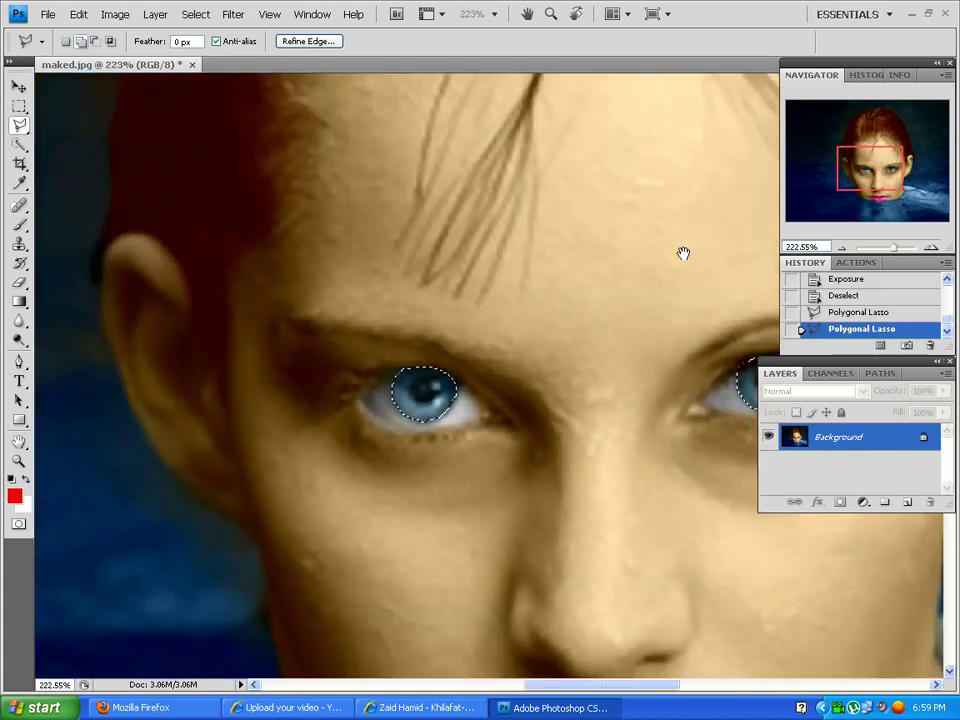
{"action": "left_click_drag", "start_coordinate": [683, 253], "coordinate": [433, 208]}
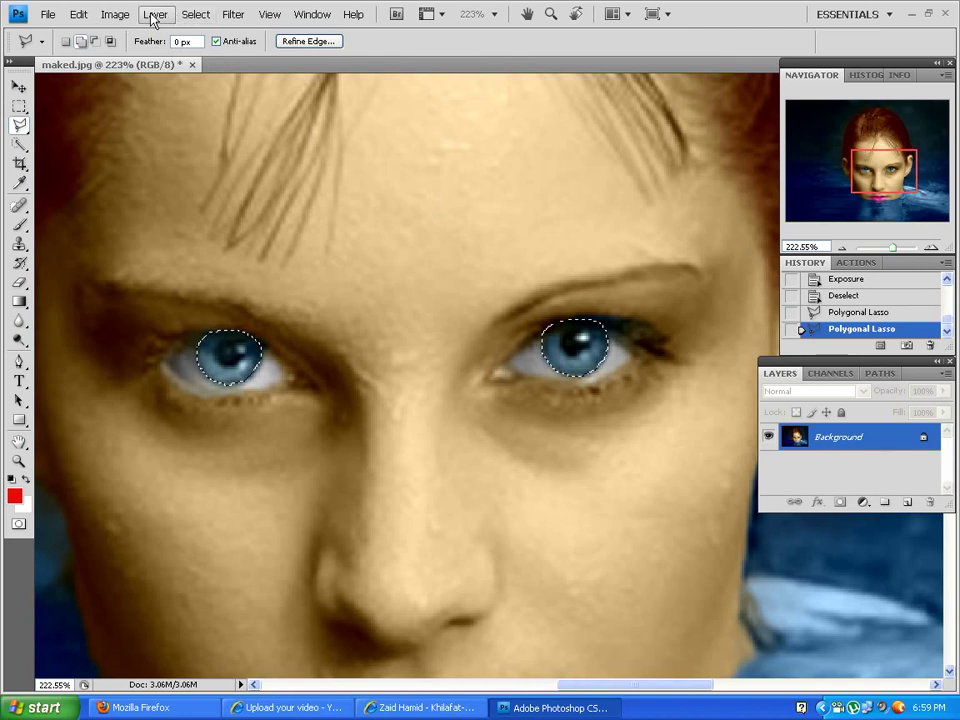
{"action": "left_click", "coordinate": [113, 15]}
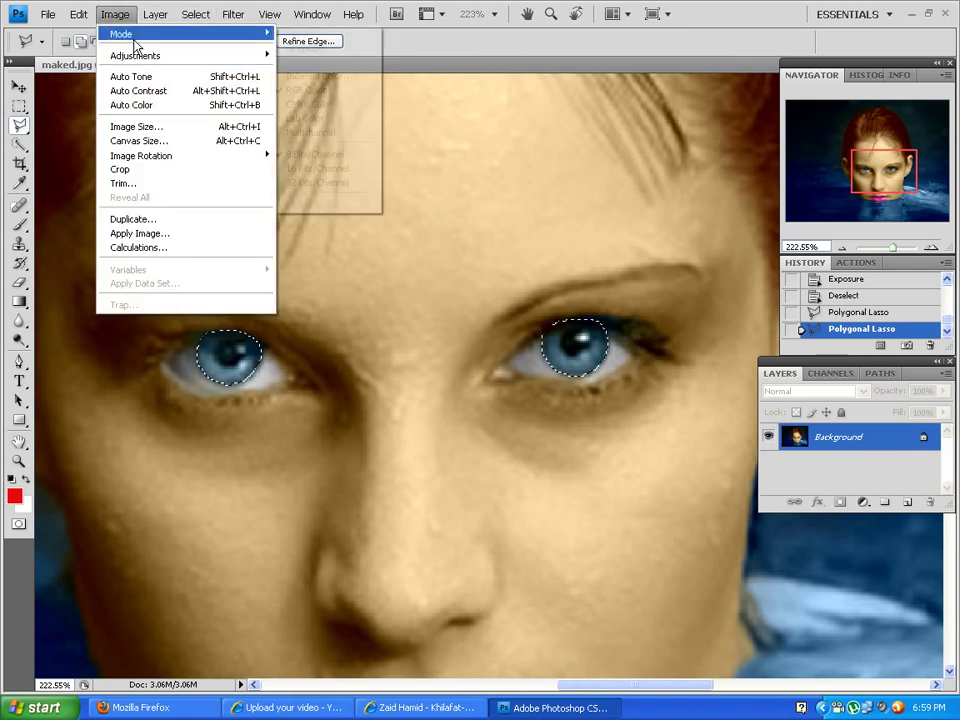
{"action": "mouse_move", "coordinate": [130, 53]}
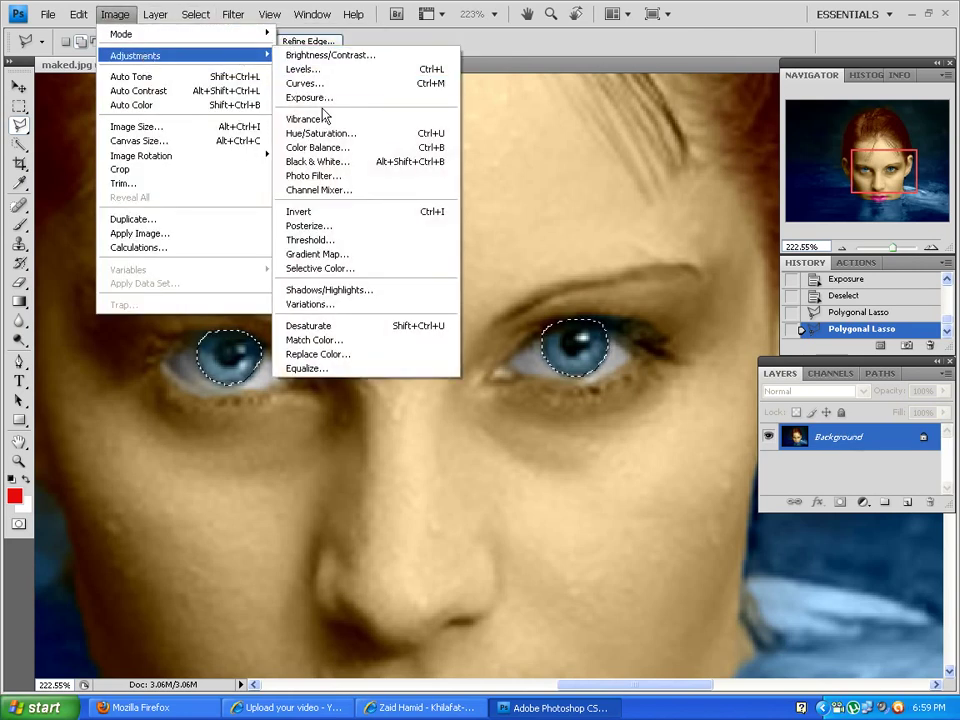
{"action": "left_click", "coordinate": [322, 148]}
{"action": "left_click_drag", "start_coordinate": [446, 171], "coordinate": [380, 50]}
{"action": "mouse_move", "coordinate": [376, 130]}
{"action": "left_mouse_down"}
{"action": "mouse_move", "coordinate": [320, 139]}
{"action": "mouse_move", "coordinate": [407, 122]}
{"action": "mouse_move", "coordinate": [349, 158]}
{"action": "mouse_move", "coordinate": [405, 153]}
{"action": "mouse_move", "coordinate": [375, 111]}
{"action": "left_mouse_up"}
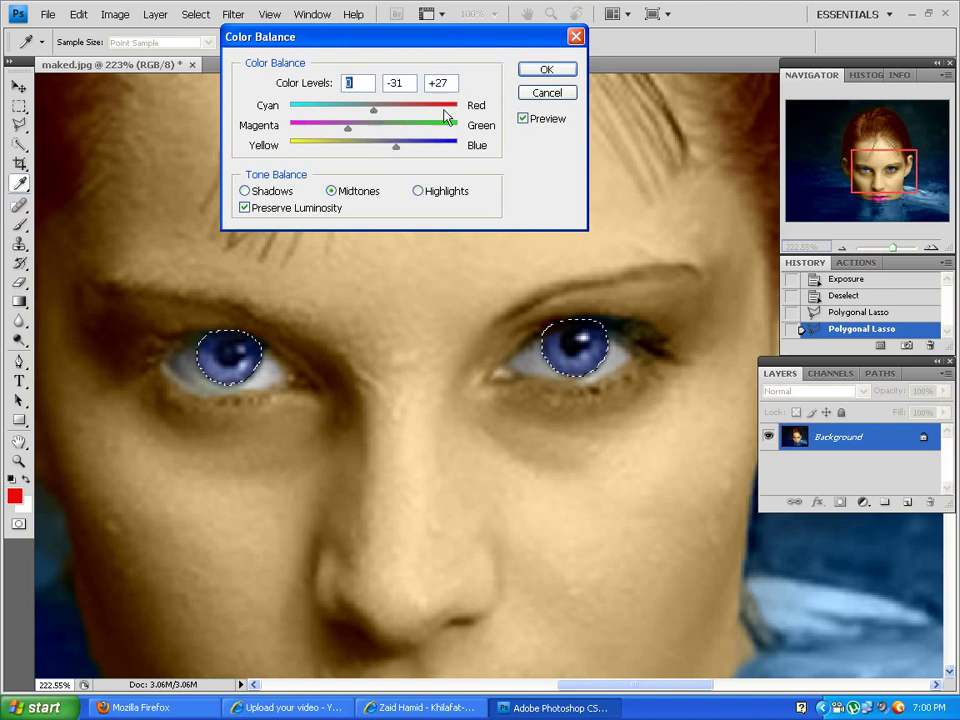
{"action": "left_click", "coordinate": [547, 71]}
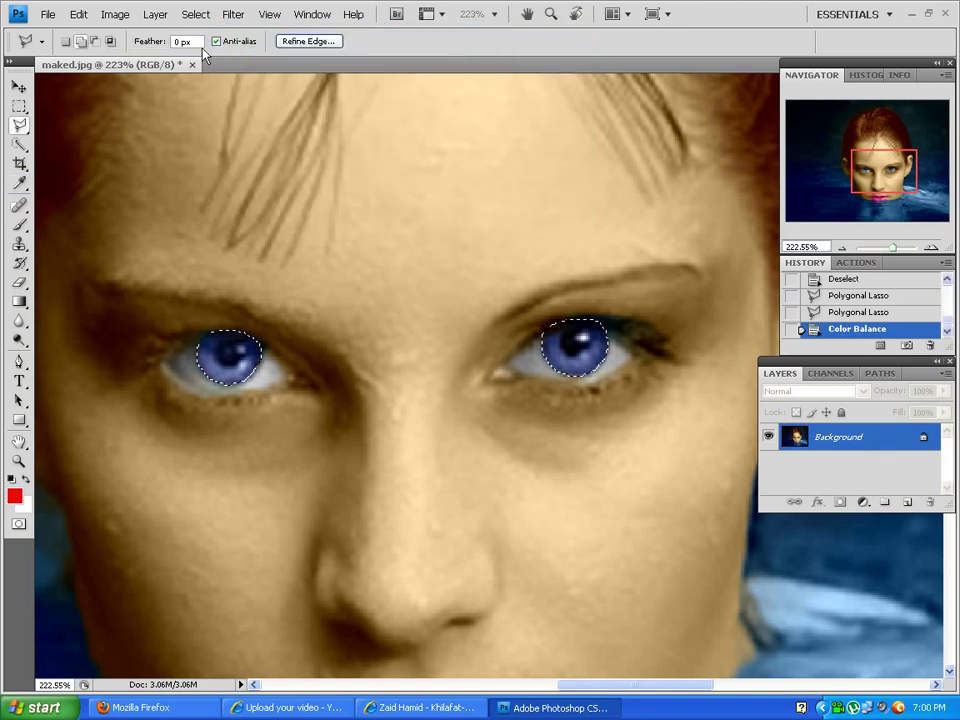
Step: Brighten both irises with an Exposure adjustment of +0.57 and deselect them
{"action": "left_click", "coordinate": [117, 17]}
{"action": "mouse_move", "coordinate": [137, 57]}
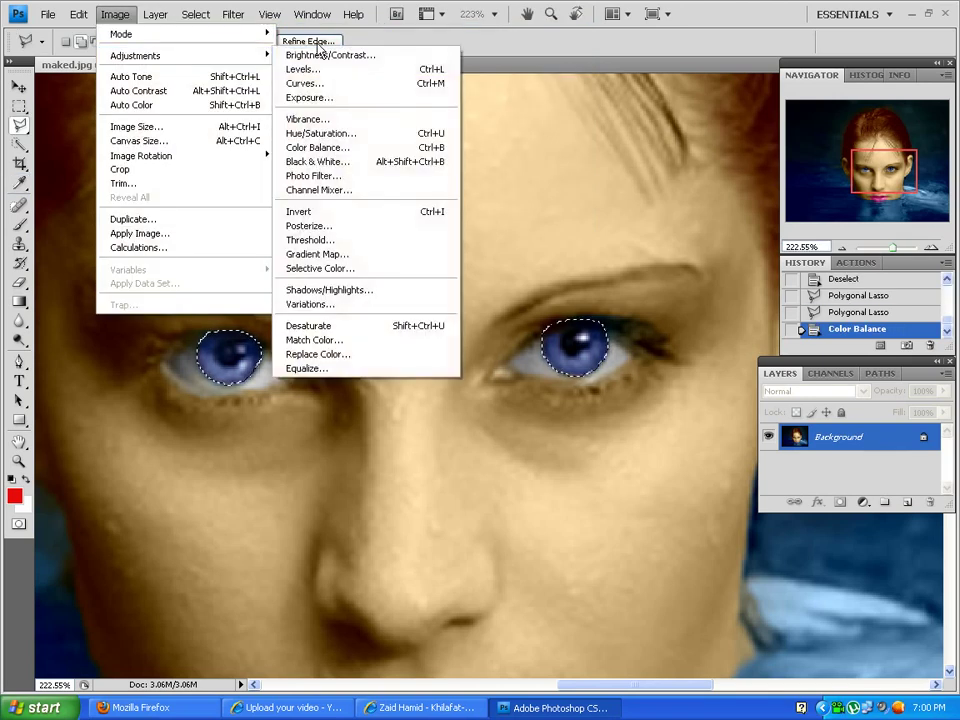
{"action": "left_click", "coordinate": [317, 97]}
{"action": "left_click_drag", "start_coordinate": [470, 174], "coordinate": [350, 92]}
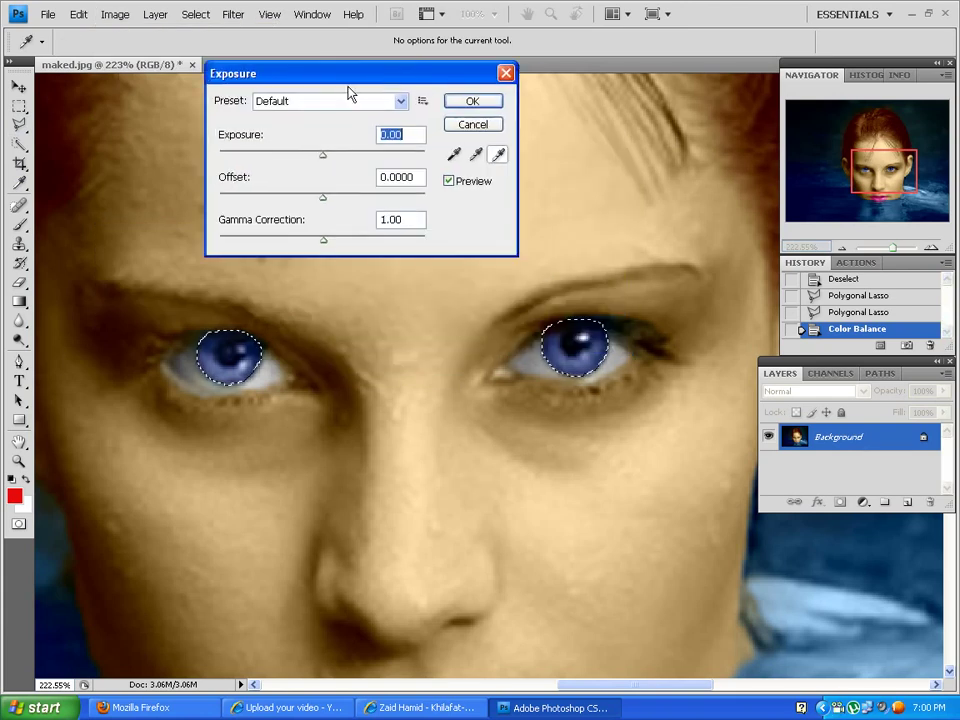
{"action": "left_click_drag", "start_coordinate": [325, 157], "coordinate": [327, 158]}
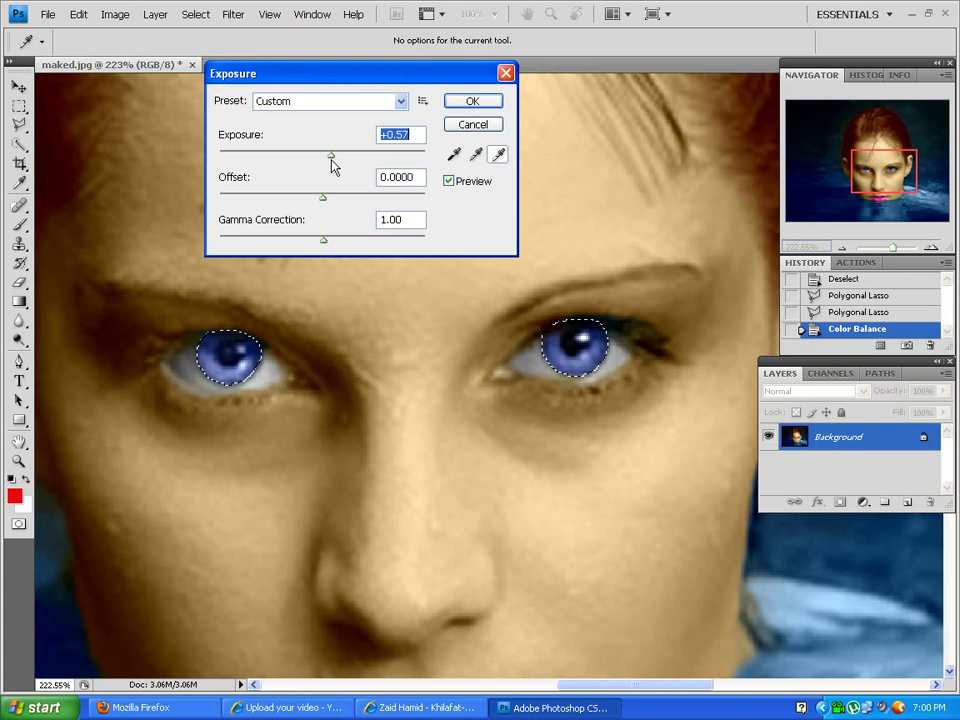
{"action": "left_click", "coordinate": [474, 102]}
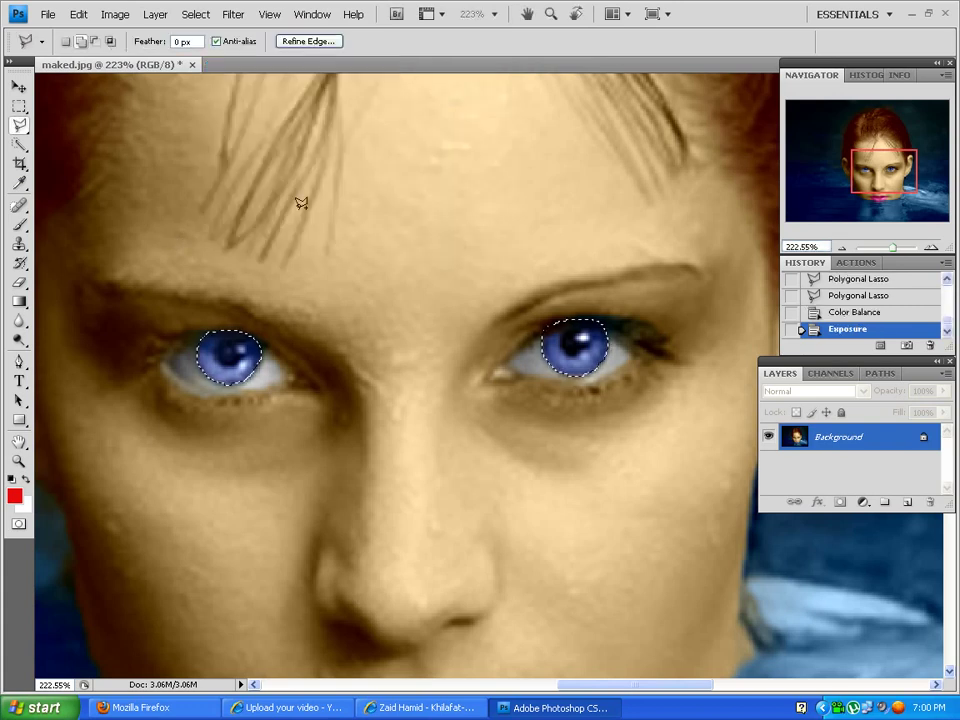
{"action": "left_click", "coordinate": [195, 14]}
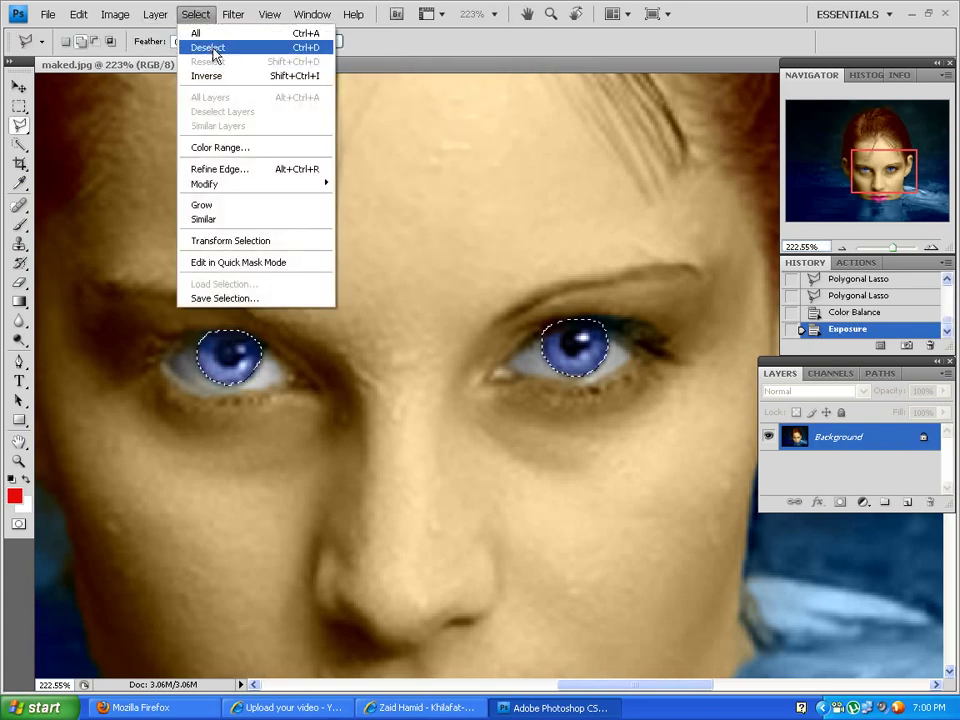
{"action": "left_click", "coordinate": [212, 49]}
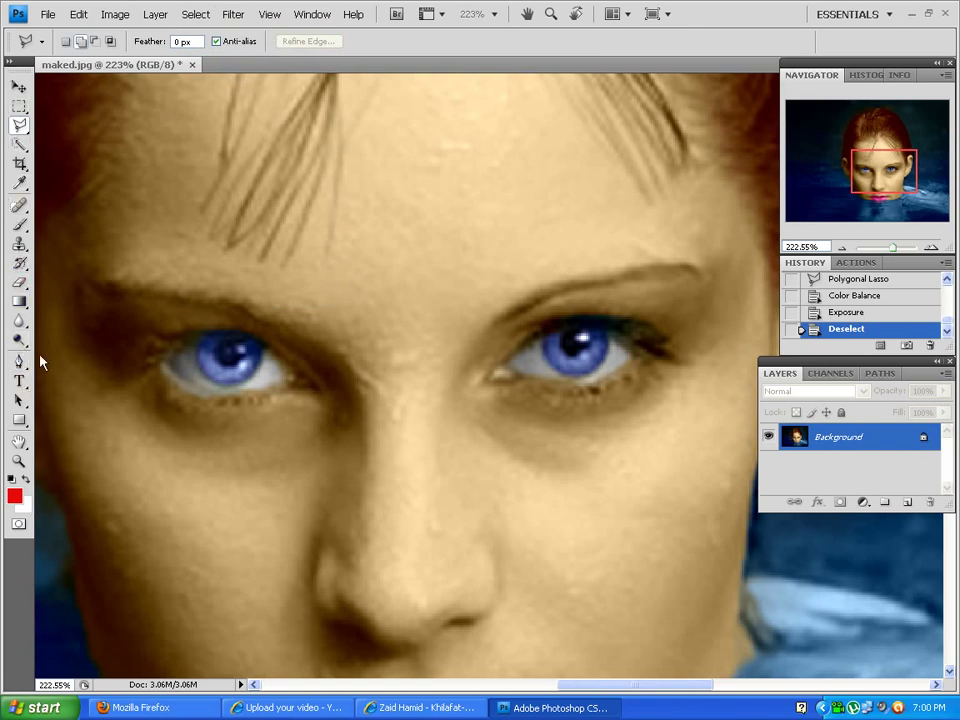
Step: Soften the iris edge of the eye on the image's right side using the Blur tool with a 4 px brush
{"action": "left_click", "coordinate": [20, 284]}
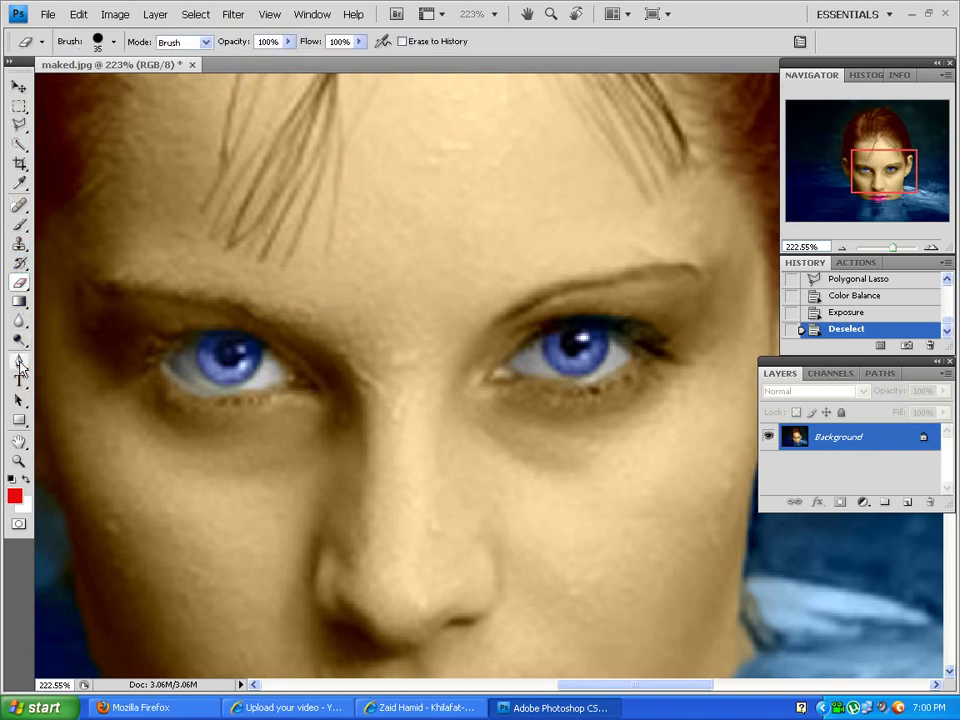
{"action": "left_click", "coordinate": [19, 320]}
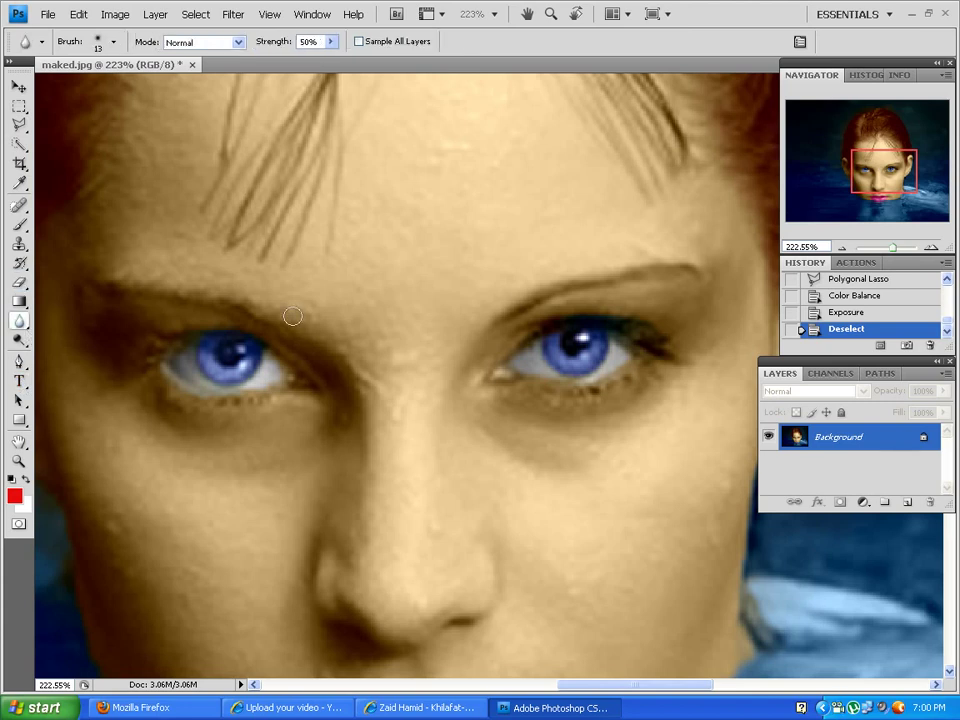
{"action": "left_click", "coordinate": [903, 248]}
{"action": "mouse_move", "coordinate": [651, 212]}
{"action": "left_mouse_down"}
{"action": "mouse_move", "coordinate": [435, 174]}
{"action": "mouse_move", "coordinate": [306, 109]}
{"action": "left_mouse_up"}
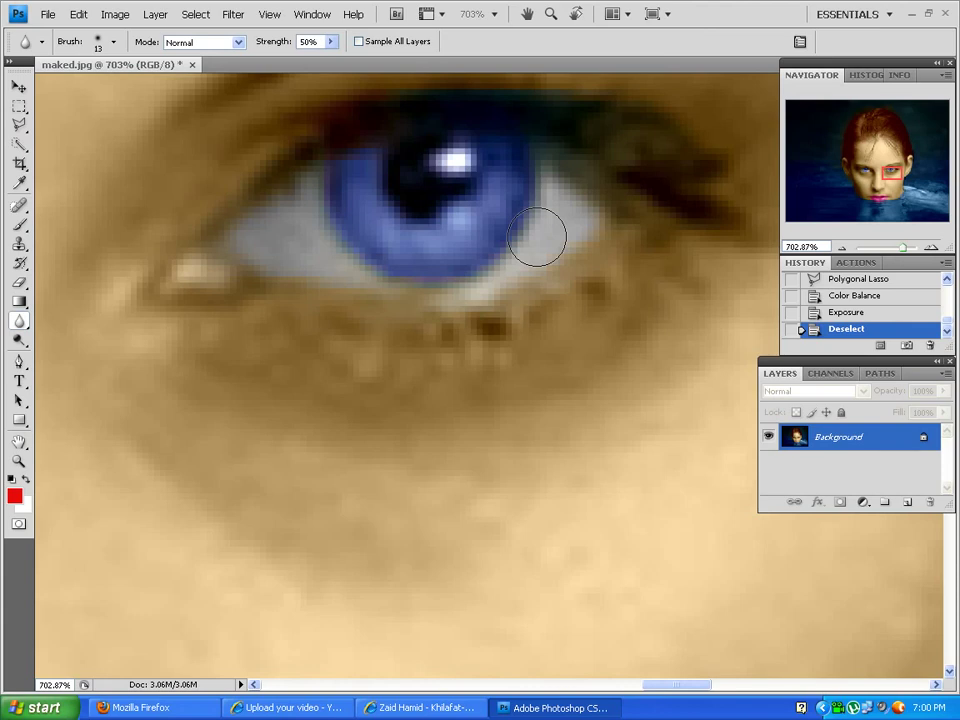
{"action": "key", "text": "bracketleft"}
{"action": "key", "text": "bracketleft"}
{"action": "key", "text": "bracketleft"}
{"action": "key", "text": "bracketleft"}
{"action": "key", "text": "bracketleft"}
{"action": "key", "text": "bracketleft"}
{"action": "key", "text": "bracketleft"}
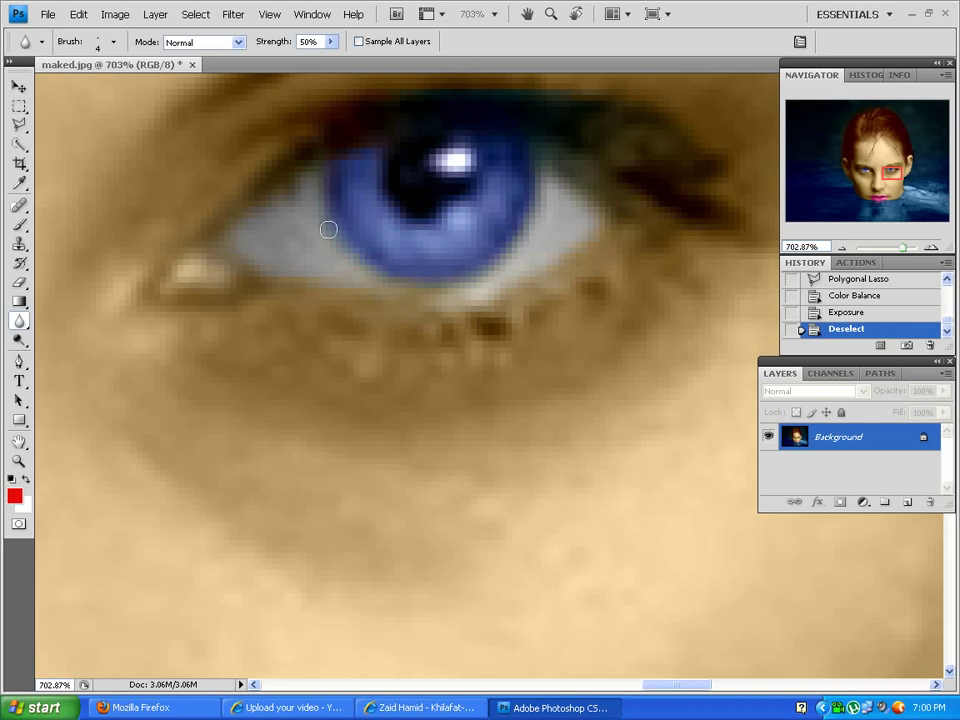
{"action": "left_click_drag", "start_coordinate": [366, 255], "coordinate": [285, 256]}
Step: Blur the iris edge of the eye on the image's left side with the same small brush
{"action": "left_click_drag", "start_coordinate": [180, 270], "coordinate": [450, 236]}
{"action": "left_click_drag", "start_coordinate": [250, 280], "coordinate": [550, 294]}
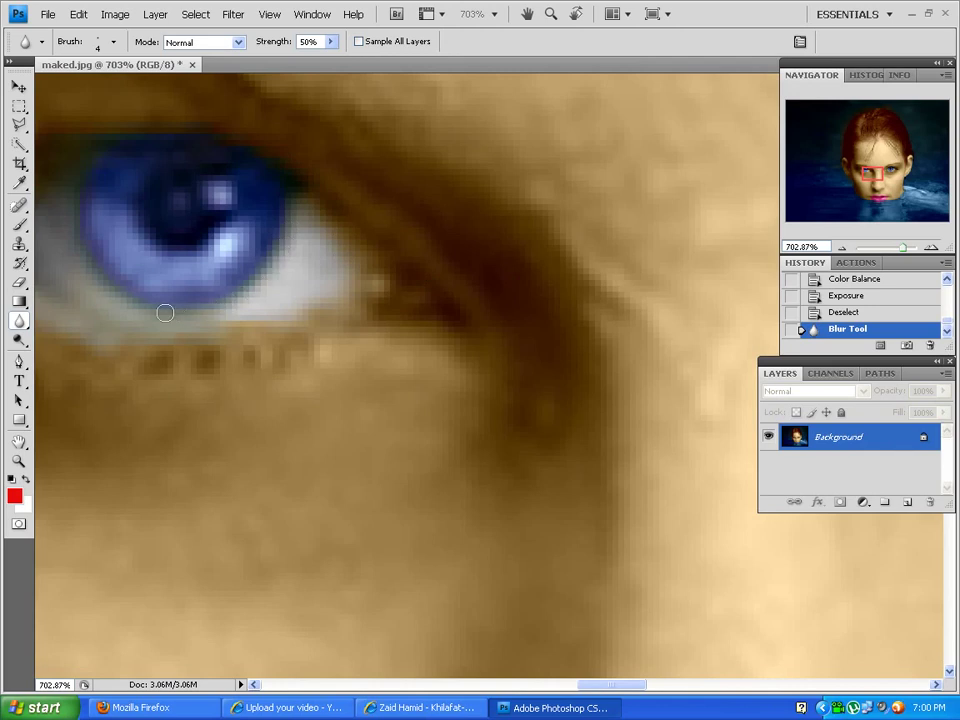
{"action": "left_click_drag", "start_coordinate": [54, 212], "coordinate": [70, 239]}
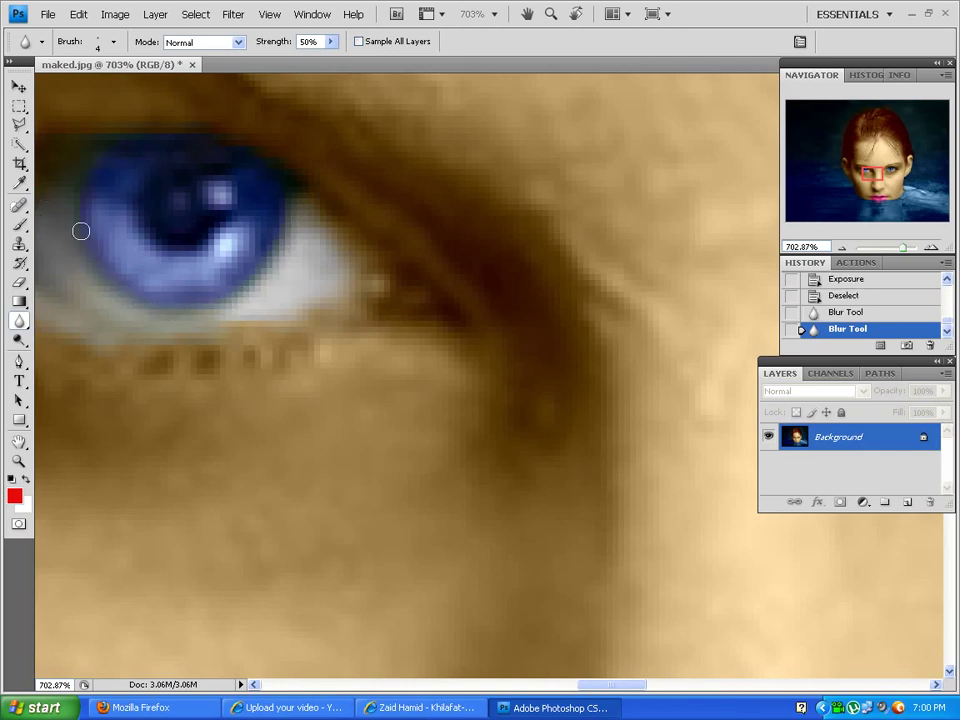
{"action": "left_click_drag", "start_coordinate": [60, 170], "coordinate": [75, 210]}
{"action": "left_click_drag", "start_coordinate": [378, 274], "coordinate": [377, 210]}
{"action": "left_click", "coordinate": [415, 708]}
{"action": "left_click", "coordinate": [392, 352]}
{"action": "left_click", "coordinate": [909, 12]}
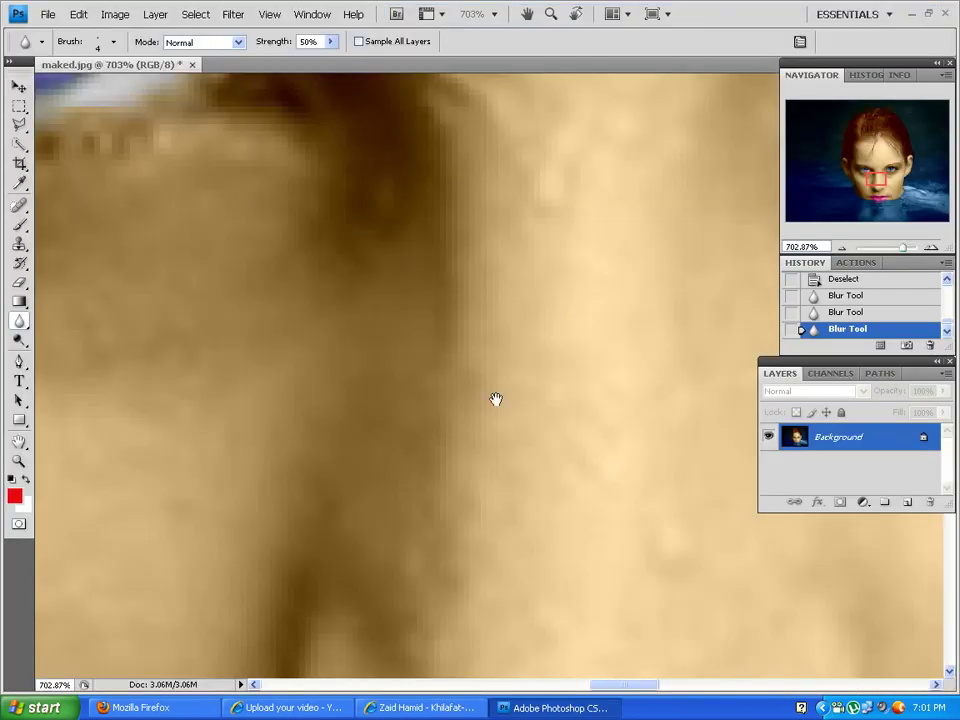
Step: Enlarge the Blur brush to 15 px and soften the outline of the pink lips
{"action": "left_click_drag", "start_coordinate": [904, 248], "coordinate": [896, 248]}
{"action": "left_click_drag", "start_coordinate": [537, 456], "coordinate": [465, 216]}
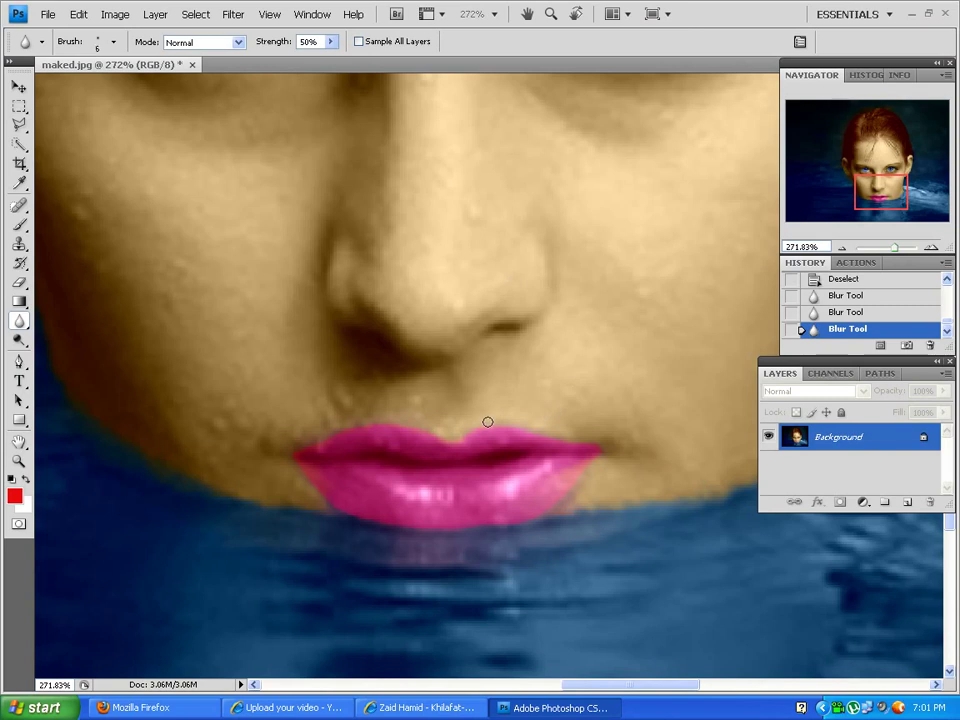
{"action": "key", "text": "bracketright"}
{"action": "key", "text": "bracketright"}
{"action": "key", "text": "bracketright"}
{"action": "key", "text": "bracketright"}
{"action": "left_click_drag", "start_coordinate": [612, 445], "coordinate": [566, 461]}
Step: Try an Auto Color correction on the whole image and undo it
{"action": "left_click_drag", "start_coordinate": [897, 252], "coordinate": [884, 255]}
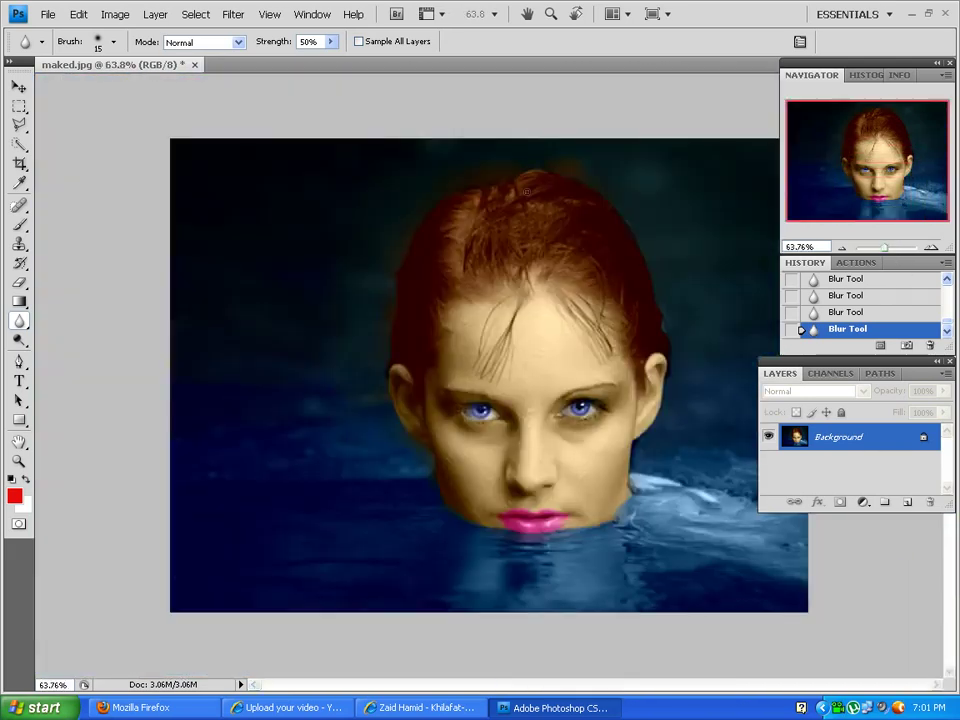
{"action": "left_click", "coordinate": [115, 14]}
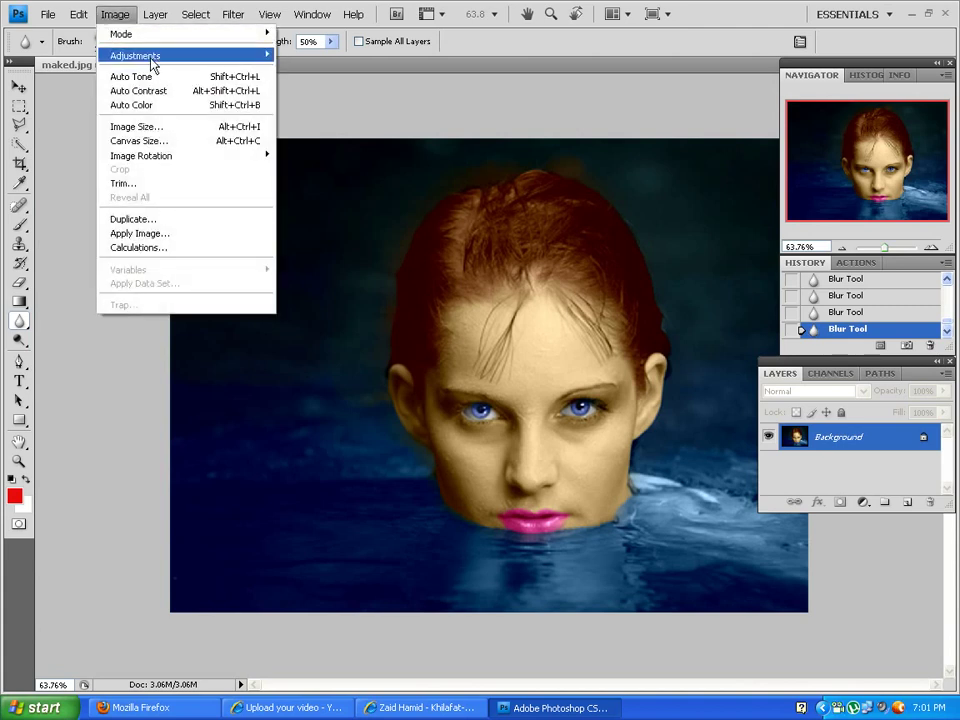
{"action": "left_click", "coordinate": [123, 105]}
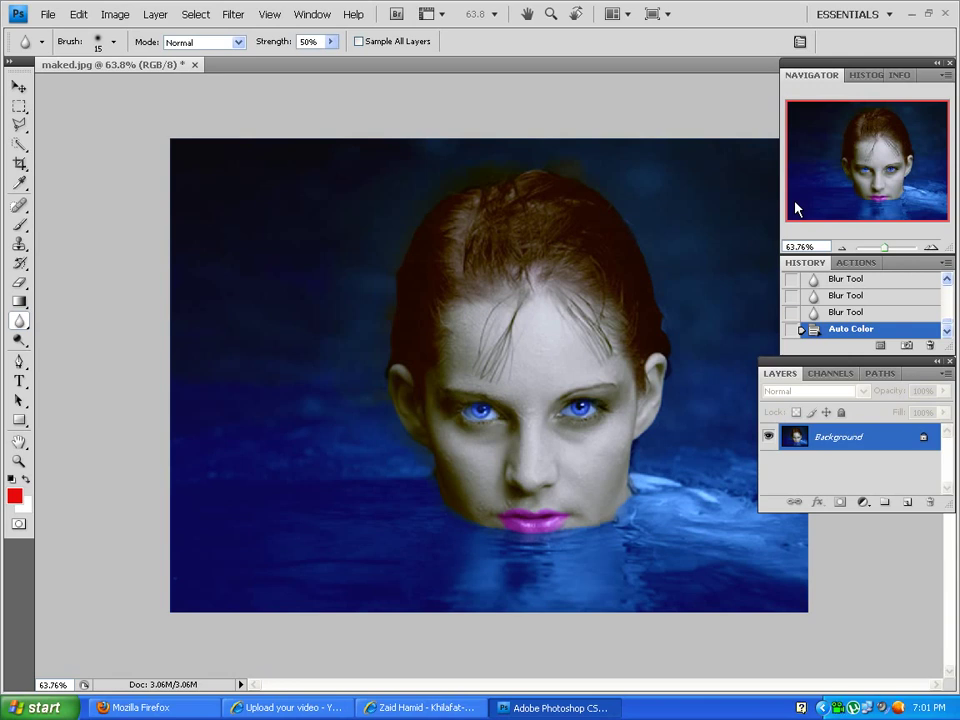
{"action": "left_click", "coordinate": [108, 14]}
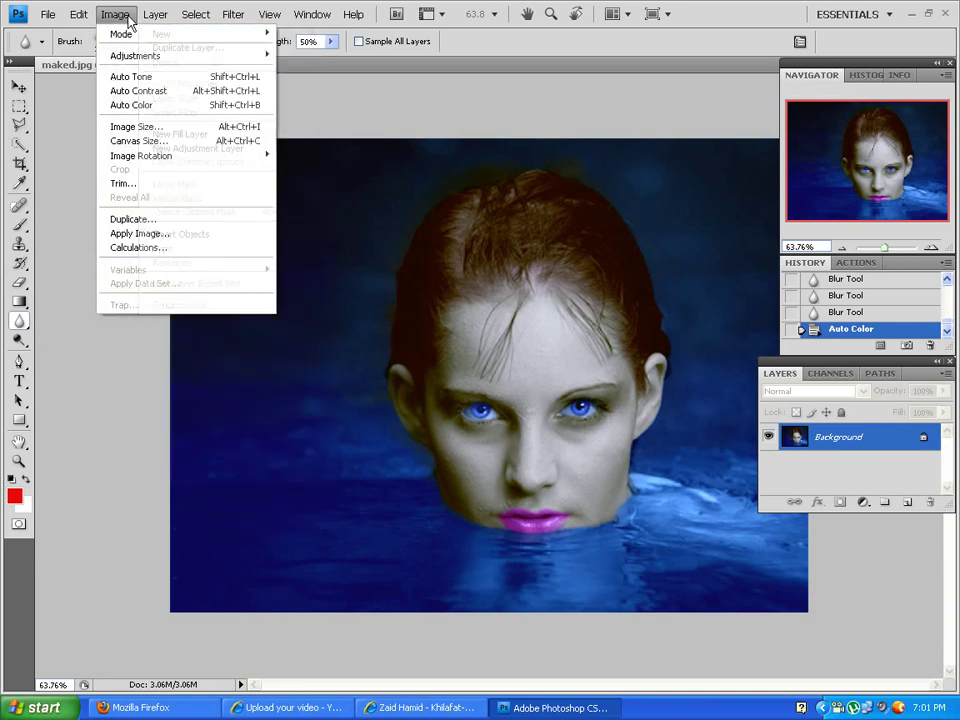
{"action": "left_click", "coordinate": [104, 60]}
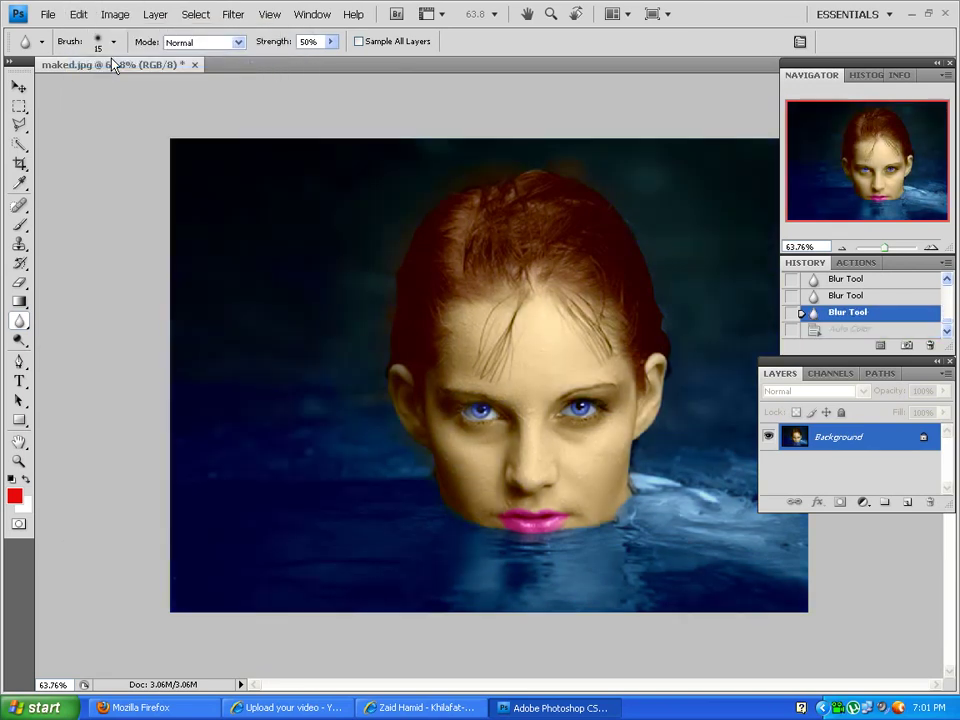
Step: Brighten the image's midtones with a Levels adjustment, setting the RGB midtone input to 1.26
{"action": "left_click_drag", "start_coordinate": [880, 248], "coordinate": [891, 250]}
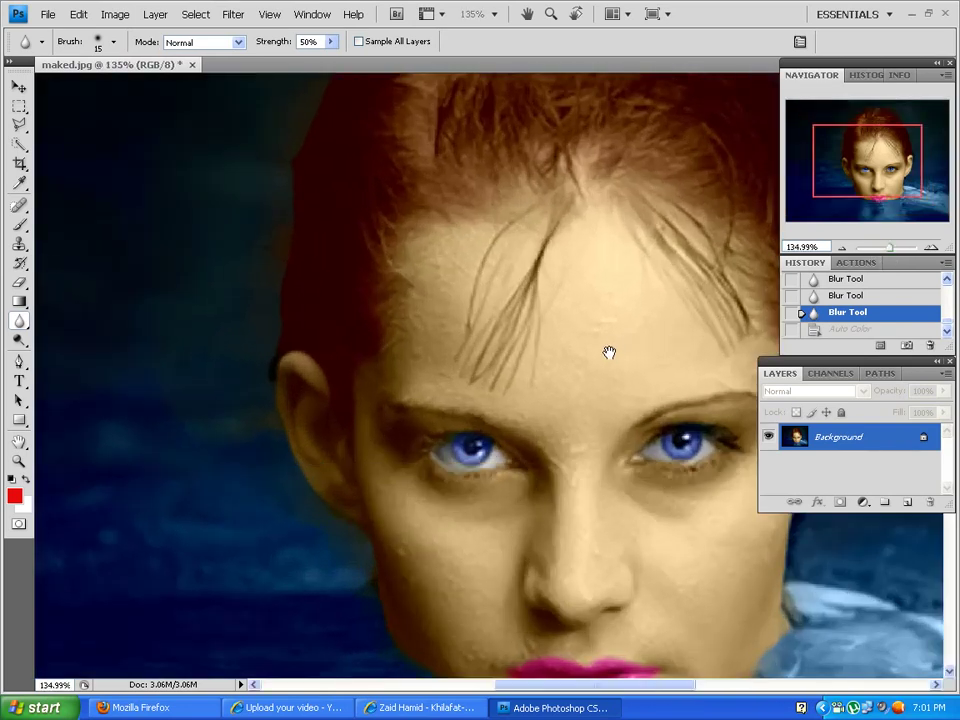
{"action": "left_click_drag", "start_coordinate": [609, 352], "coordinate": [449, 208]}
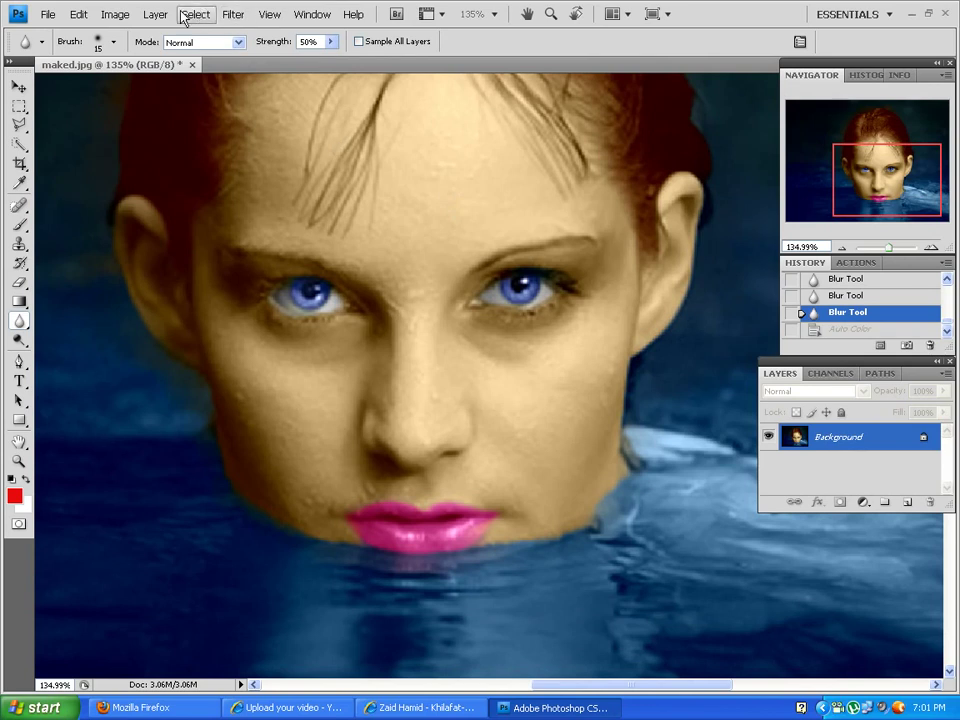
{"action": "left_click", "coordinate": [115, 14]}
{"action": "mouse_move", "coordinate": [142, 56]}
{"action": "left_click", "coordinate": [316, 72]}
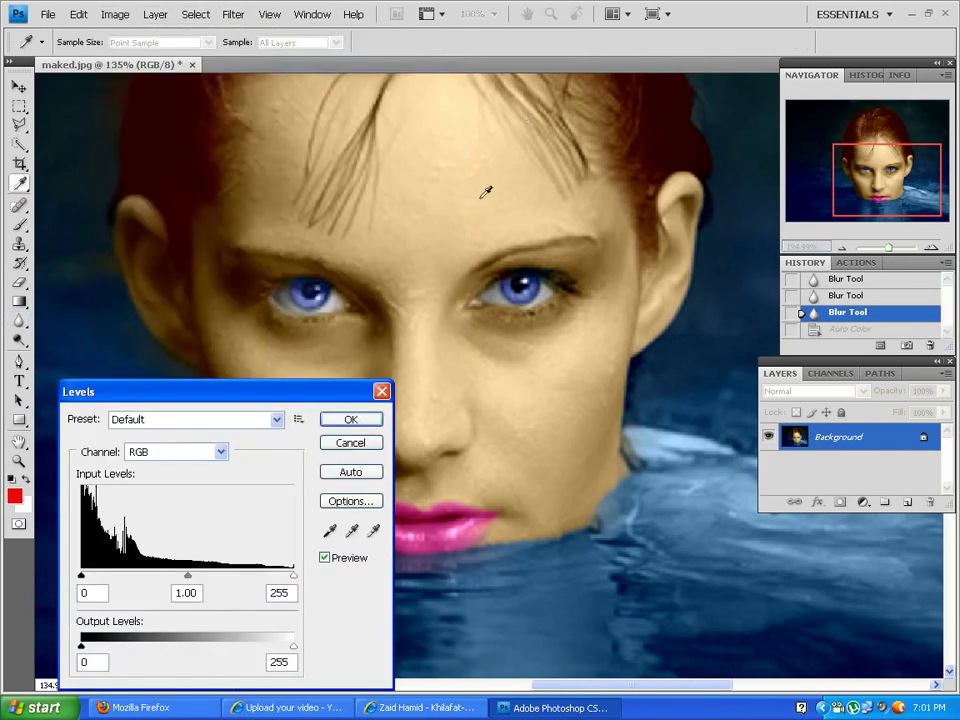
{"action": "left_click_drag", "start_coordinate": [190, 580], "coordinate": [171, 584]}
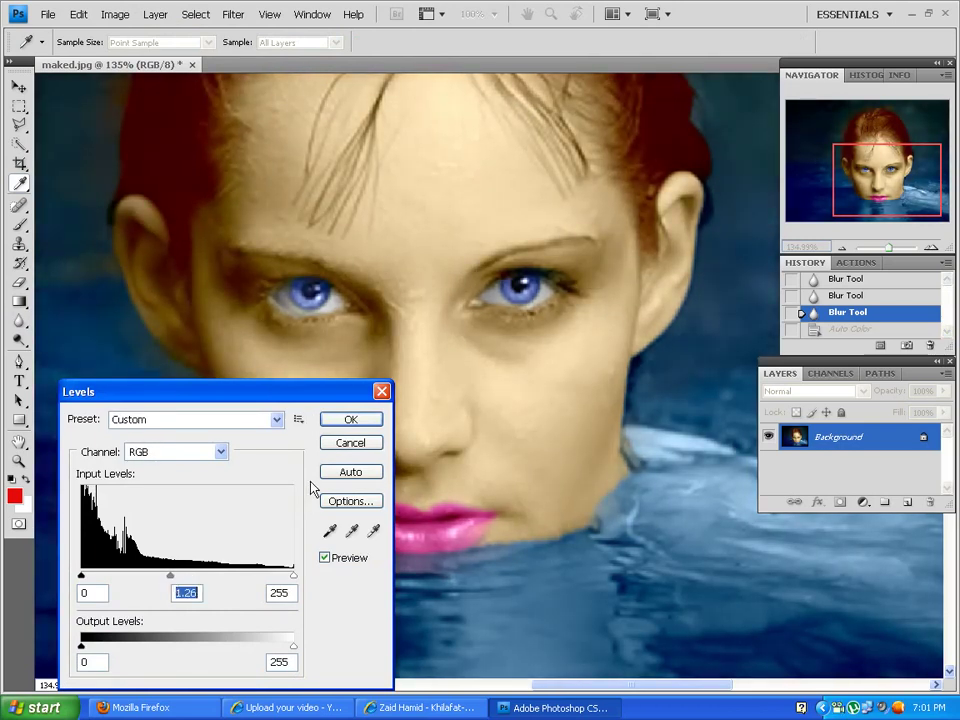
{"action": "left_click", "coordinate": [346, 421]}
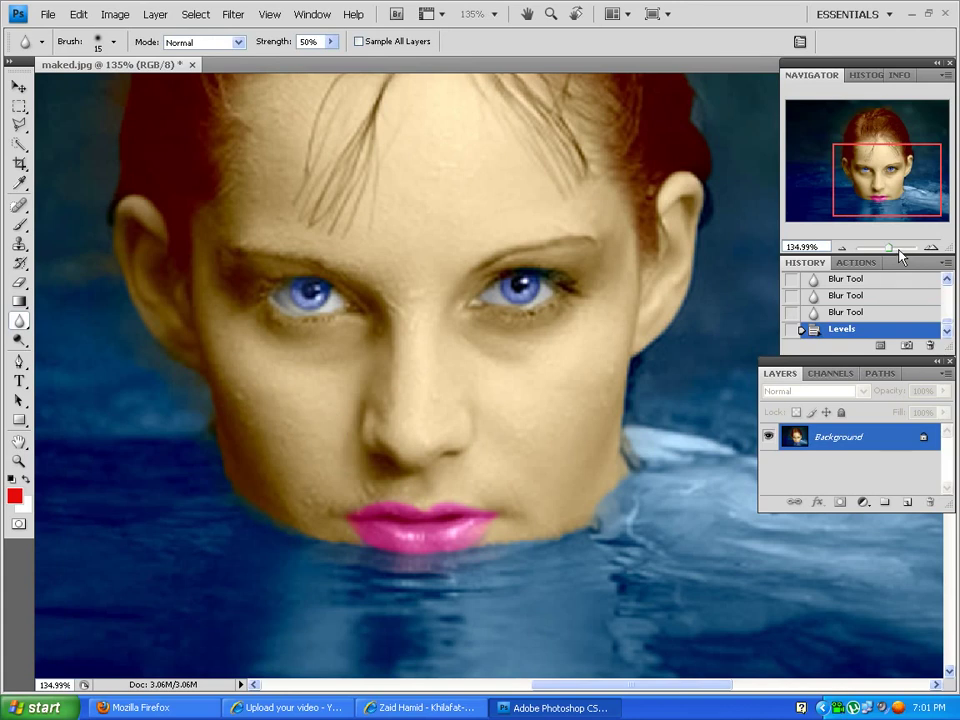
Step: Enlarge the Blur brush to 40 px and soften the ear and hair outline on the image's left side
{"action": "left_click_drag", "start_coordinate": [890, 252], "coordinate": [895, 254]}
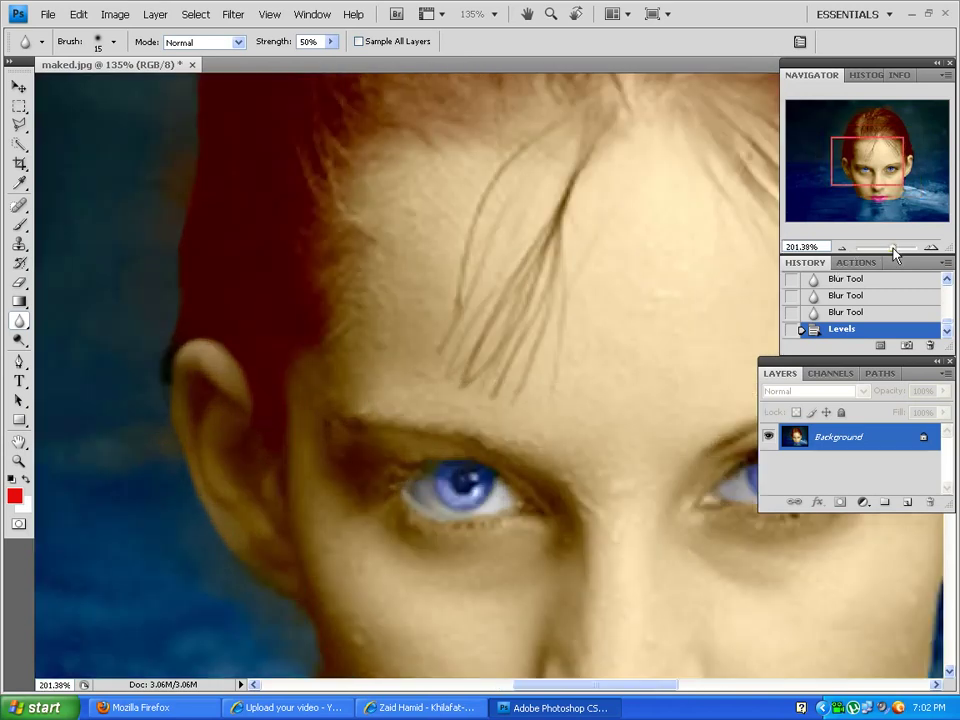
{"action": "key", "text": "bracketright"}
{"action": "key", "text": "bracketright"}
{"action": "mouse_move", "coordinate": [255, 570]}
{"action": "left_mouse_down"}
{"action": "mouse_move", "coordinate": [202, 370]}
{"action": "mouse_move", "coordinate": [185, 373]}
{"action": "mouse_move", "coordinate": [205, 213]}
{"action": "mouse_move", "coordinate": [182, 343]}
{"action": "mouse_move", "coordinate": [190, 202]}
{"action": "mouse_move", "coordinate": [178, 207]}
{"action": "mouse_move", "coordinate": [183, 253]}
{"action": "mouse_move", "coordinate": [184, 235]}
{"action": "mouse_move", "coordinate": [173, 262]}
{"action": "mouse_move", "coordinate": [159, 497]}
{"action": "left_mouse_up"}
{"action": "mouse_move", "coordinate": [183, 187]}
{"action": "left_mouse_down"}
{"action": "mouse_move", "coordinate": [161, 383]}
{"action": "mouse_move", "coordinate": [129, 147]}
{"action": "mouse_move", "coordinate": [107, 369]}
{"action": "mouse_move", "coordinate": [121, 349]}
{"action": "mouse_move", "coordinate": [175, 397]}
{"action": "mouse_move", "coordinate": [177, 316]}
{"action": "mouse_move", "coordinate": [176, 388]}
{"action": "mouse_move", "coordinate": [150, 436]}
{"action": "mouse_move", "coordinate": [189, 293]}
{"action": "mouse_move", "coordinate": [165, 399]}
{"action": "left_mouse_up"}
{"action": "mouse_move", "coordinate": [203, 253]}
{"action": "left_mouse_down"}
{"action": "mouse_move", "coordinate": [49, 495]}
{"action": "mouse_move", "coordinate": [52, 480]}
{"action": "left_mouse_up"}
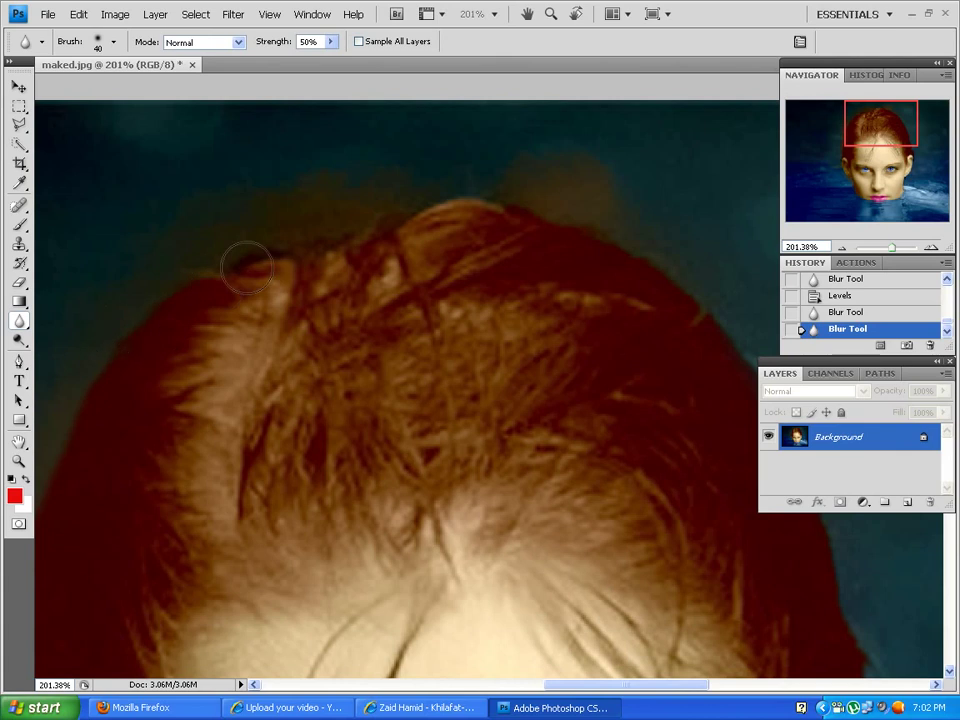
Step: Blur the hair outline over the top of the head and down to the ear on the image's right side
{"action": "left_click_drag", "start_coordinate": [705, 282], "coordinate": [660, 268]}
{"action": "left_click_drag", "start_coordinate": [648, 264], "coordinate": [493, 202]}
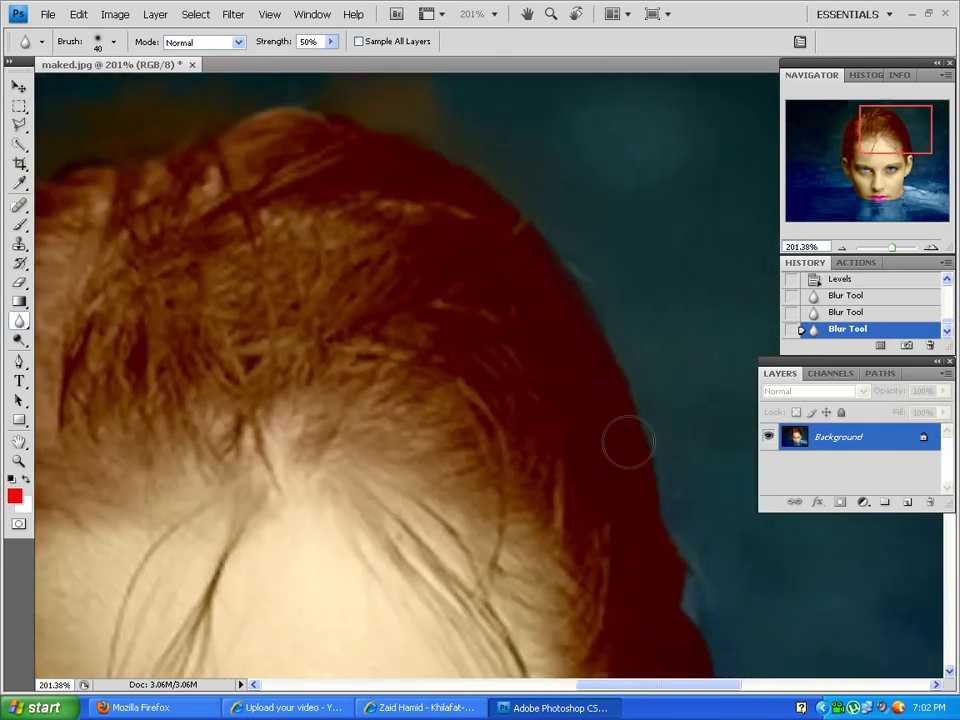
{"action": "left_click", "coordinate": [714, 621]}
{"action": "mouse_move", "coordinate": [660, 520]}
{"action": "left_mouse_down"}
{"action": "mouse_move", "coordinate": [568, 332]}
{"action": "mouse_move", "coordinate": [572, 340]}
{"action": "left_mouse_up"}
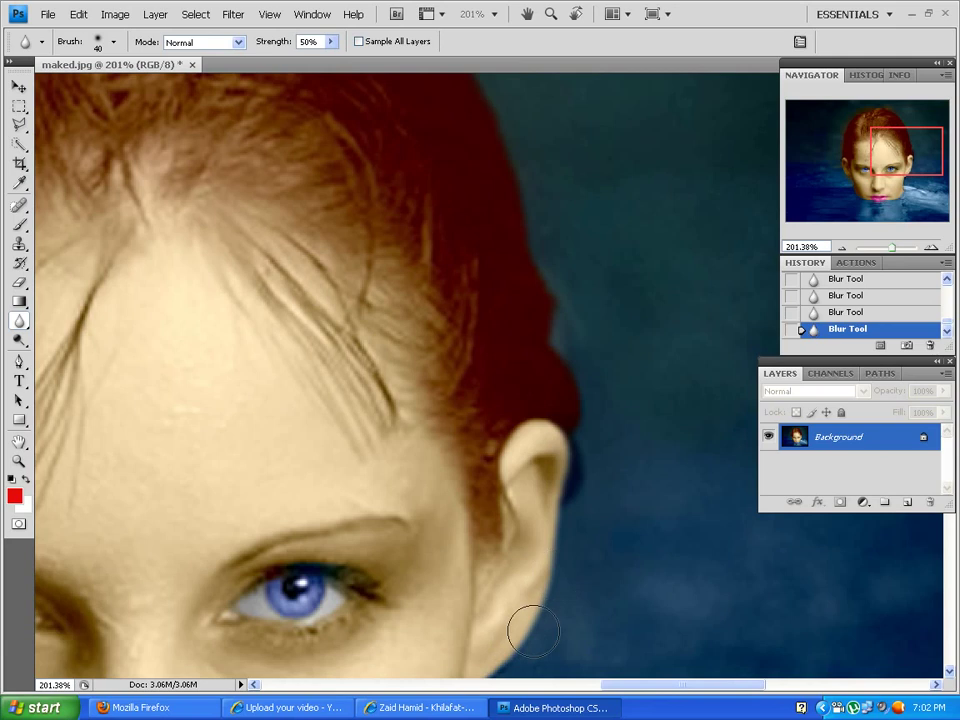
{"action": "left_click_drag", "start_coordinate": [533, 631], "coordinate": [540, 324]}
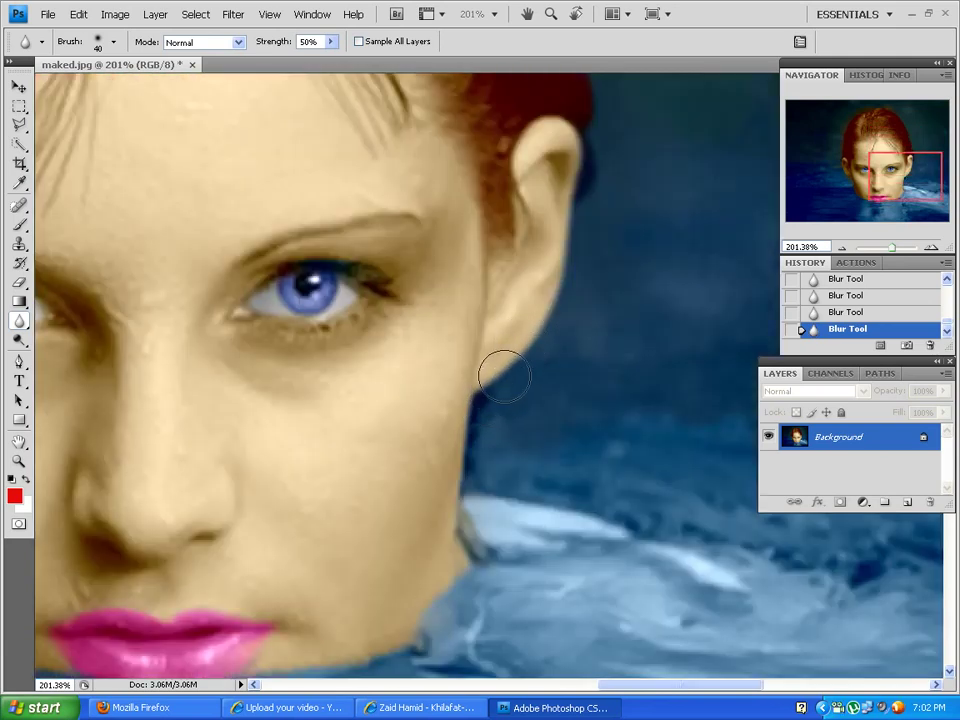
{"action": "left_click_drag", "start_coordinate": [431, 403], "coordinate": [529, 476]}
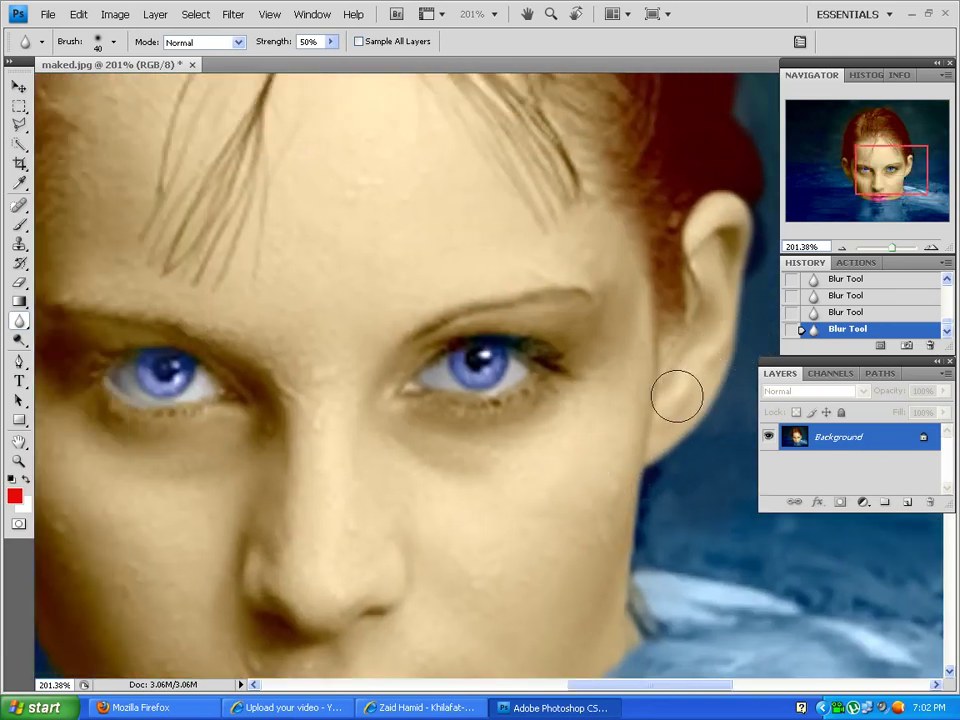
Step: Set up the Brush tool at the eye on the image's right side with dark grey 4b4b4b as foreground color
{"action": "left_click_drag", "start_coordinate": [893, 250], "coordinate": [904, 251]}
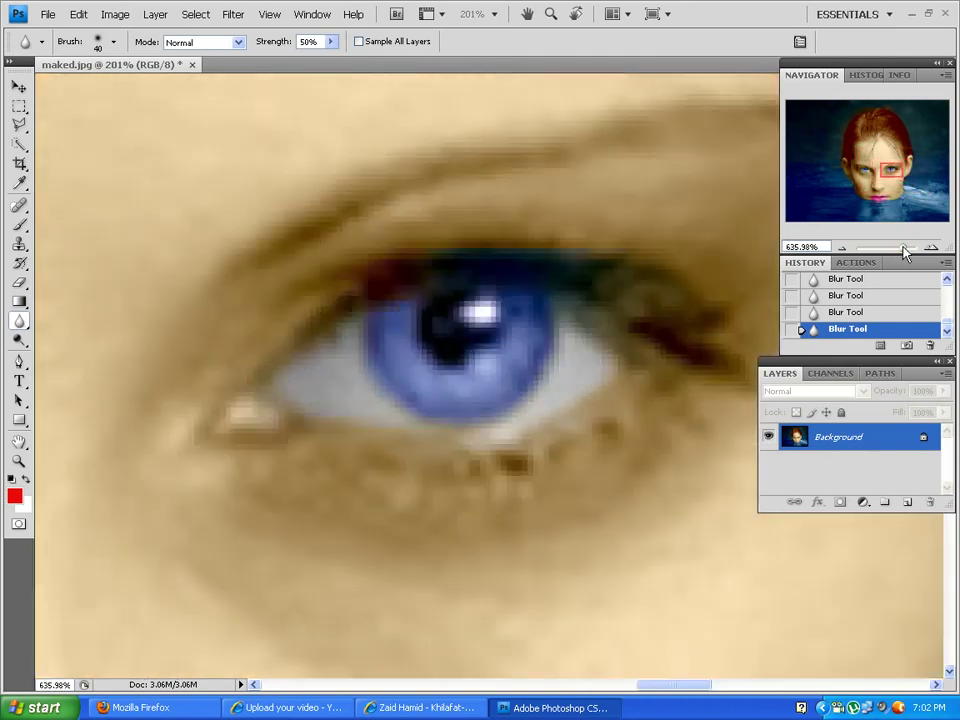
{"action": "left_click", "coordinate": [18, 224]}
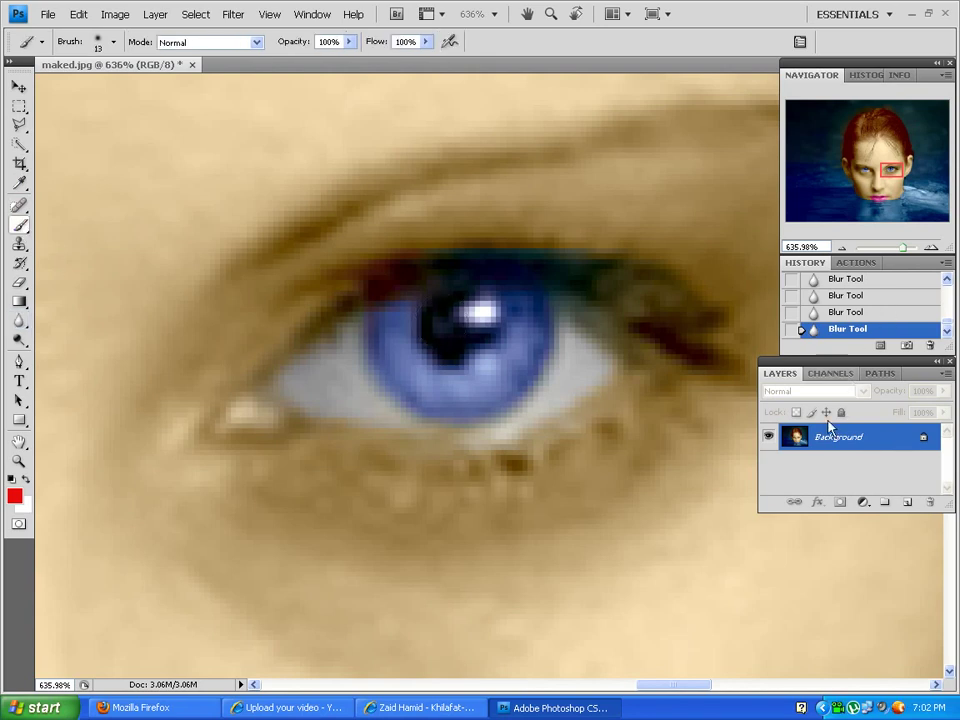
{"action": "left_click", "coordinate": [14, 497]}
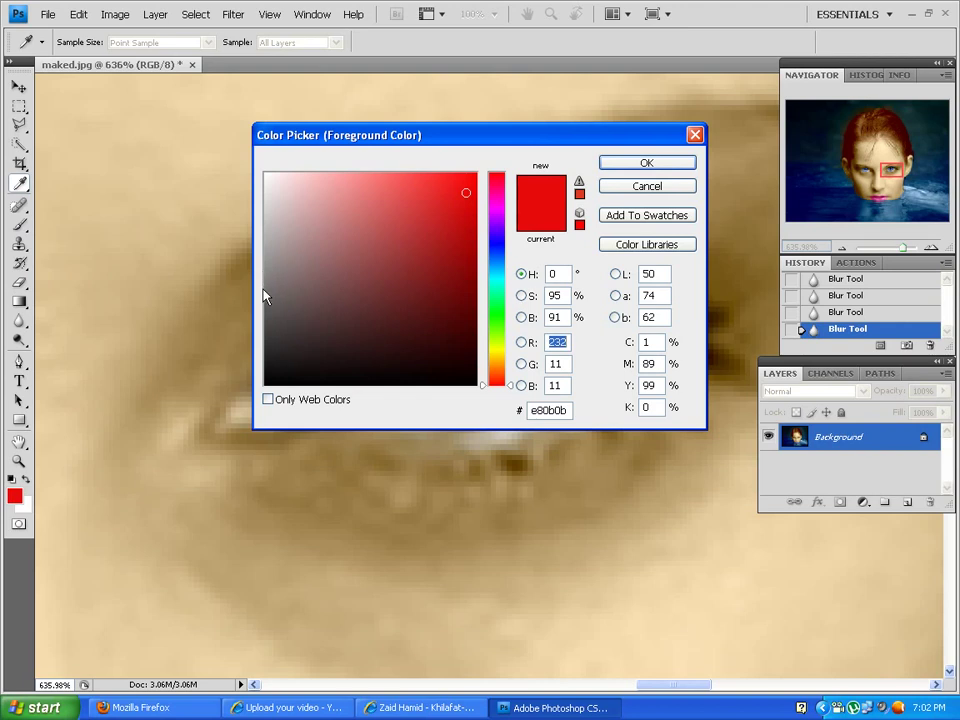
{"action": "left_click", "coordinate": [265, 322]}
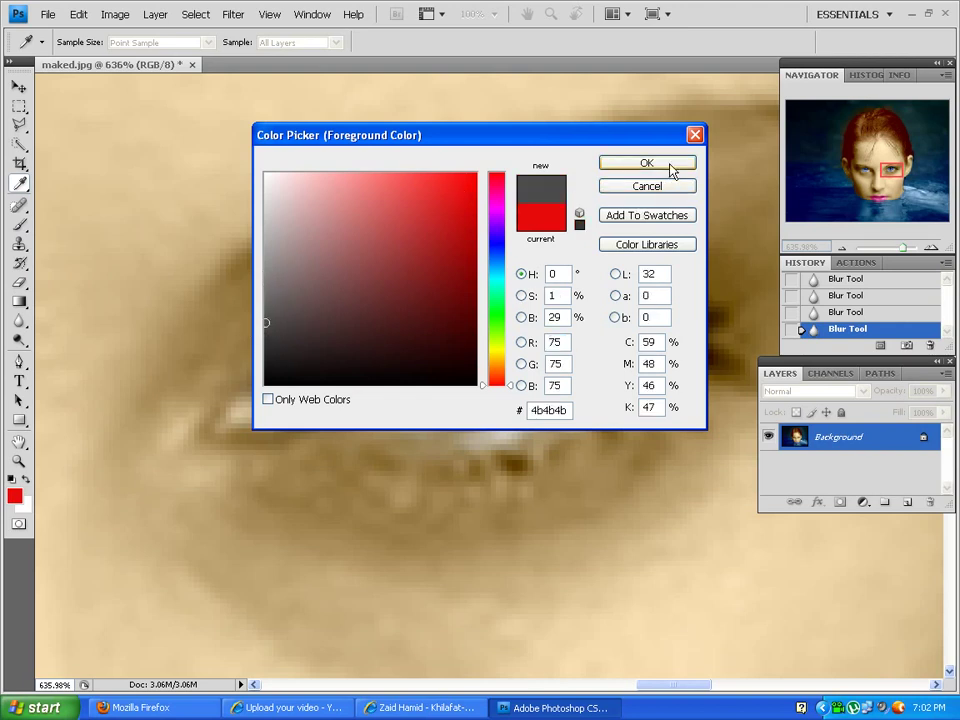
{"action": "left_click", "coordinate": [670, 165]}
Step: Try painting dark grey over the outer upper lash area with a 2 px brush, and undo the stroke
{"action": "key", "text": "b"}
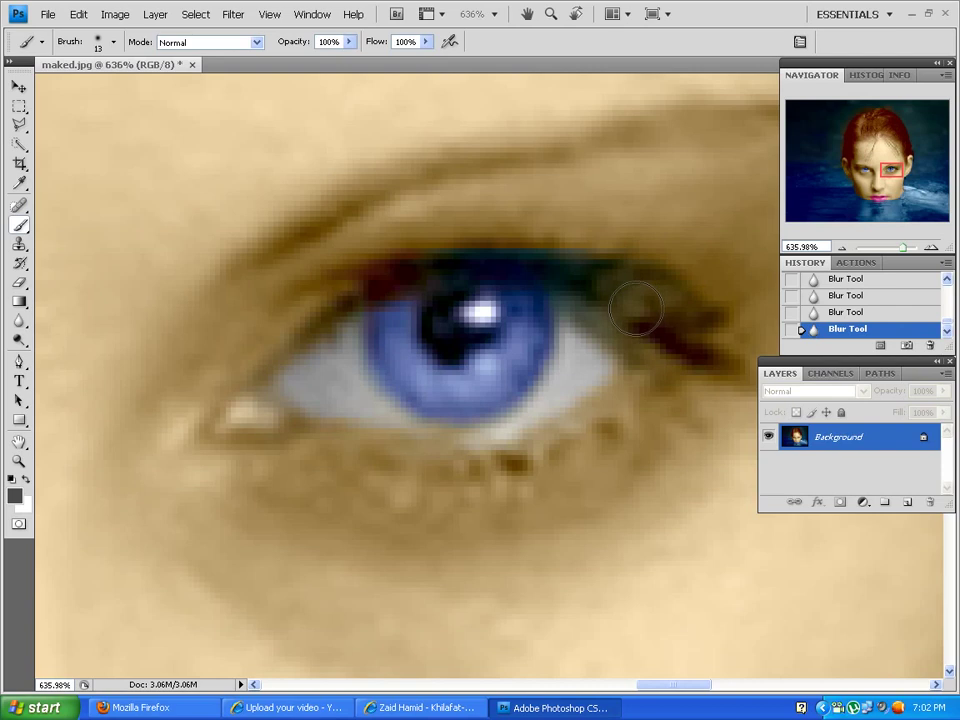
{"action": "key", "text": "bracketleft"}
{"action": "key", "text": "bracketleft"}
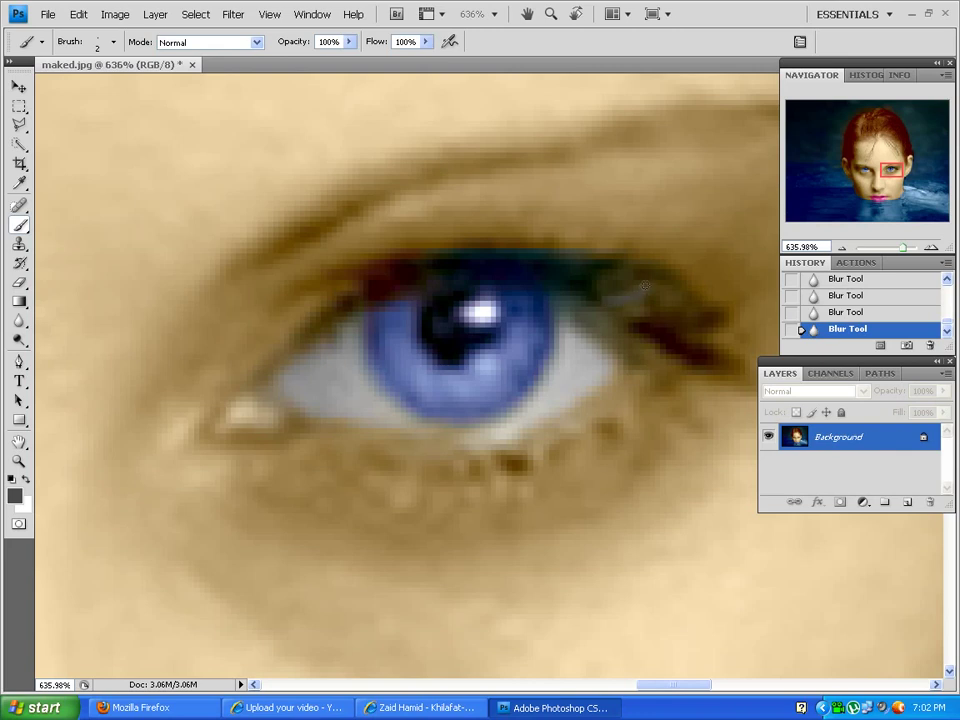
{"action": "left_click_drag", "start_coordinate": [645, 286], "coordinate": [612, 292]}
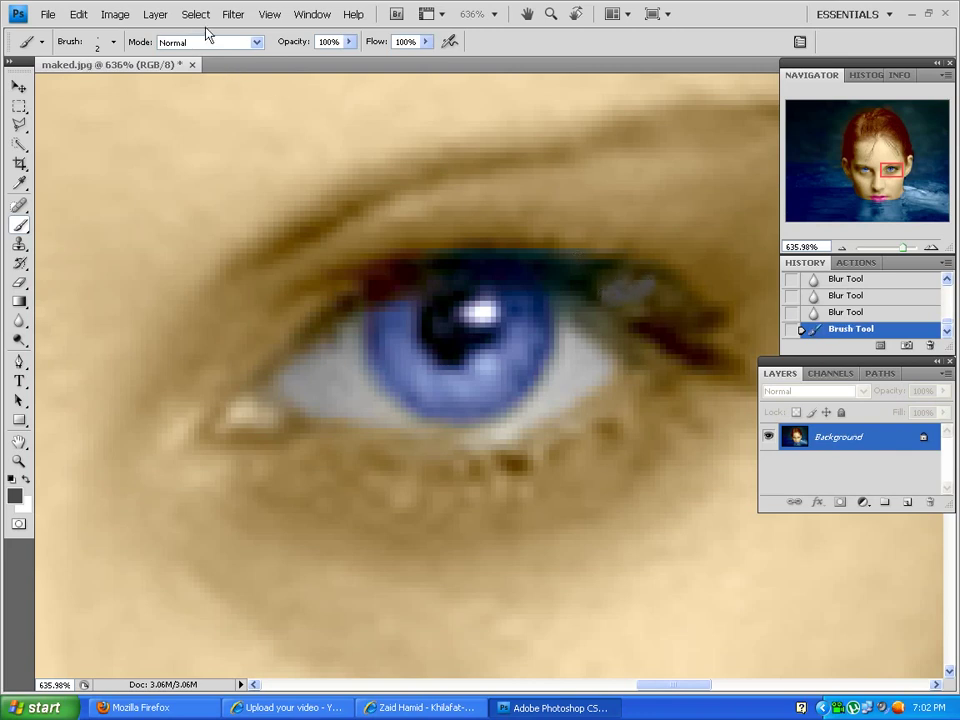
{"action": "left_click", "coordinate": [118, 16]}
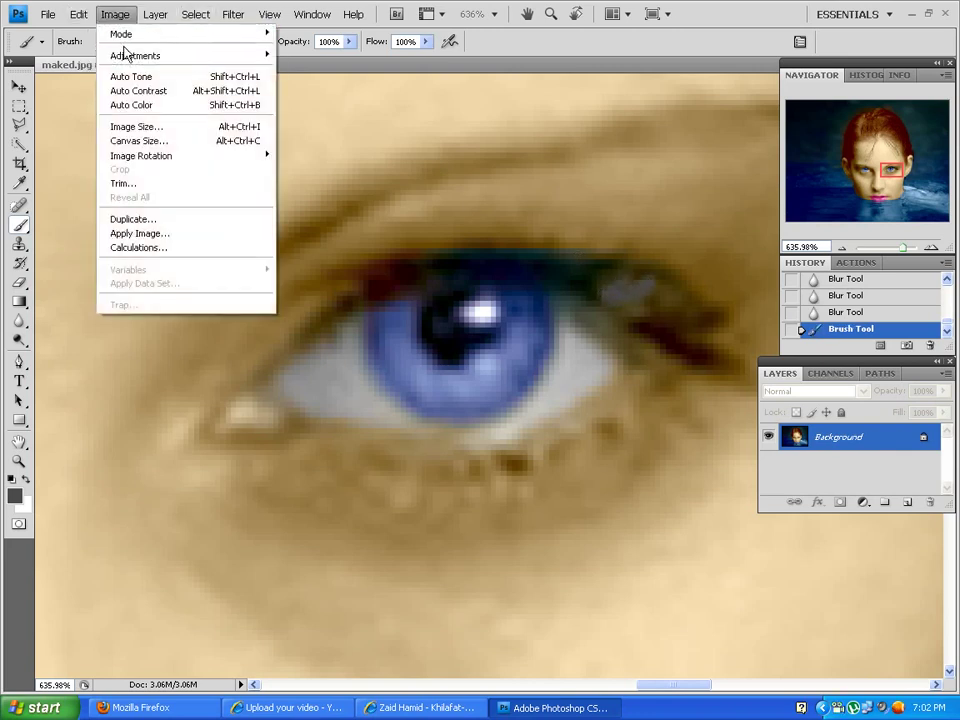
{"action": "mouse_move", "coordinate": [78, 14]}
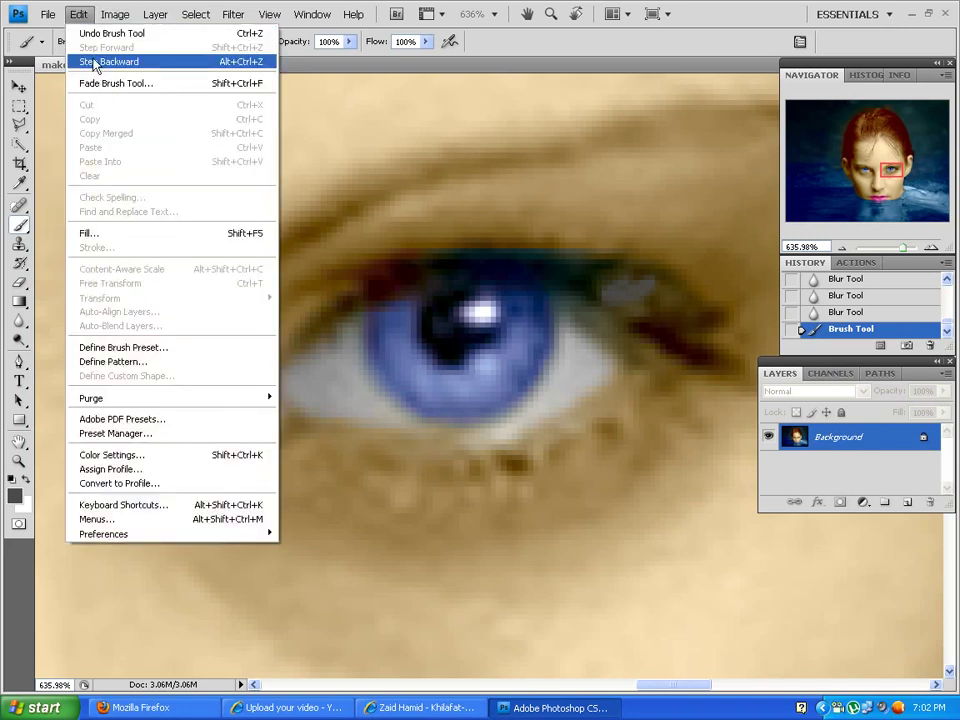
{"action": "left_click", "coordinate": [82, 62]}
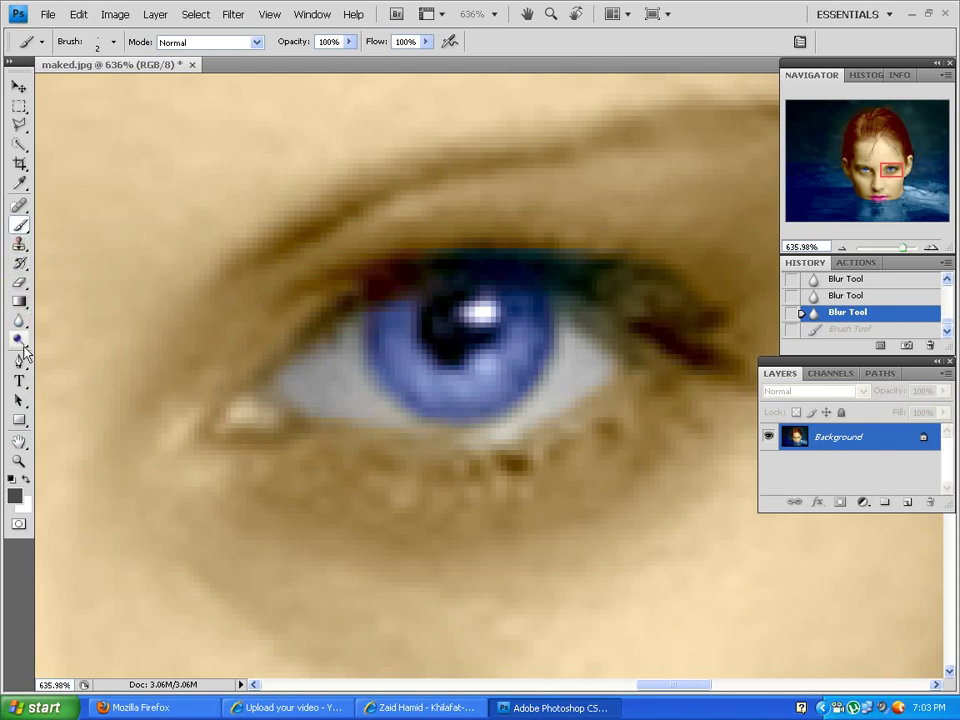
Step: Sample a dark lash color at the eye and choose the single curved-blade brush tip at 112 px
{"action": "left_click", "coordinate": [20, 185]}
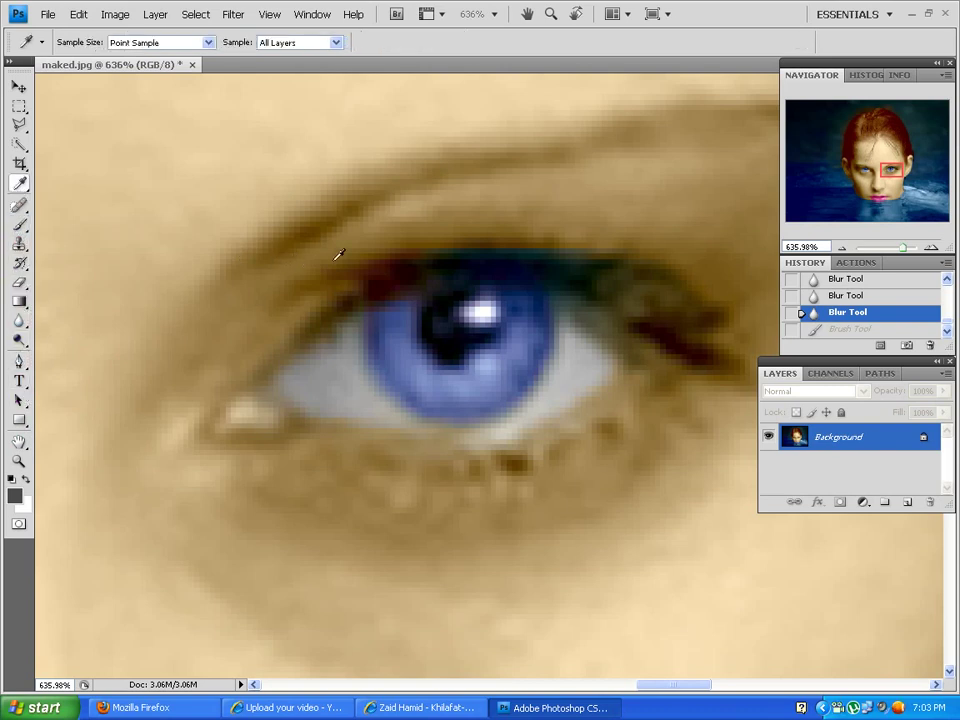
{"action": "left_click", "coordinate": [22, 224]}
{"action": "left_click", "coordinate": [115, 44]}
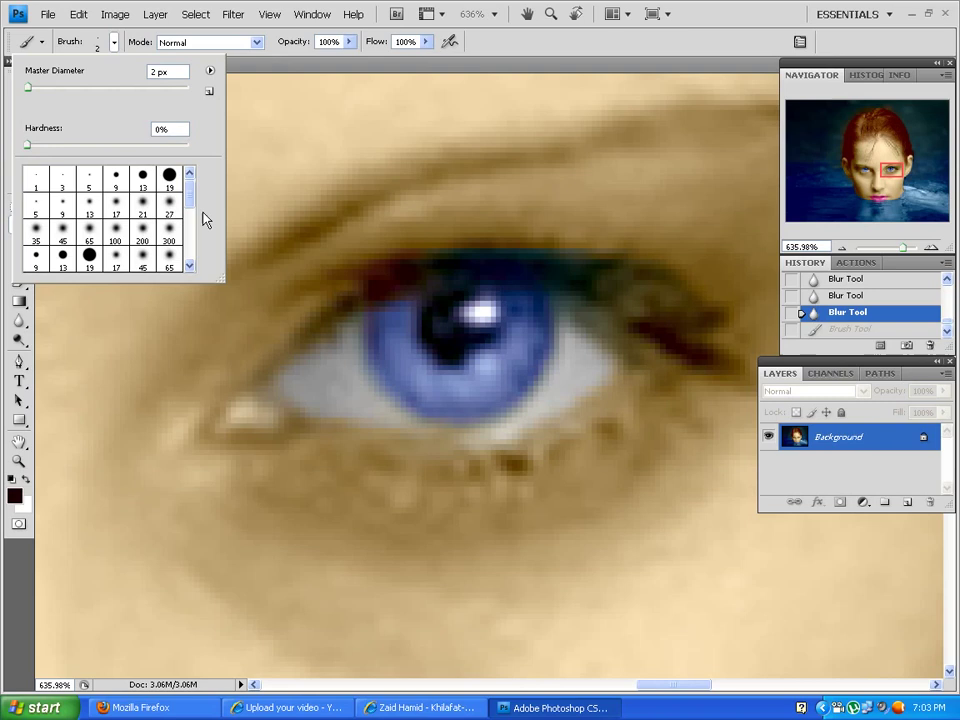
{"action": "left_click_drag", "start_coordinate": [190, 203], "coordinate": [187, 248]}
{"action": "left_click", "coordinate": [116, 196]}
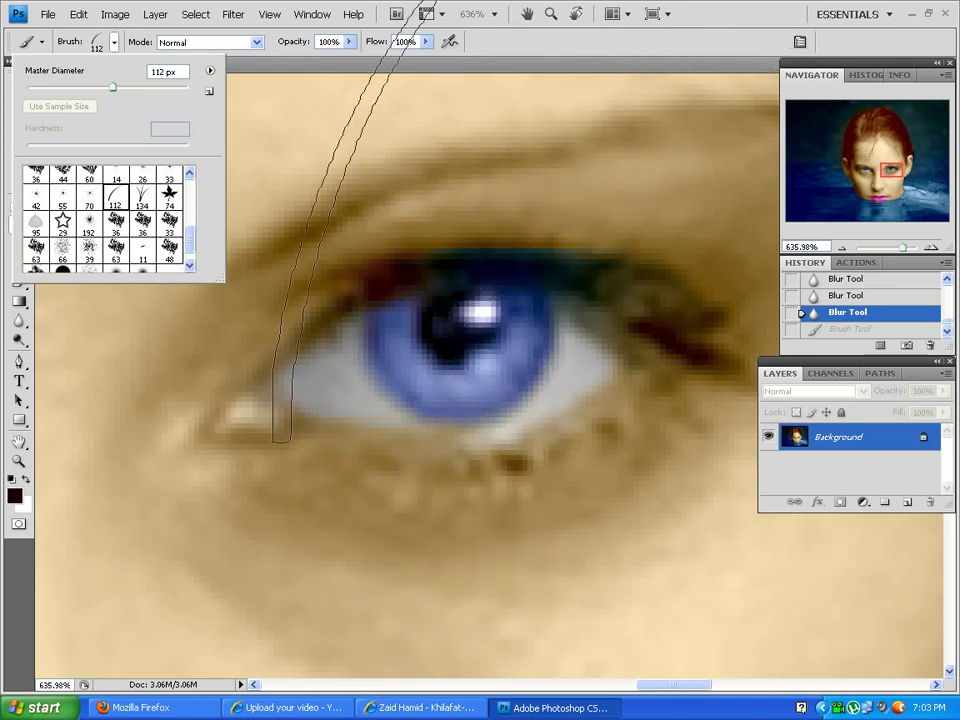
{"action": "left_click", "coordinate": [588, 67]}
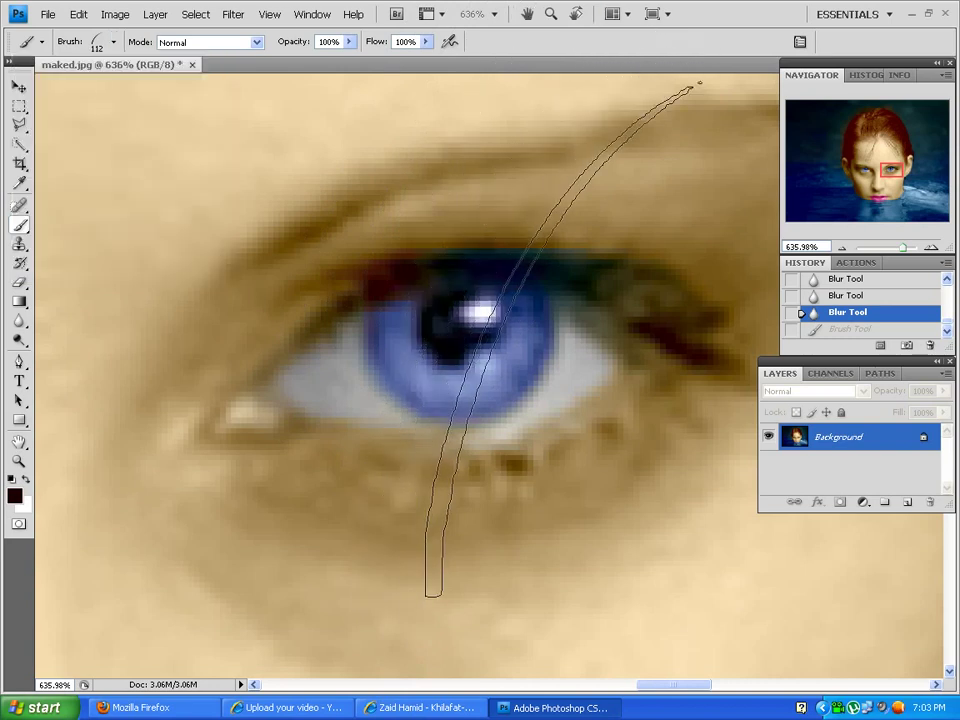
Step: Reduce the curved-blade brush to 8 px and paint lashes along the upper lid of the eye on the image's right side
{"action": "key", "text": "bracketleft"}
{"action": "key", "text": "bracketleft"}
{"action": "key", "text": "bracketleft"}
{"action": "key", "text": "bracketleft"}
{"action": "key", "text": "bracketleft"}
{"action": "key", "text": "bracketleft"}
{"action": "key", "text": "bracketleft"}
{"action": "key", "text": "bracketleft"}
{"action": "key", "text": "bracketleft"}
{"action": "key", "text": "bracketleft"}
{"action": "key", "text": "bracketleft"}
{"action": "key", "text": "bracketleft"}
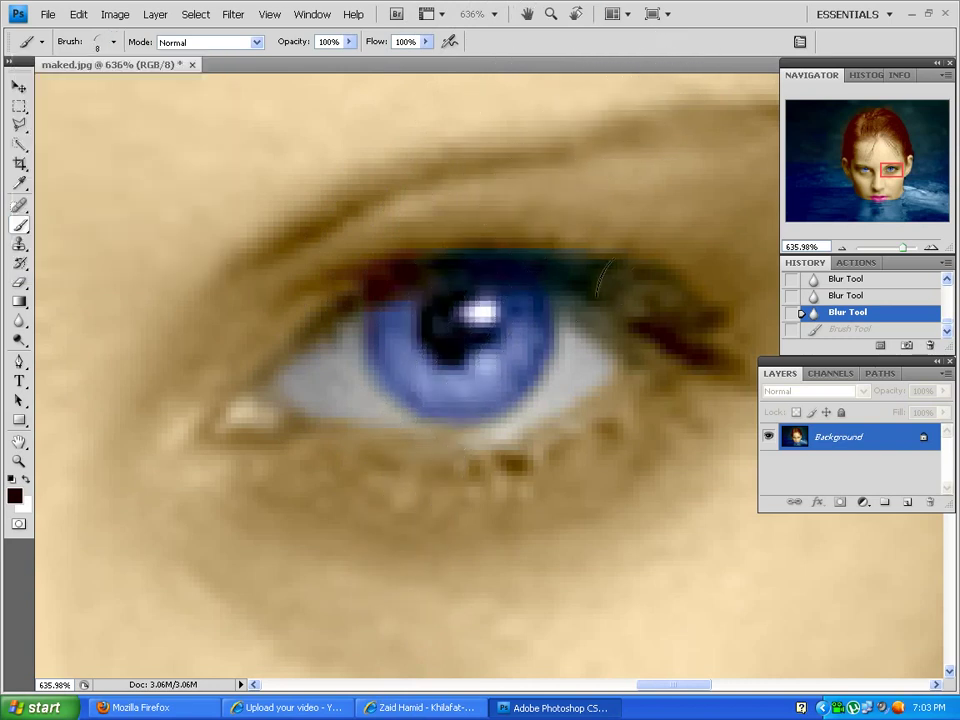
{"action": "mouse_move", "coordinate": [578, 265]}
{"action": "left_mouse_down"}
{"action": "mouse_move", "coordinate": [667, 300]}
{"action": "mouse_move", "coordinate": [548, 260]}
{"action": "mouse_move", "coordinate": [452, 262]}
{"action": "mouse_move", "coordinate": [575, 256]}
{"action": "mouse_move", "coordinate": [710, 332]}
{"action": "mouse_move", "coordinate": [666, 284]}
{"action": "mouse_move", "coordinate": [560, 253]}
{"action": "mouse_move", "coordinate": [449, 251]}
{"action": "mouse_move", "coordinate": [385, 262]}
{"action": "mouse_move", "coordinate": [480, 253]}
{"action": "mouse_move", "coordinate": [403, 272]}
{"action": "mouse_move", "coordinate": [337, 308]}
{"action": "mouse_move", "coordinate": [423, 246]}
{"action": "mouse_move", "coordinate": [699, 322]}
{"action": "mouse_move", "coordinate": [677, 305]}
{"action": "mouse_move", "coordinate": [723, 340]}
{"action": "mouse_move", "coordinate": [680, 338]}
{"action": "left_mouse_up"}
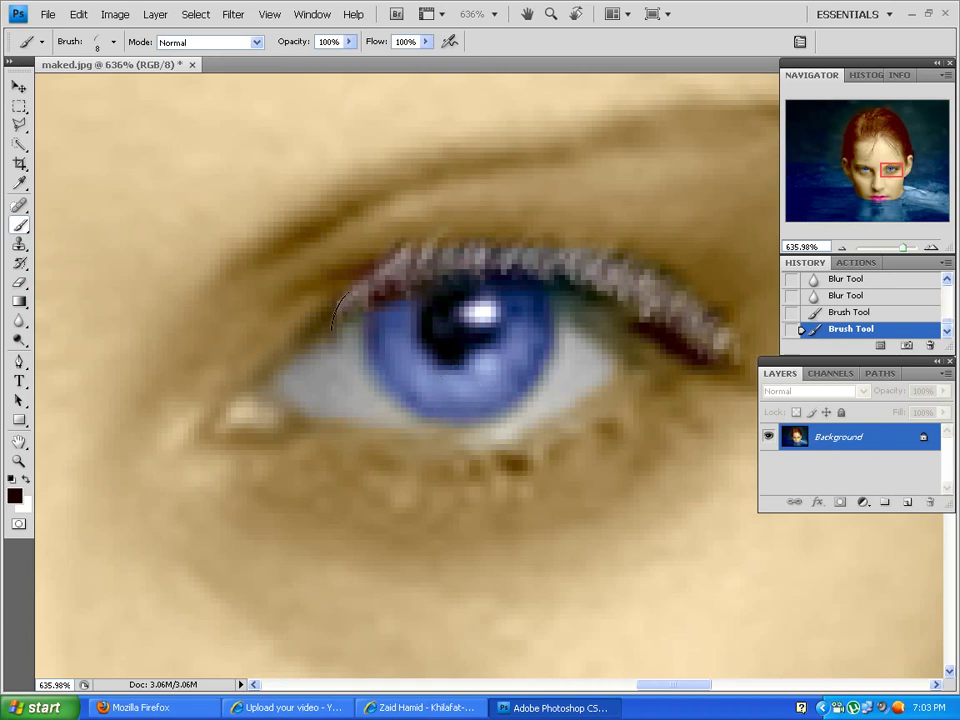
{"action": "left_click_drag", "start_coordinate": [326, 307], "coordinate": [310, 335]}
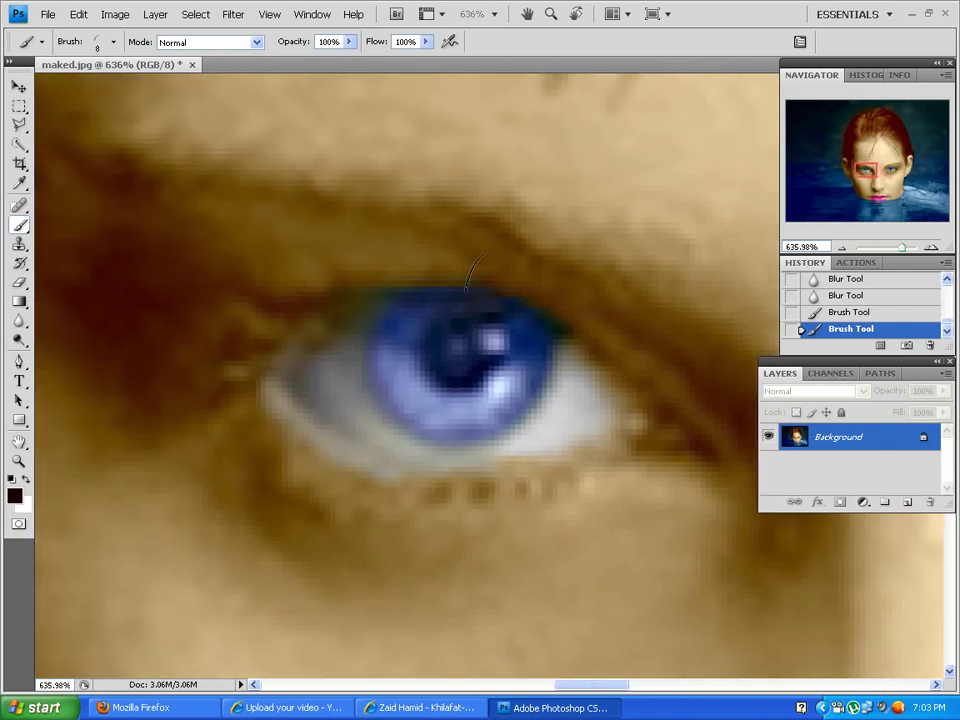
Step: Try painting upper lashes with the 8 px blade brush on the eye on the image's left side, and undo the strokes
{"action": "mouse_move", "coordinate": [485, 262]}
{"action": "left_mouse_down"}
{"action": "mouse_move", "coordinate": [418, 267]}
{"action": "mouse_move", "coordinate": [350, 288]}
{"action": "mouse_move", "coordinate": [257, 379]}
{"action": "mouse_move", "coordinate": [252, 357]}
{"action": "mouse_move", "coordinate": [240, 358]}
{"action": "mouse_move", "coordinate": [355, 273]}
{"action": "mouse_move", "coordinate": [322, 286]}
{"action": "mouse_move", "coordinate": [277, 316]}
{"action": "mouse_move", "coordinate": [222, 376]}
{"action": "mouse_move", "coordinate": [388, 263]}
{"action": "mouse_move", "coordinate": [479, 255]}
{"action": "mouse_move", "coordinate": [537, 279]}
{"action": "mouse_move", "coordinate": [650, 392]}
{"action": "left_mouse_up"}
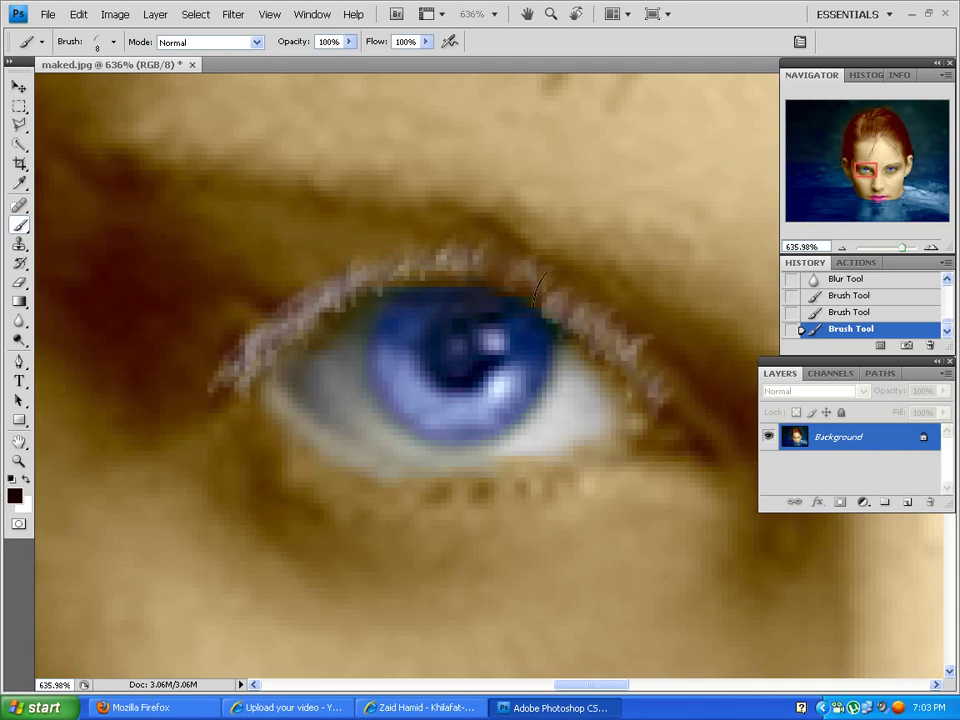
{"action": "left_click_drag", "start_coordinate": [485, 265], "coordinate": [680, 355]}
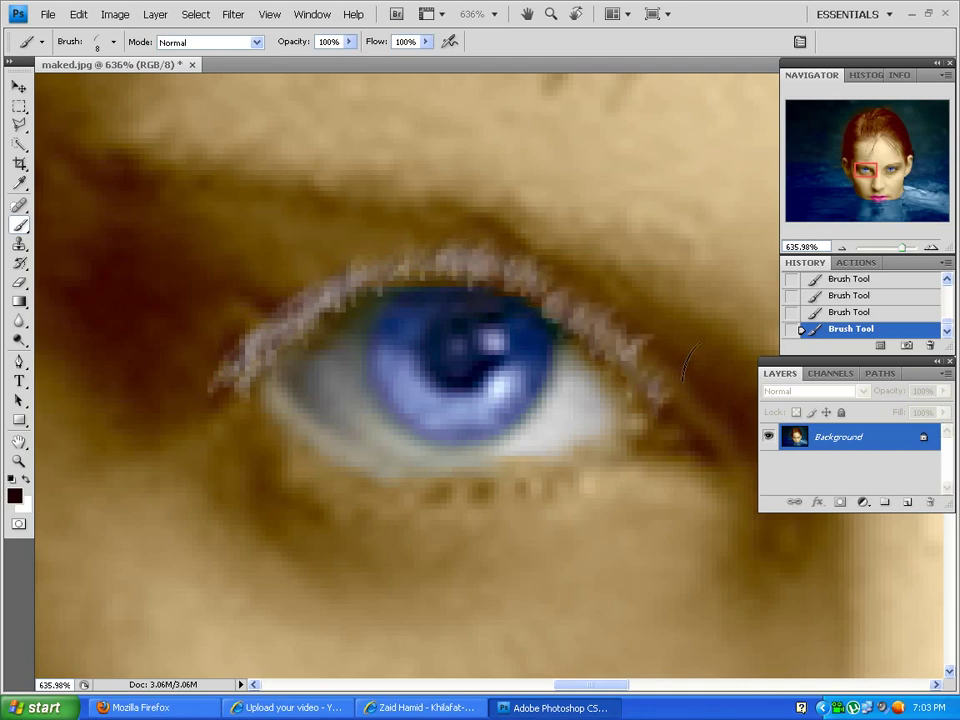
{"action": "mouse_move", "coordinate": [903, 252]}
{"action": "left_mouse_down"}
{"action": "mouse_move", "coordinate": [893, 252]}
{"action": "mouse_move", "coordinate": [900, 248]}
{"action": "left_mouse_up"}
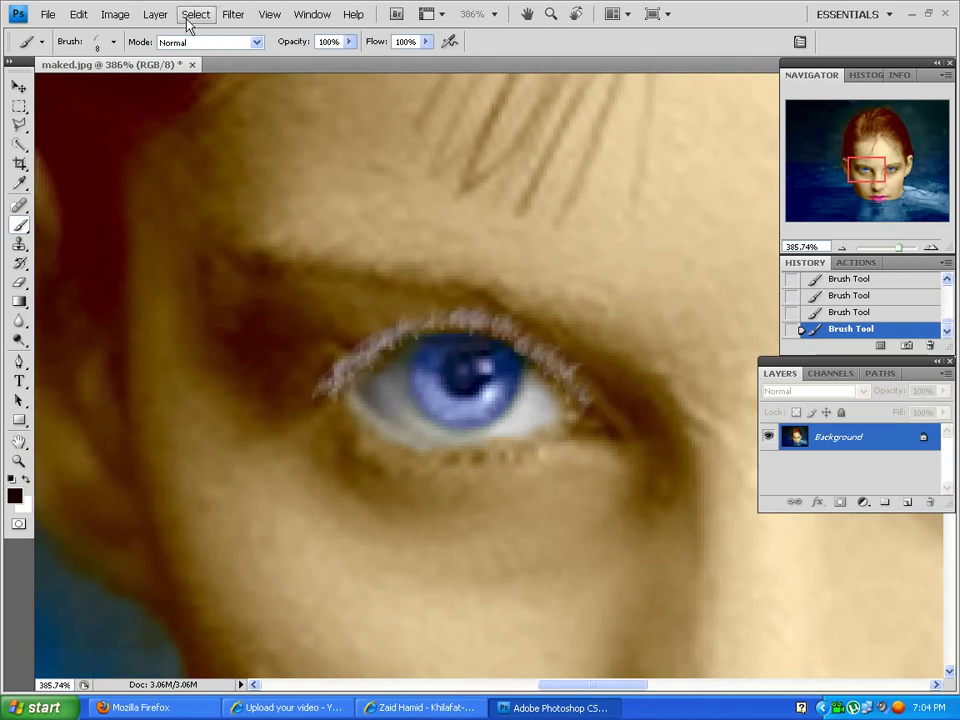
{"action": "left_click", "coordinate": [78, 14]}
{"action": "left_click", "coordinate": [86, 61]}
{"action": "left_click", "coordinate": [78, 15]}
{"action": "left_click", "coordinate": [88, 62]}
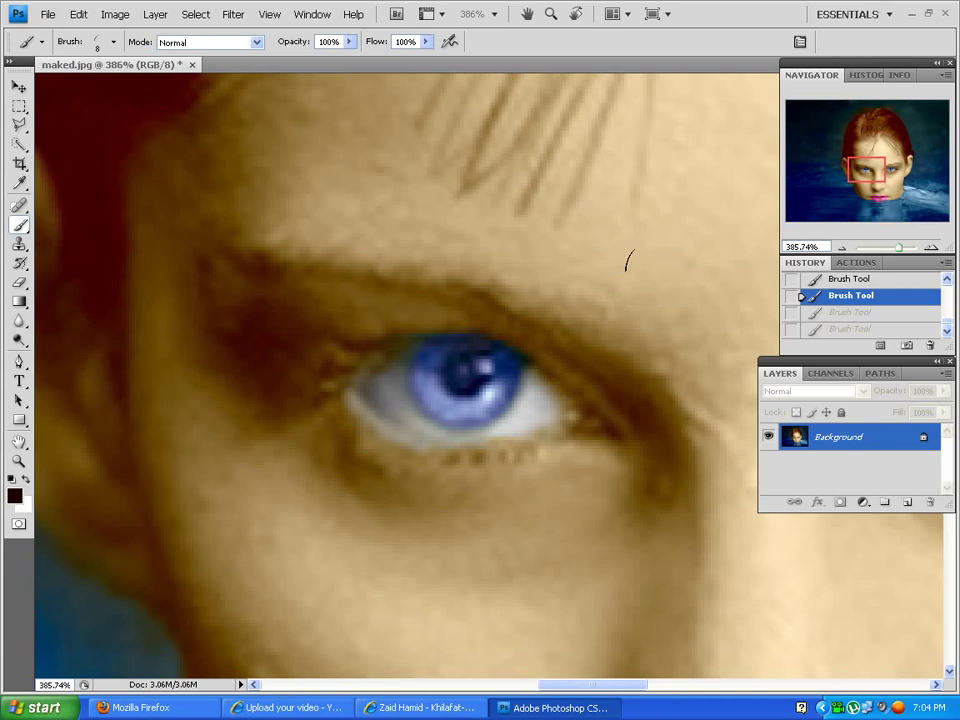
Step: Thicken the upper lashes of the eye on the image's right side and extend them toward its inner corner
{"action": "mouse_move", "coordinate": [652, 247]}
{"action": "left_mouse_down"}
{"action": "mouse_move", "coordinate": [591, 216]}
{"action": "mouse_move", "coordinate": [347, 225]}
{"action": "left_mouse_up"}
{"action": "left_click_drag", "start_coordinate": [466, 208], "coordinate": [322, 215]}
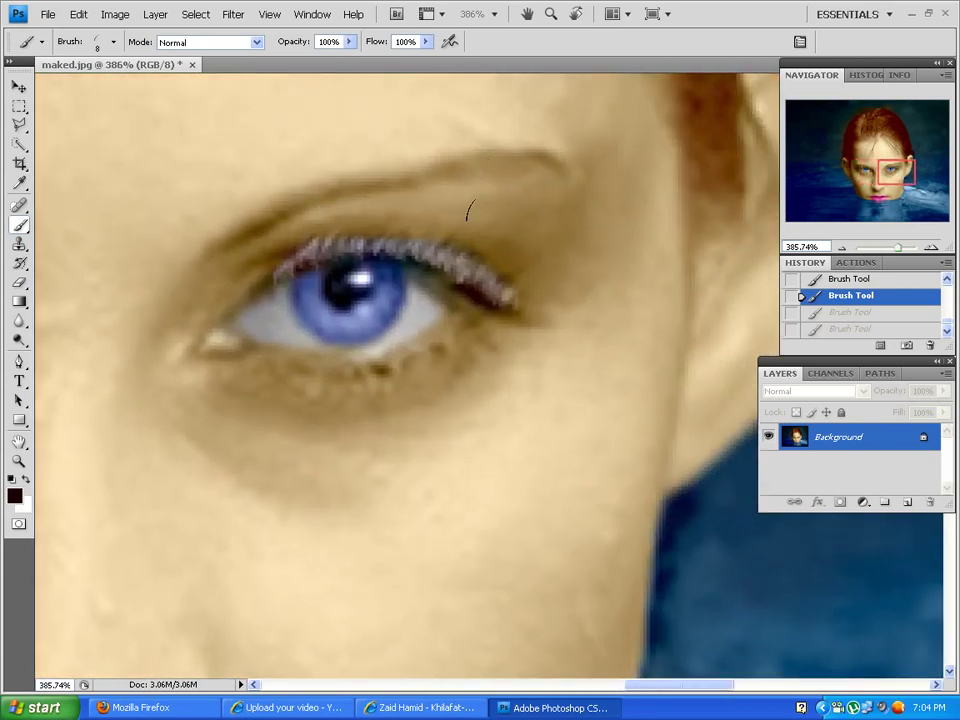
{"action": "key", "text": "ctrl+shift+z"}
{"action": "key", "text": "ctrl+shift+z"}
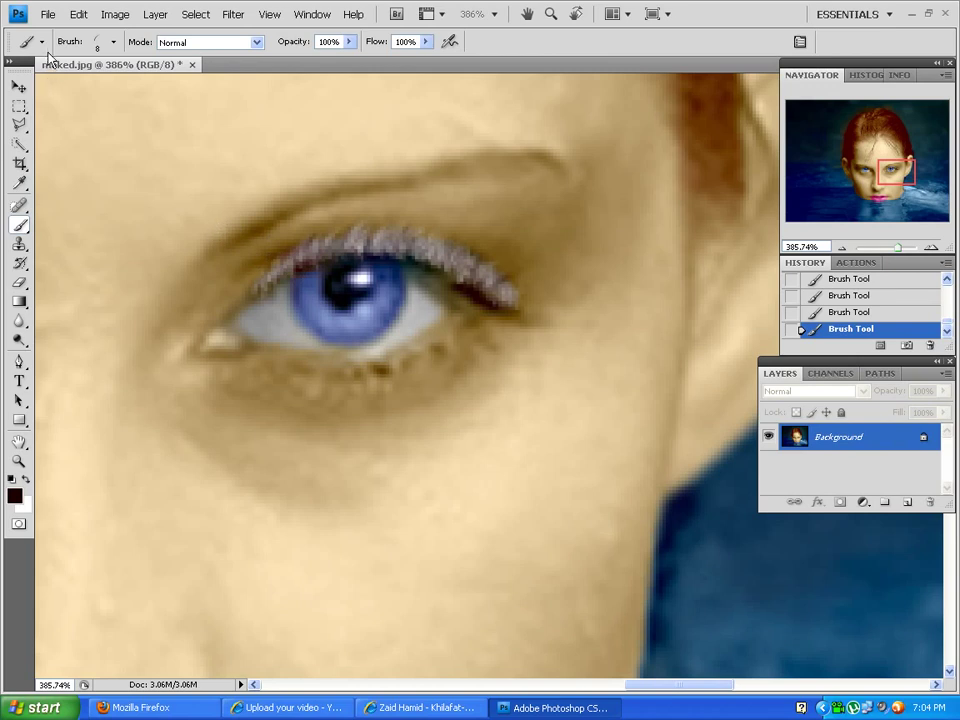
Step: Choose the three-blade grass brush tip of 134 px and reduce it to 10 px
{"action": "left_click", "coordinate": [113, 43]}
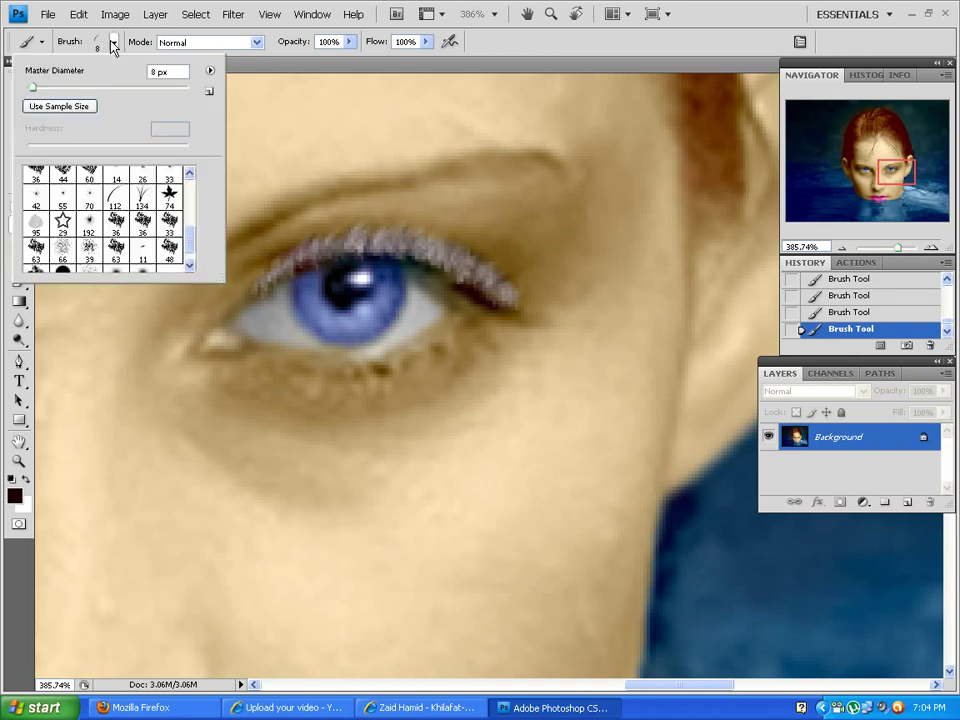
{"action": "left_click", "coordinate": [142, 195]}
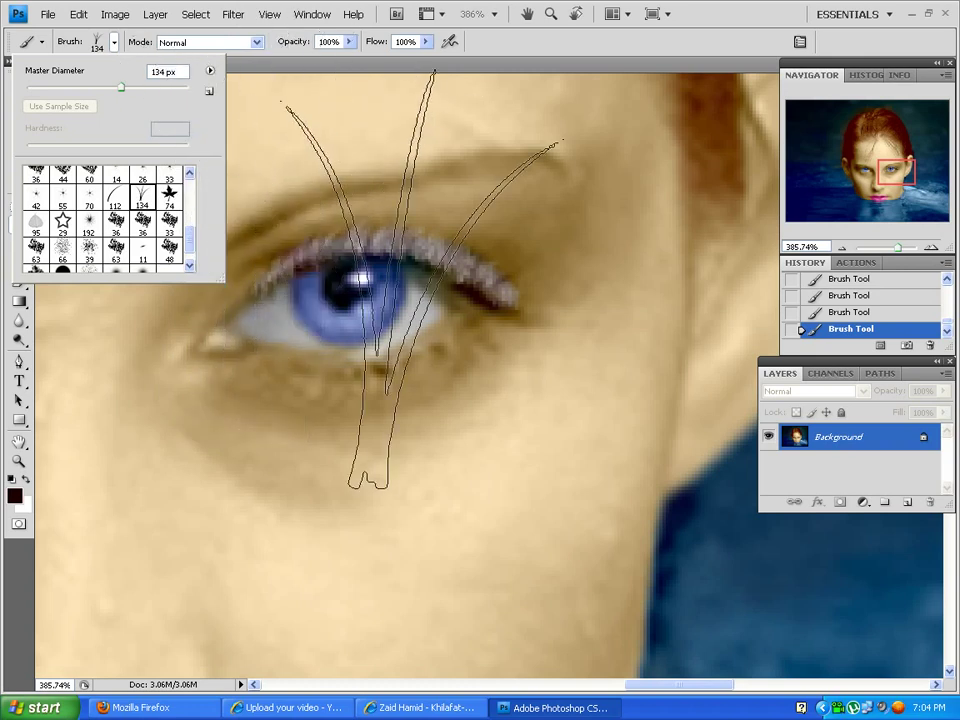
{"action": "key", "text": "Escape"}
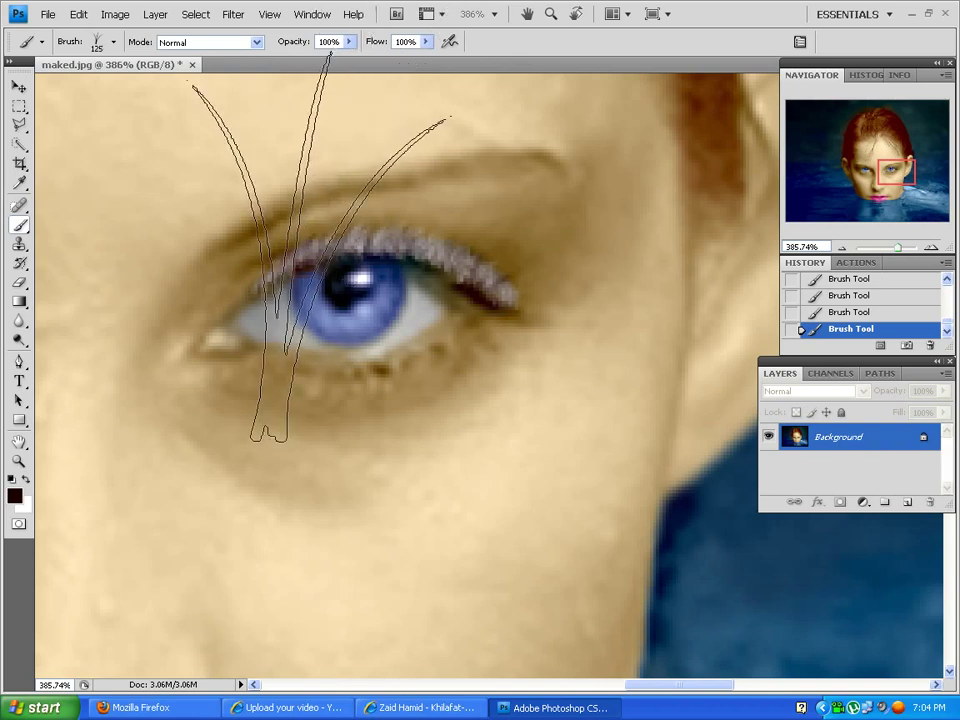
{"action": "key", "text": "bracketleft"}
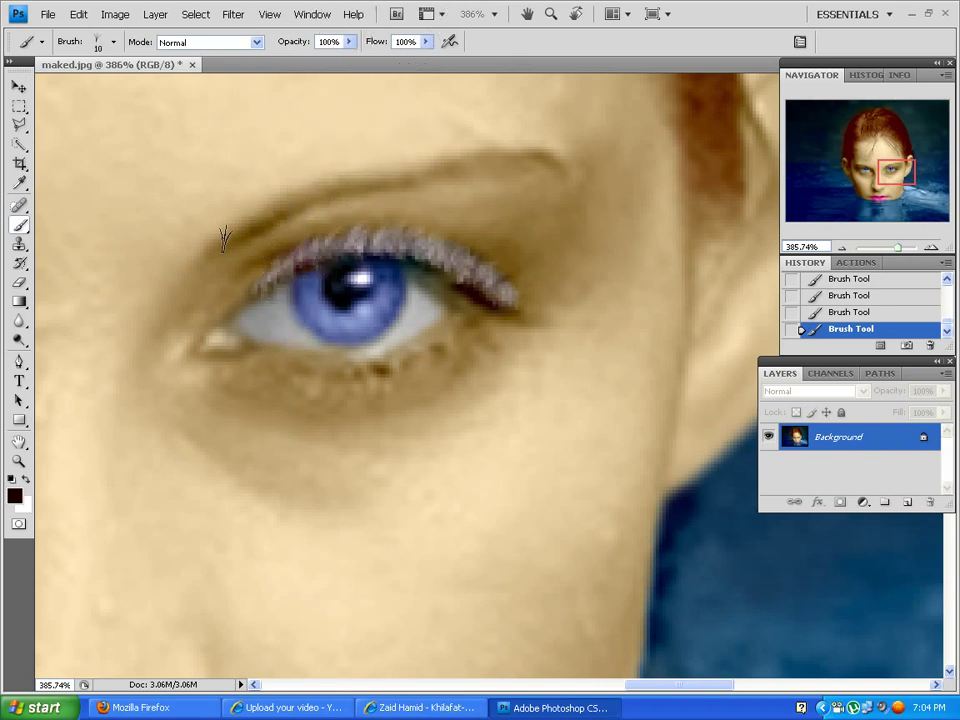
Step: Try painting three-blade lashes over the upper lid of the eye on the image's left side, and undo the stroke
{"action": "left_click_drag", "start_coordinate": [169, 180], "coordinate": [484, 263]}
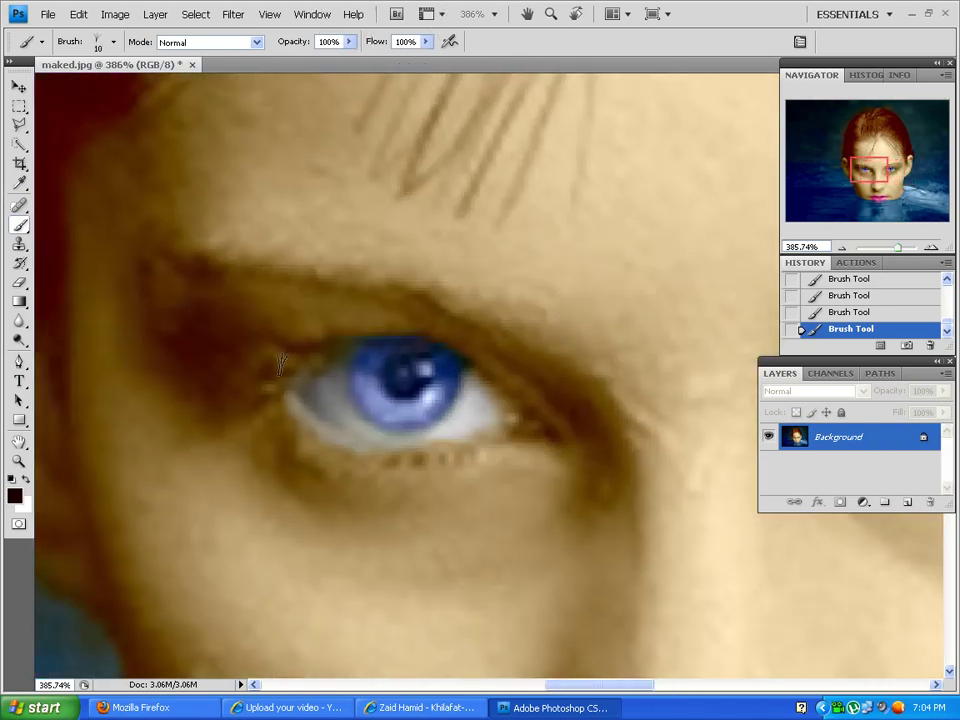
{"action": "left_click_drag", "start_coordinate": [282, 355], "coordinate": [377, 337]}
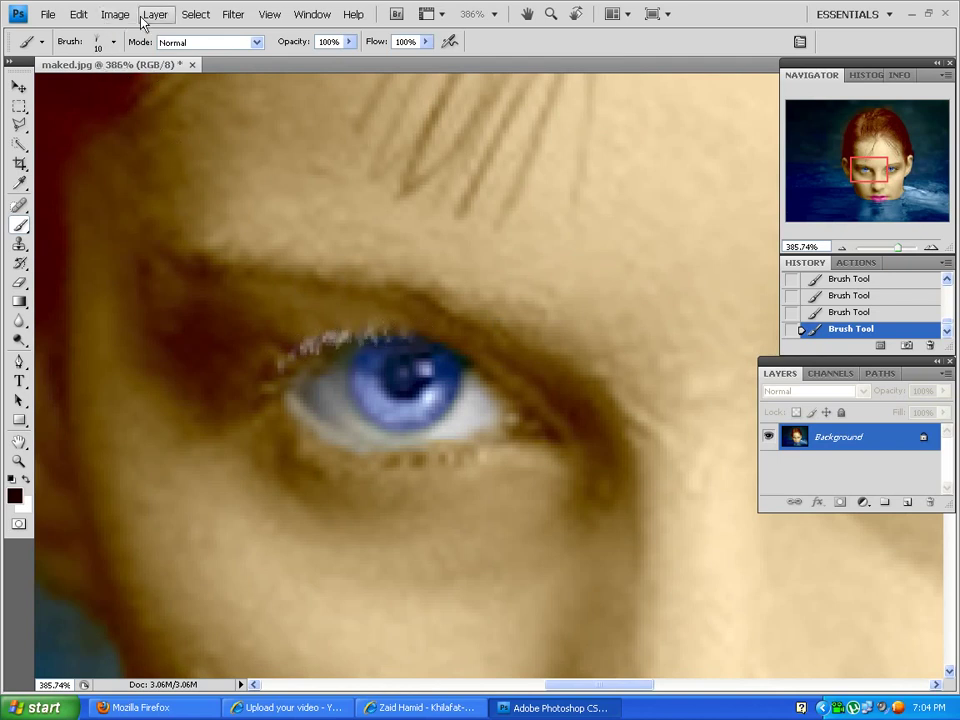
{"action": "left_click", "coordinate": [79, 15]}
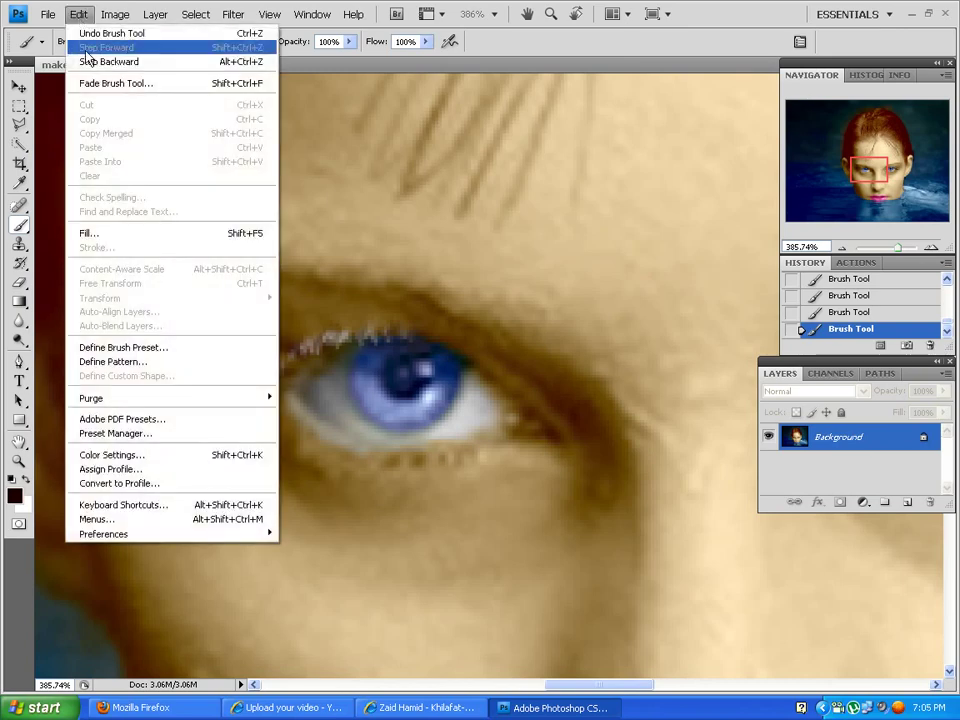
{"action": "left_click", "coordinate": [110, 62]}
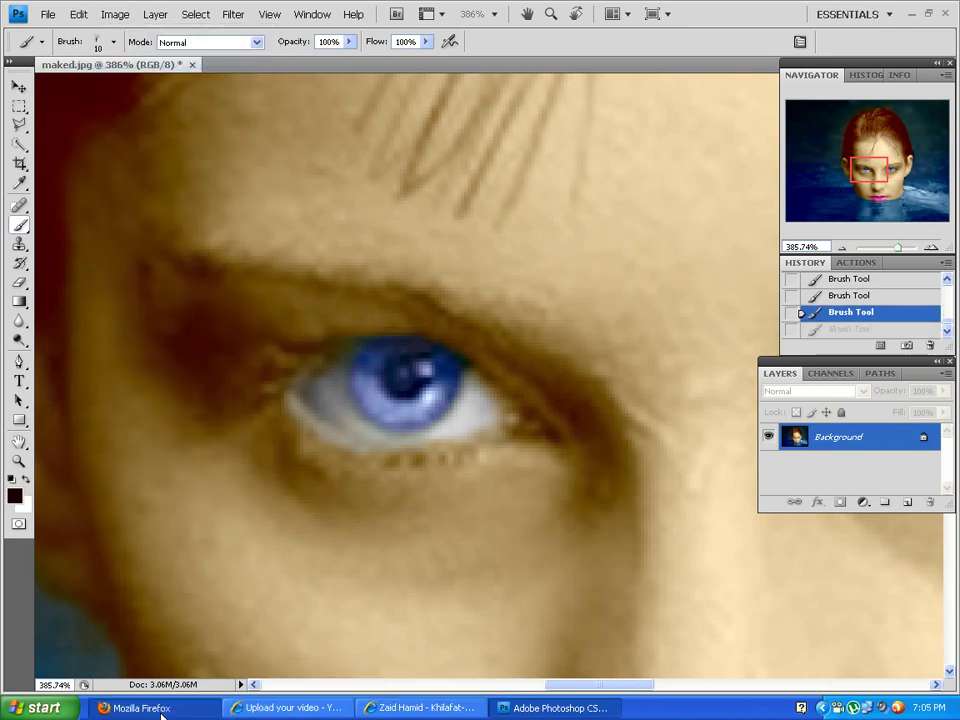
Step: Switch to Firefox to pay Booth A's receipt by cash in the call shop billing page, and return to Photoshop
{"action": "left_click", "coordinate": [150, 708]}
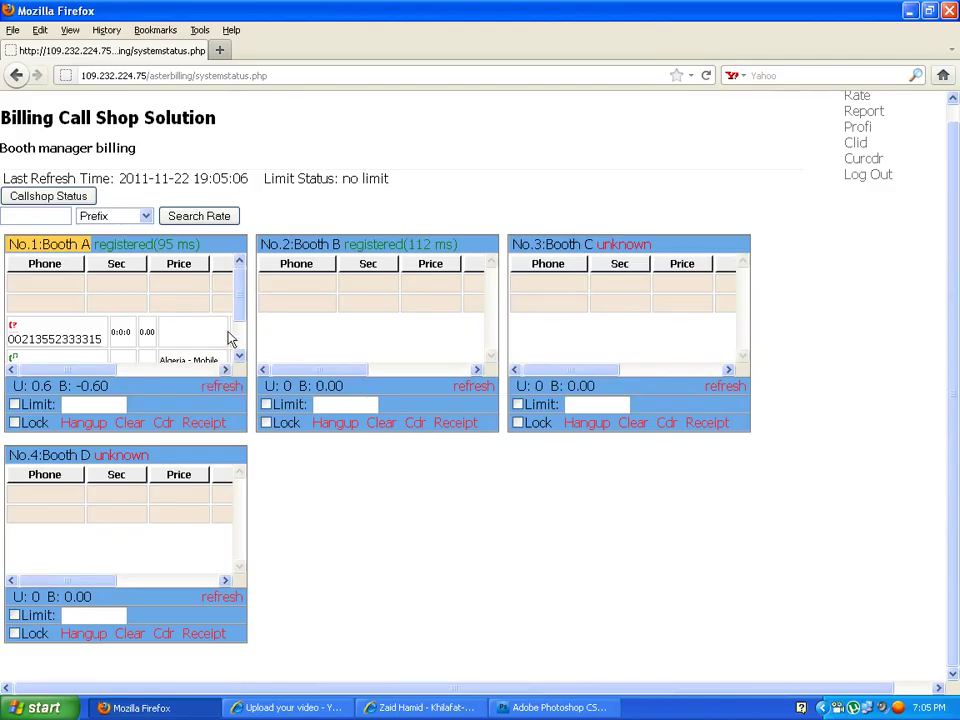
{"action": "left_click", "coordinate": [199, 425]}
{"action": "left_click", "coordinate": [252, 167]}
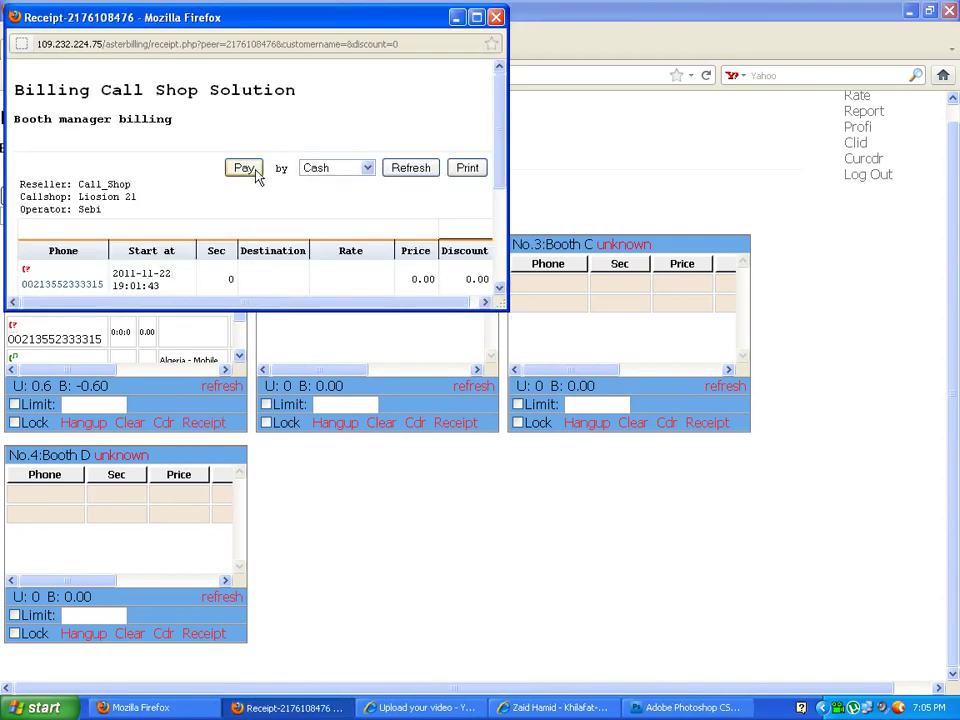
{"action": "left_click", "coordinate": [446, 340]}
{"action": "left_click", "coordinate": [541, 347]}
{"action": "left_click", "coordinate": [909, 10]}
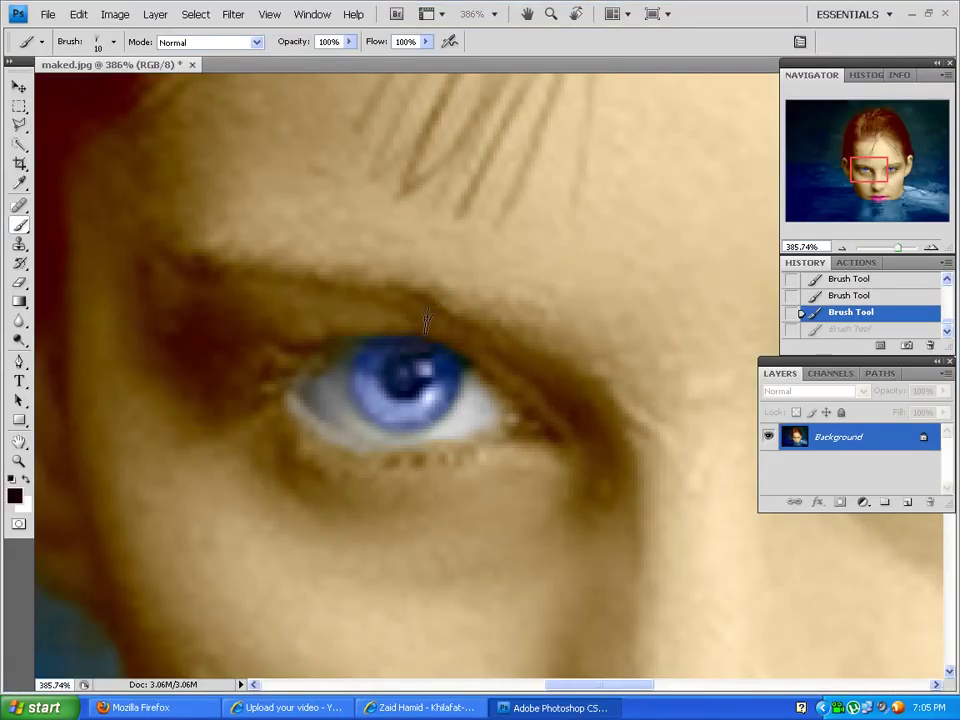
Step: Paint 10 px three-blade lashes from above the iris to the outer corner of the eye on the image's left side
{"action": "mouse_move", "coordinate": [367, 318]}
{"action": "left_mouse_down"}
{"action": "mouse_move", "coordinate": [415, 325]}
{"action": "mouse_move", "coordinate": [317, 333]}
{"action": "mouse_move", "coordinate": [261, 379]}
{"action": "mouse_move", "coordinate": [282, 345]}
{"action": "left_mouse_up"}
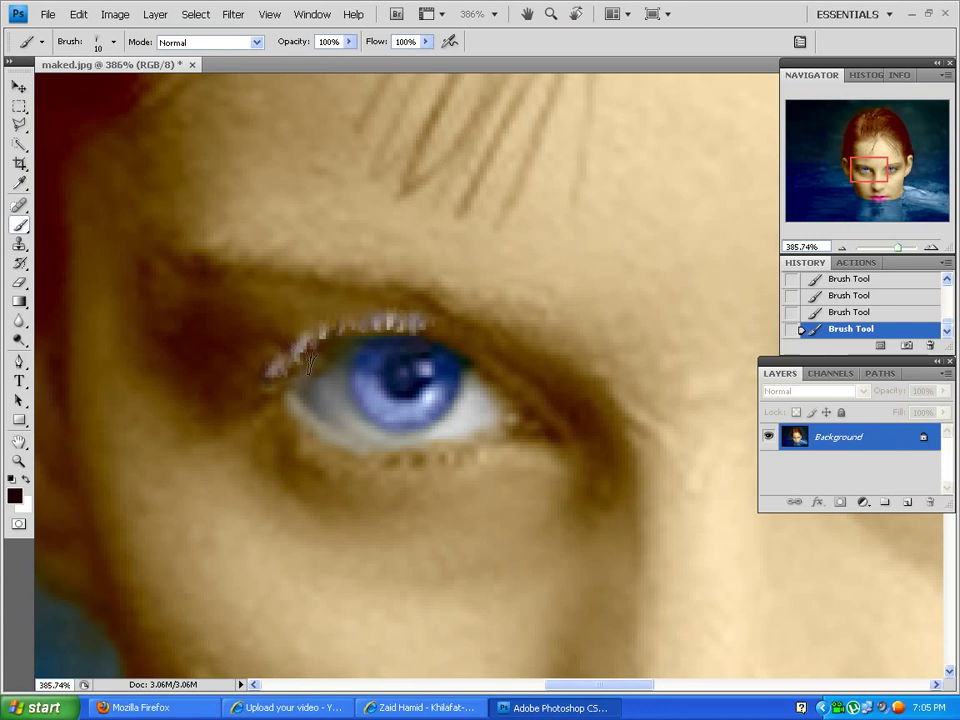
{"action": "mouse_move", "coordinate": [352, 313]}
{"action": "left_mouse_down"}
{"action": "mouse_move", "coordinate": [384, 312]}
{"action": "mouse_move", "coordinate": [350, 315]}
{"action": "left_mouse_up"}
{"action": "mouse_move", "coordinate": [285, 352]}
{"action": "left_mouse_down"}
{"action": "mouse_move", "coordinate": [256, 385]}
{"action": "mouse_move", "coordinate": [320, 315]}
{"action": "mouse_move", "coordinate": [355, 313]}
{"action": "left_mouse_up"}
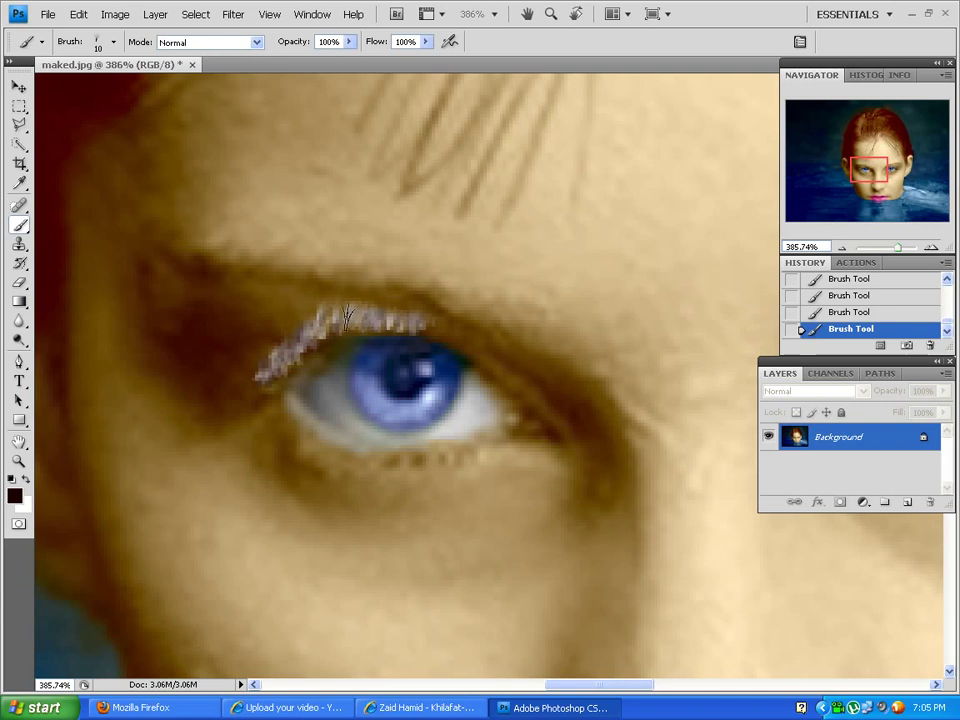
{"action": "mouse_move", "coordinate": [276, 355]}
{"action": "left_mouse_down"}
{"action": "mouse_move", "coordinate": [245, 366]}
{"action": "mouse_move", "coordinate": [318, 314]}
{"action": "mouse_move", "coordinate": [244, 377]}
{"action": "left_mouse_up"}
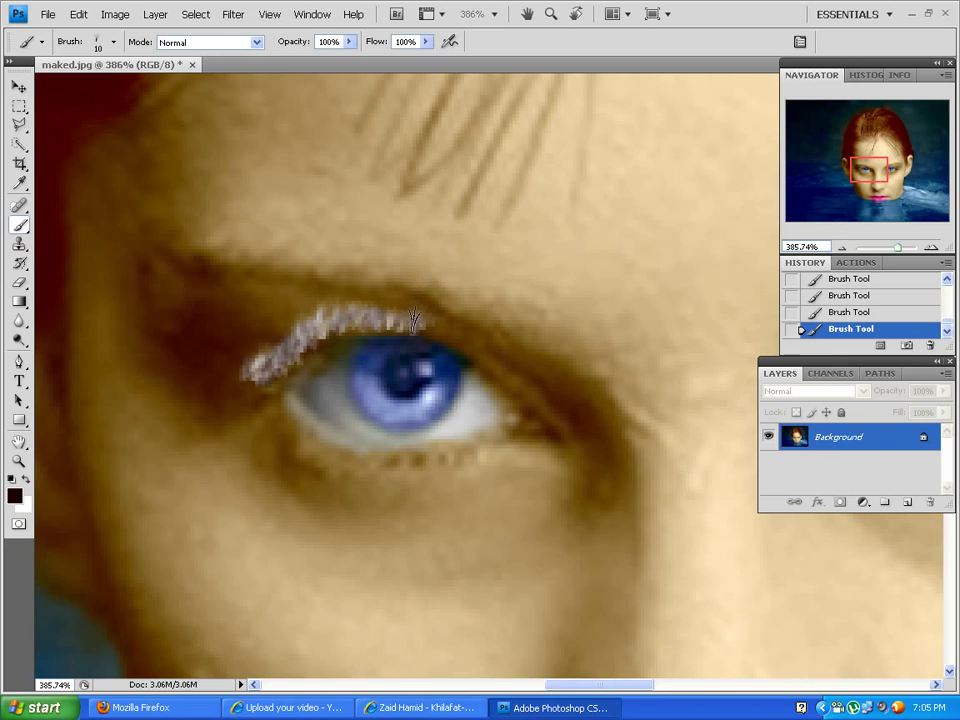
Step: Reduce the three-blade brush to 6 px and continue the upper lashes down to the eye's inner corner
{"action": "key", "text": "bracketleft"}
{"action": "key", "text": "bracketleft"}
{"action": "mouse_move", "coordinate": [428, 326]}
{"action": "left_mouse_down"}
{"action": "mouse_move", "coordinate": [504, 371]}
{"action": "mouse_move", "coordinate": [539, 412]}
{"action": "mouse_move", "coordinate": [443, 331]}
{"action": "left_mouse_up"}
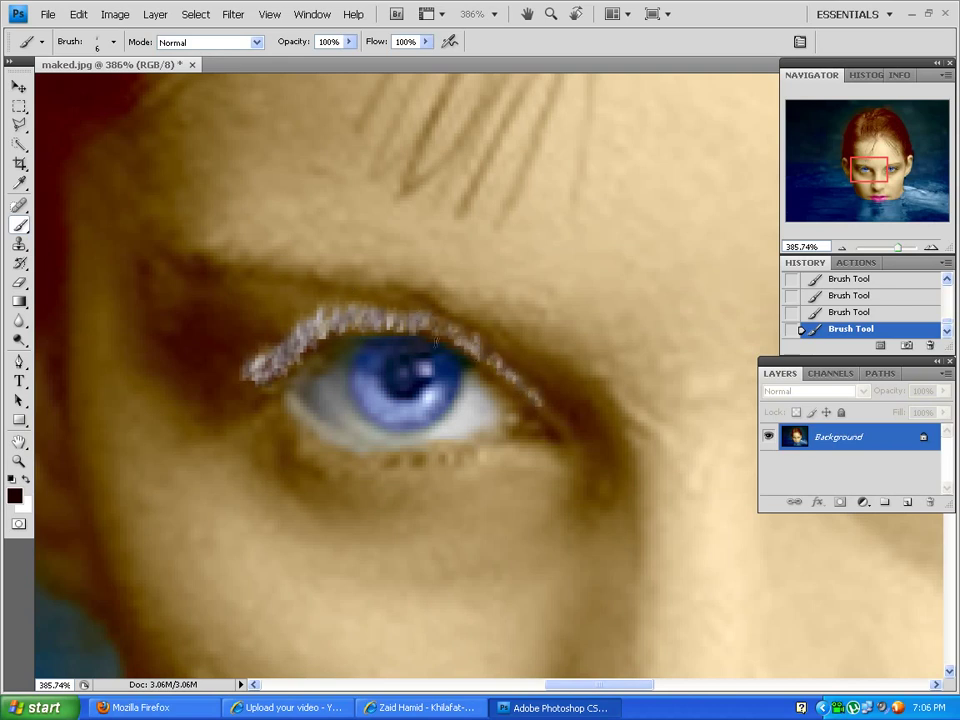
Step: Choose the 9 px hard round brush with 100% hardness and reduce it to 1 px
{"action": "left_click", "coordinate": [114, 43]}
{"action": "scroll", "coordinate": [87, 213], "scroll_direction": "up", "scroll_amount": 7}
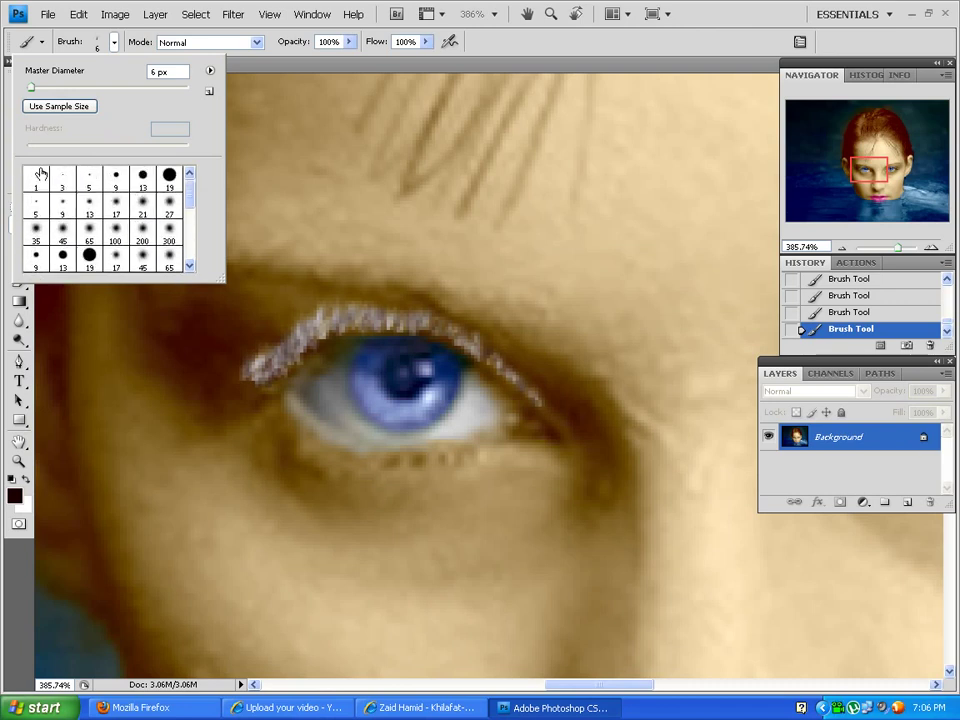
{"action": "left_click", "coordinate": [116, 177]}
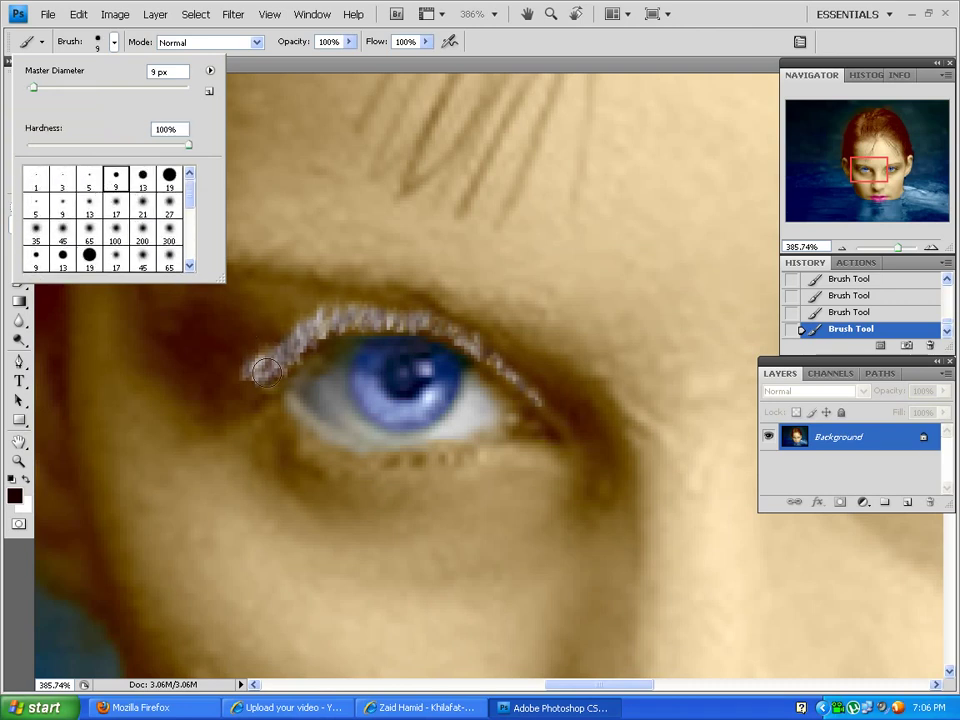
{"action": "left_click", "coordinate": [454, 66]}
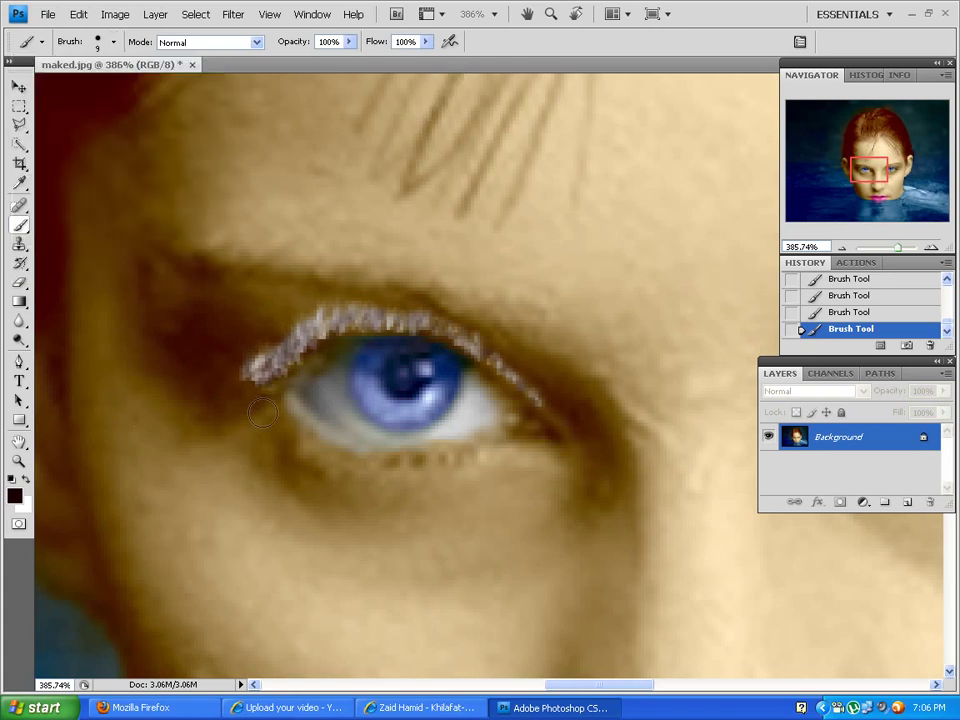
{"action": "key", "text": "bracketleft"}
{"action": "key", "text": "bracketleft"}
{"action": "key", "text": "bracketleft"}
{"action": "key", "text": "bracketleft"}
{"action": "key", "text": "bracketleft"}
{"action": "key", "text": "bracketleft"}
Step: Draw short 1 px lashes along the whole lower lid of the eye on the image's left side
{"action": "mouse_move", "coordinate": [283, 398]}
{"action": "left_mouse_down"}
{"action": "mouse_move", "coordinate": [252, 405]}
{"action": "mouse_move", "coordinate": [280, 398]}
{"action": "mouse_move", "coordinate": [268, 408]}
{"action": "mouse_move", "coordinate": [287, 405]}
{"action": "mouse_move", "coordinate": [299, 438]}
{"action": "mouse_move", "coordinate": [310, 430]}
{"action": "mouse_move", "coordinate": [300, 444]}
{"action": "mouse_move", "coordinate": [322, 430]}
{"action": "mouse_move", "coordinate": [330, 459]}
{"action": "left_mouse_up"}
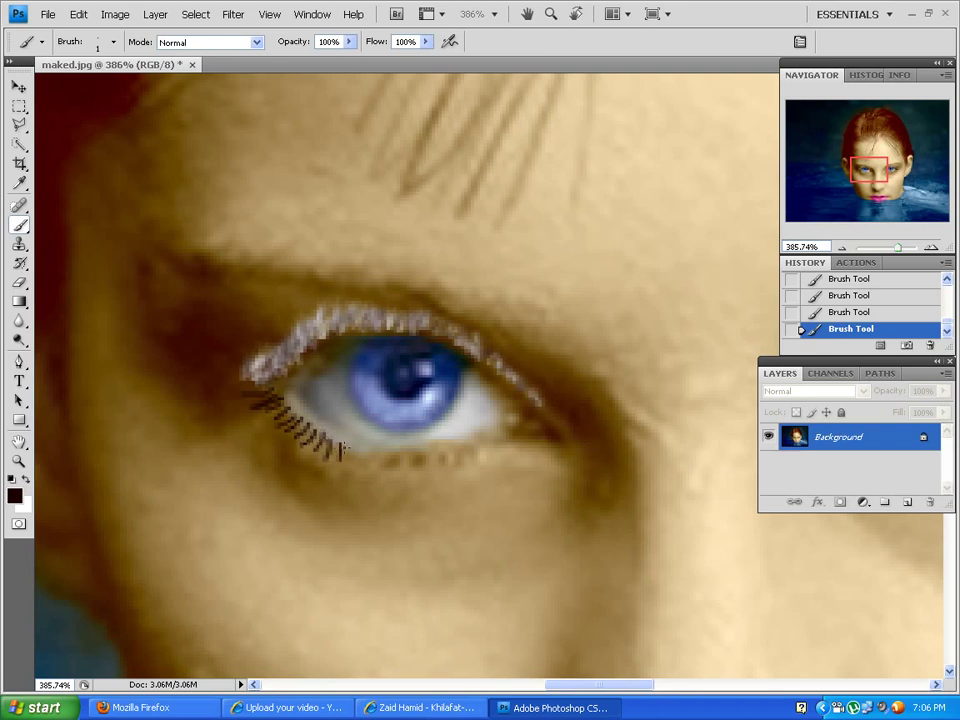
{"action": "mouse_move", "coordinate": [348, 446]}
{"action": "left_mouse_down"}
{"action": "mouse_move", "coordinate": [353, 464]}
{"action": "mouse_move", "coordinate": [386, 467]}
{"action": "left_mouse_up"}
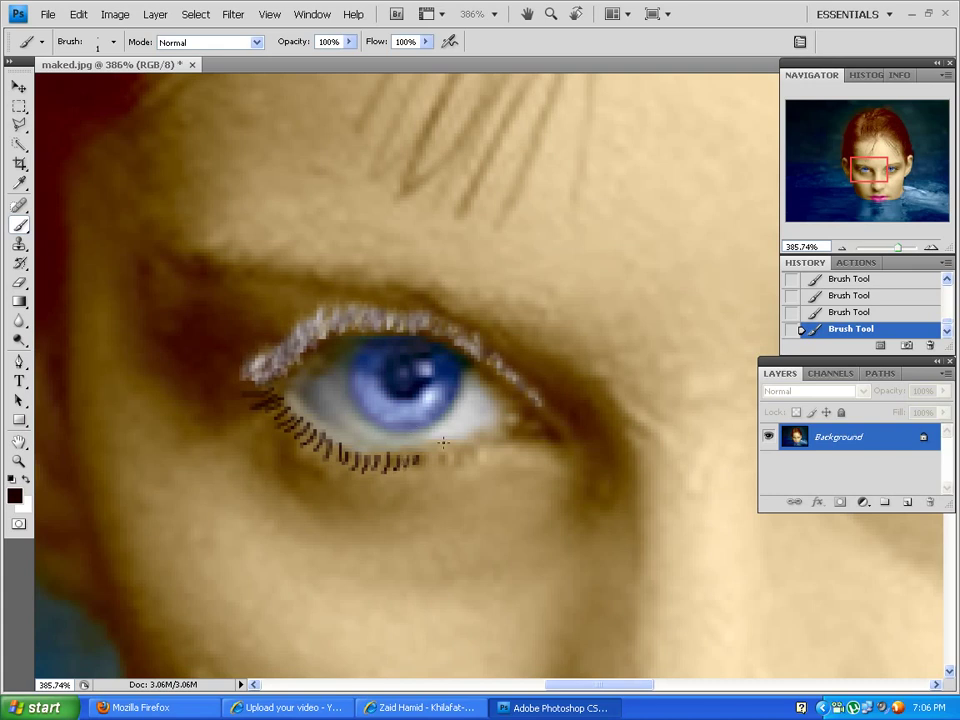
{"action": "left_click_drag", "start_coordinate": [484, 476], "coordinate": [362, 294]}
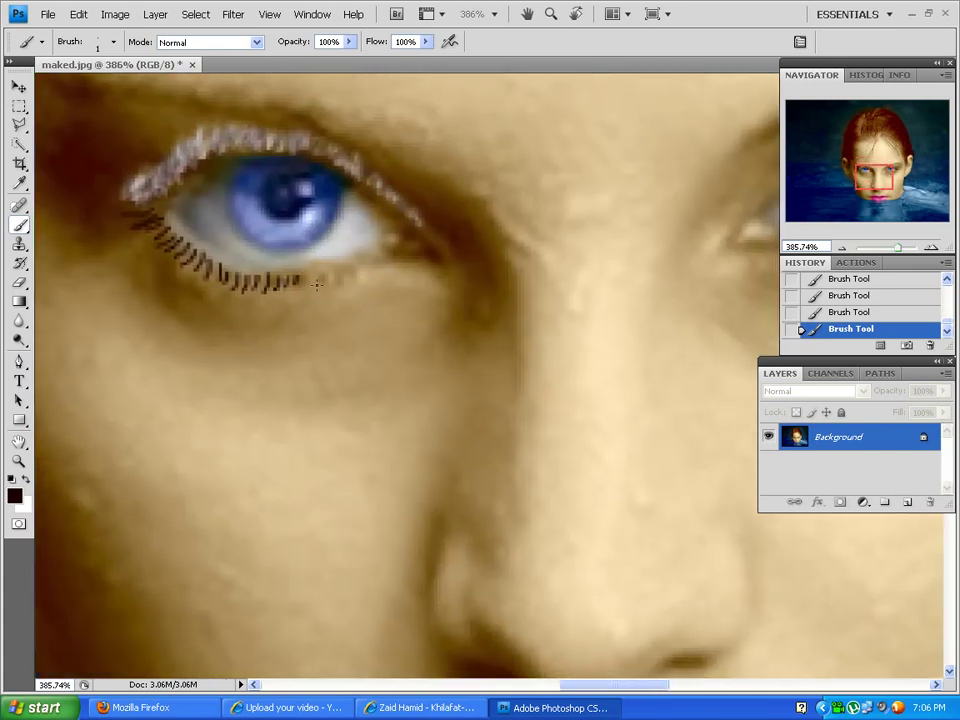
{"action": "left_click_drag", "start_coordinate": [318, 270], "coordinate": [316, 284]}
Step: Set the brush to 3 px with 40% opacity and 44% flow
{"action": "left_click", "coordinate": [113, 42]}
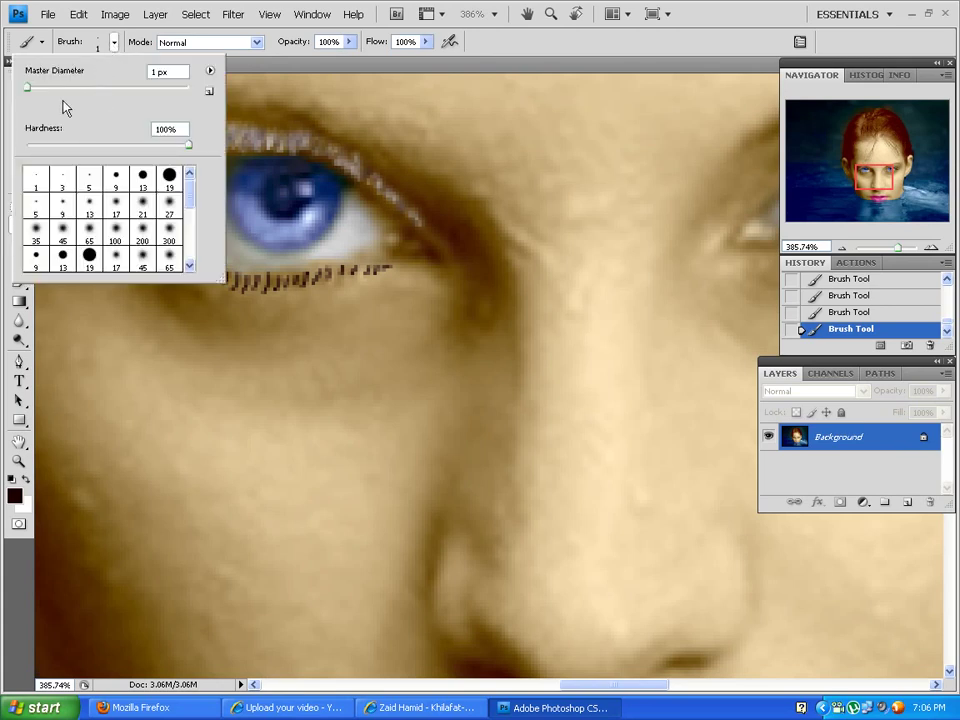
{"action": "left_click_drag", "start_coordinate": [29, 88], "coordinate": [33, 88]}
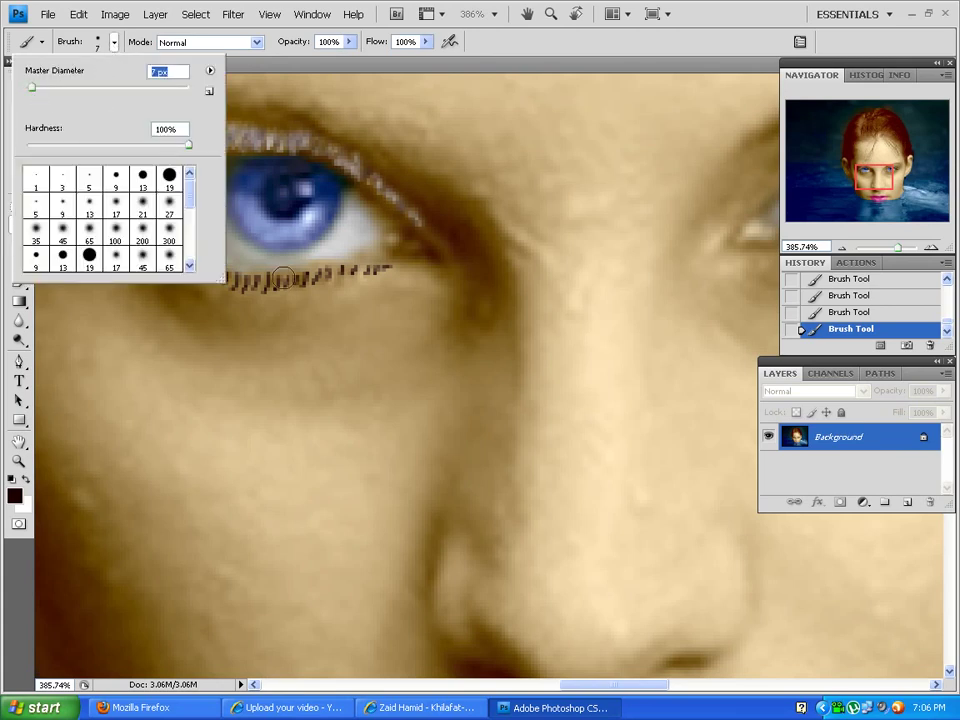
{"action": "type", "text": "6"}
{"action": "key", "text": "Return"}
{"action": "key", "text": "bracketleft"}
{"action": "key", "text": "bracketleft"}
{"action": "key", "text": "bracketleft"}
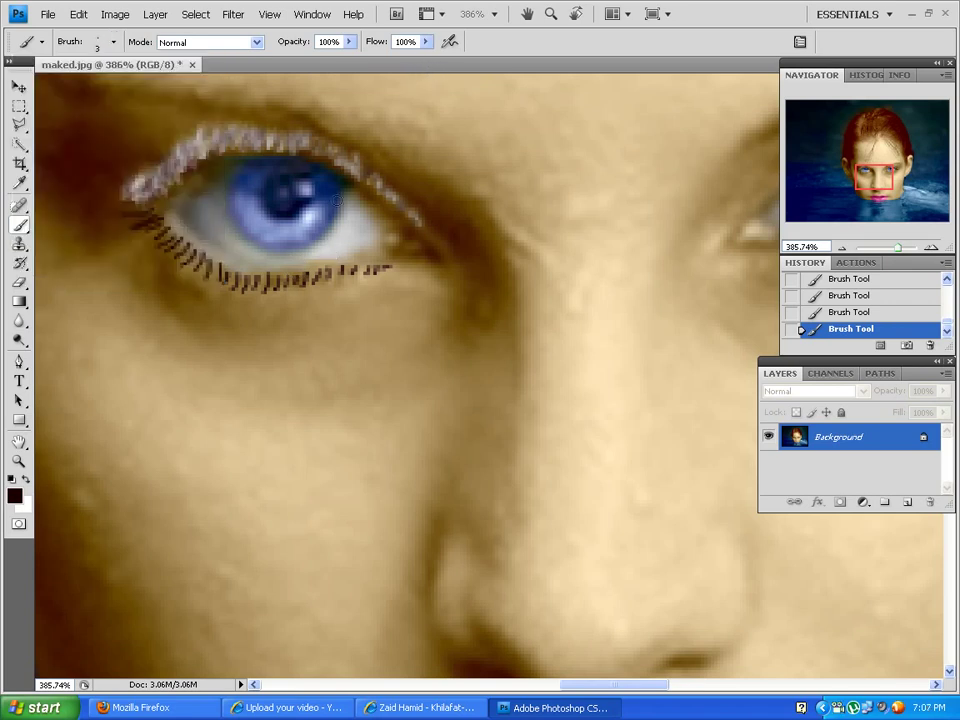
{"action": "left_click", "coordinate": [349, 41]}
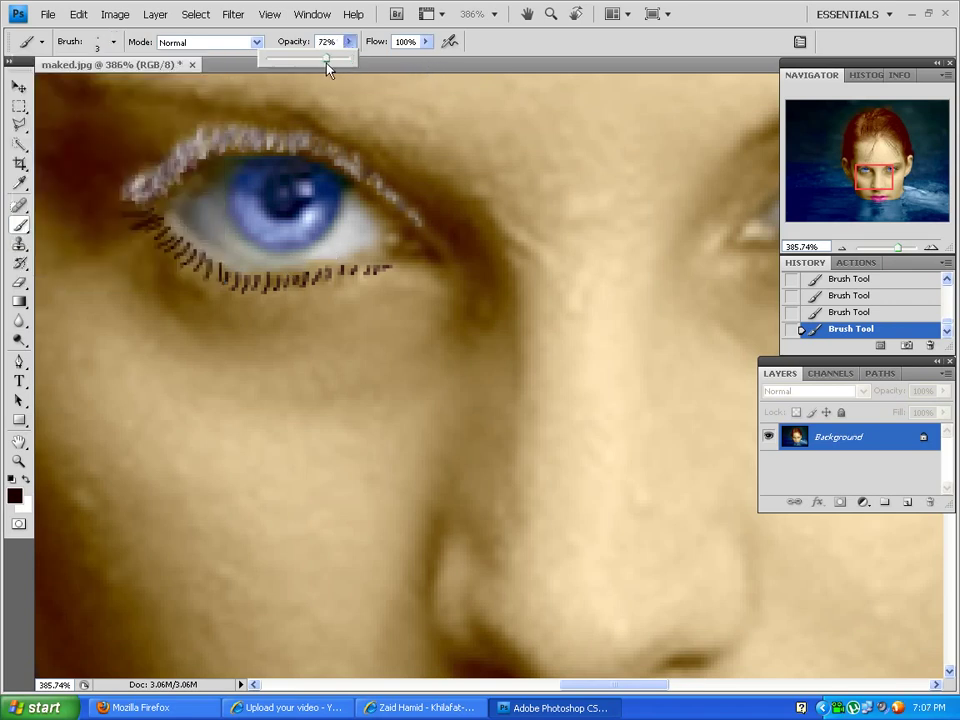
{"action": "left_click_drag", "start_coordinate": [298, 68], "coordinate": [300, 64]}
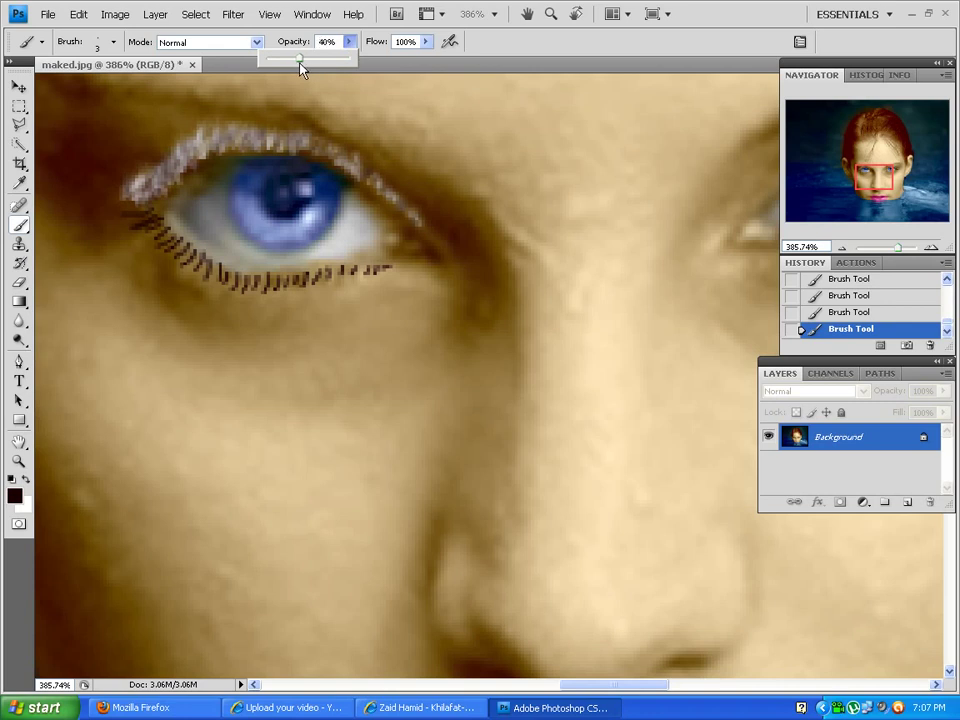
{"action": "left_click", "coordinate": [426, 42]}
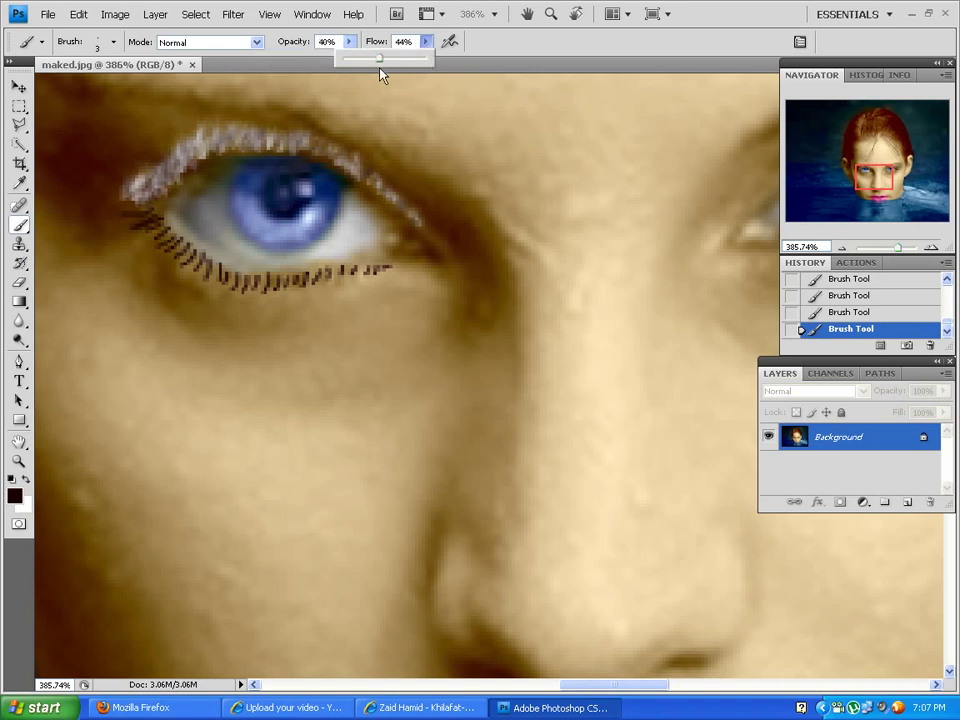
Step: Paint a soft dark lid line above the lower lashes, from inner to outer corner, on the eye at the image's left side
{"action": "left_click", "coordinate": [420, 260]}
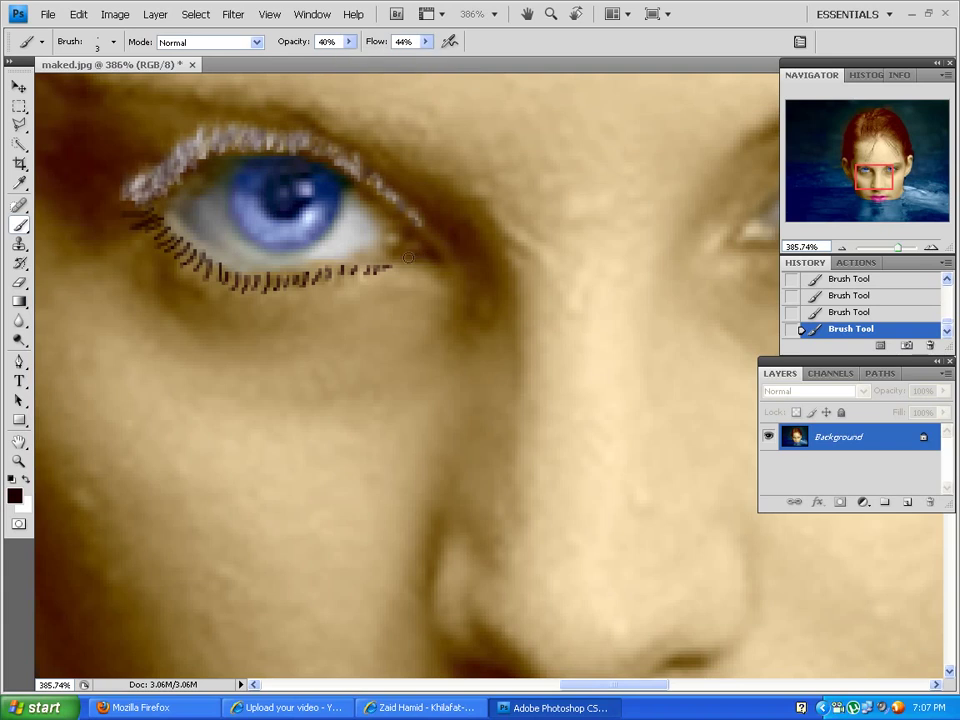
{"action": "mouse_move", "coordinate": [318, 272]}
{"action": "left_mouse_down"}
{"action": "mouse_move", "coordinate": [254, 275]}
{"action": "mouse_move", "coordinate": [200, 257]}
{"action": "left_mouse_up"}
{"action": "mouse_move", "coordinate": [145, 189]}
{"action": "left_mouse_down"}
{"action": "mouse_move", "coordinate": [120, 166]}
{"action": "mouse_move", "coordinate": [150, 192]}
{"action": "left_mouse_up"}
{"action": "mouse_move", "coordinate": [200, 257]}
{"action": "left_mouse_down"}
{"action": "mouse_move", "coordinate": [150, 211]}
{"action": "mouse_move", "coordinate": [259, 278]}
{"action": "mouse_move", "coordinate": [281, 279]}
{"action": "mouse_move", "coordinate": [222, 265]}
{"action": "mouse_move", "coordinate": [276, 273]}
{"action": "mouse_move", "coordinate": [439, 265]}
{"action": "mouse_move", "coordinate": [245, 274]}
{"action": "left_mouse_up"}
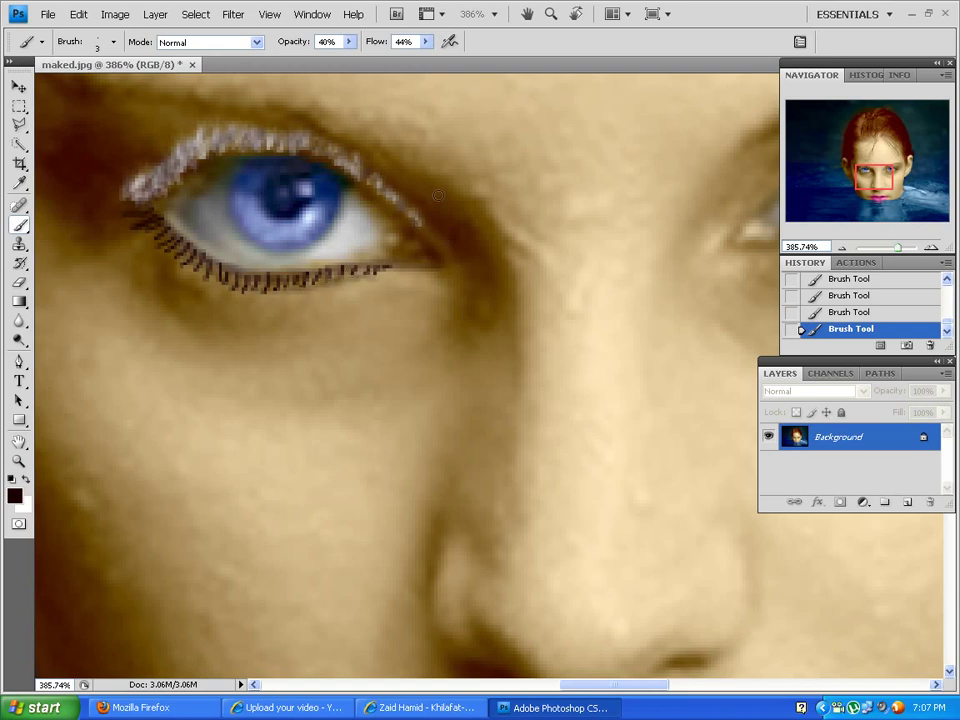
Step: Restore opacity and flow to 100% and draw short 1 px lashes along the lower lid of the eye on the image's right side
{"action": "left_click", "coordinate": [350, 42]}
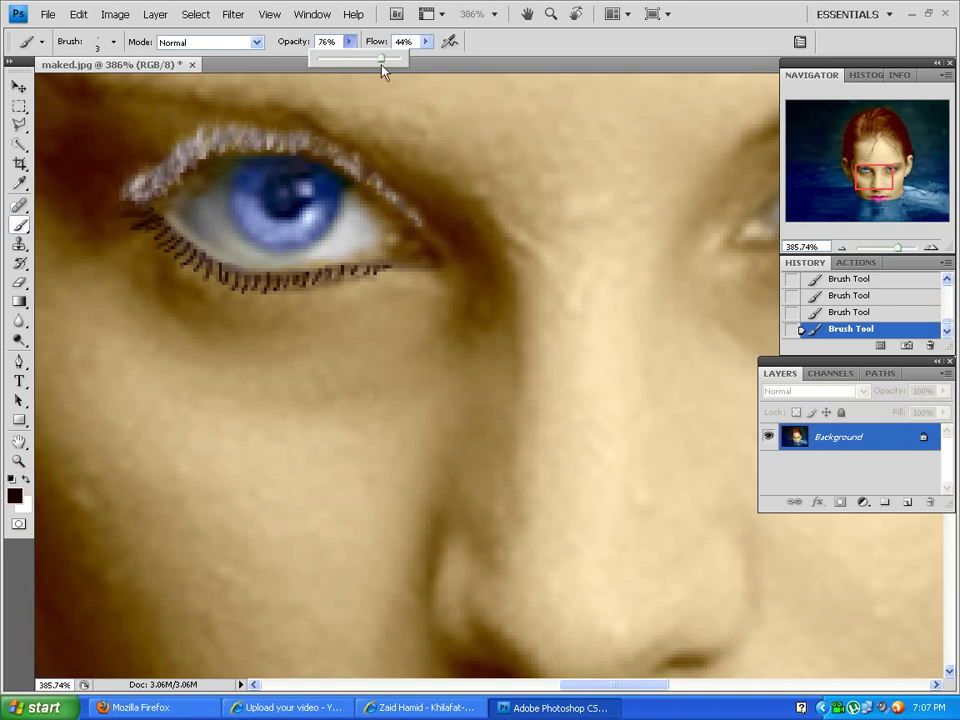
{"action": "left_click", "coordinate": [426, 42]}
{"action": "left_click_drag", "start_coordinate": [428, 60], "coordinate": [480, 62]}
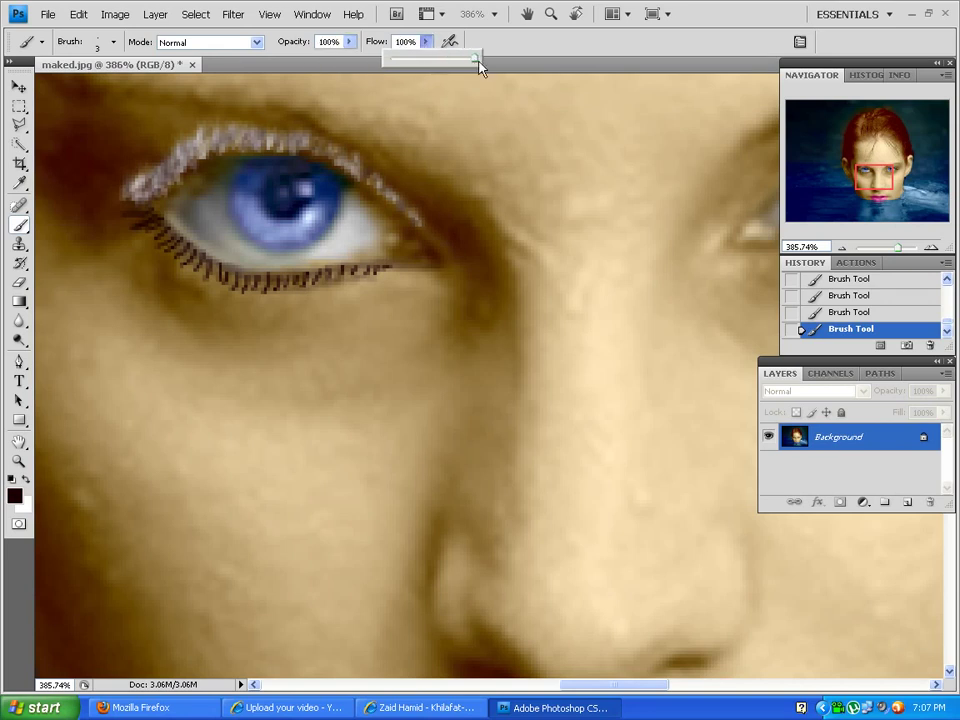
{"action": "left_click_drag", "start_coordinate": [484, 256], "coordinate": [440, 258]}
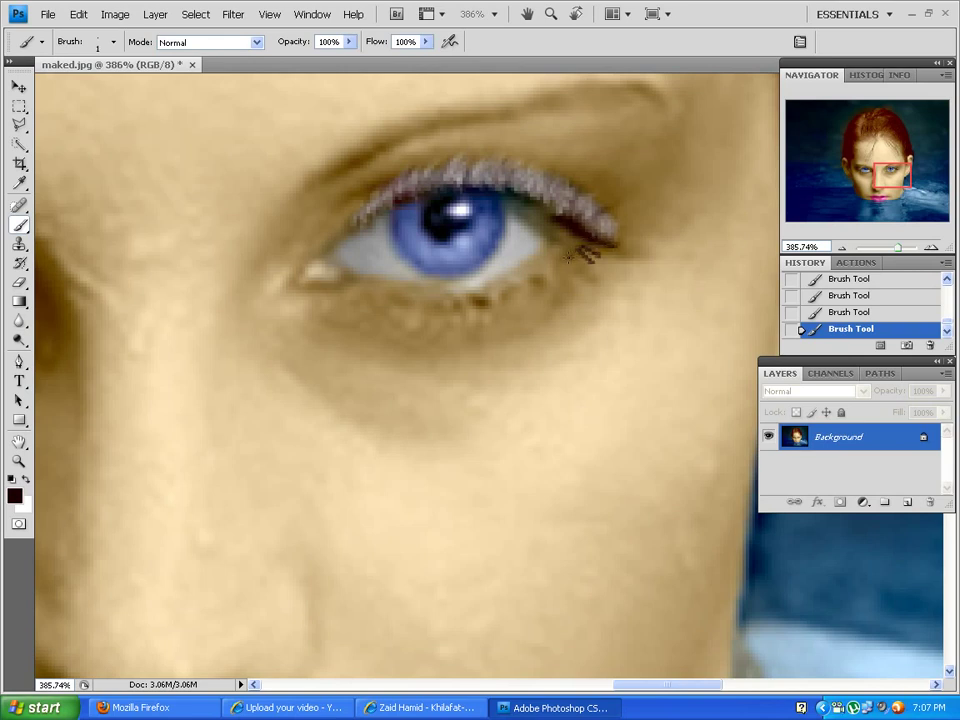
{"action": "mouse_move", "coordinate": [555, 264]}
{"action": "left_mouse_down"}
{"action": "mouse_move", "coordinate": [559, 283]}
{"action": "mouse_move", "coordinate": [512, 297]}
{"action": "left_mouse_up"}
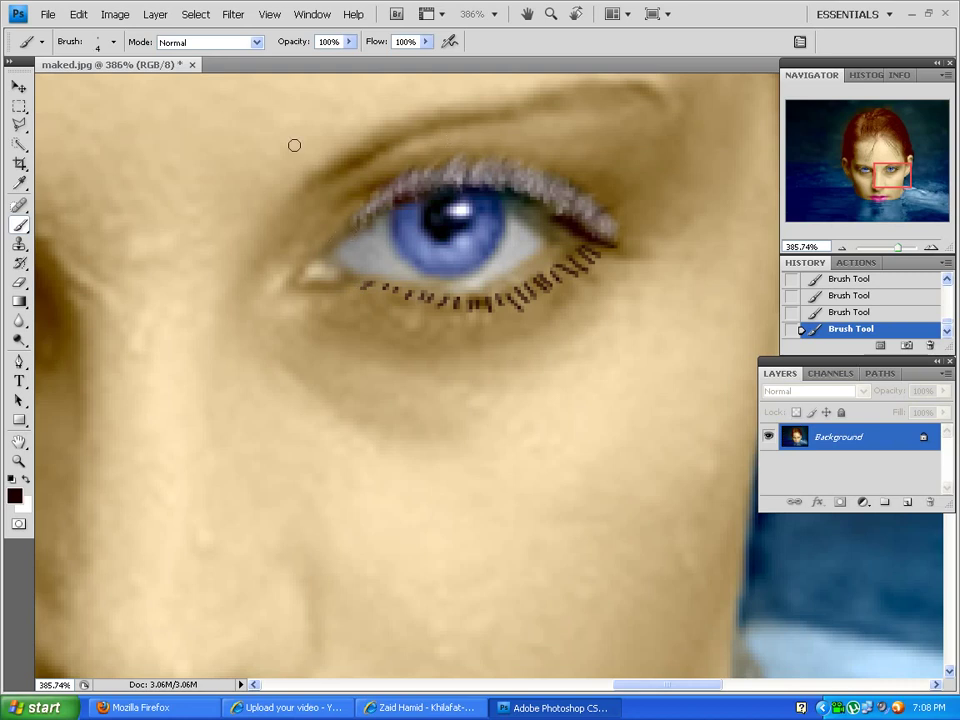
Step: Line the lids and inner corner of the eye on the image's right side with a 4 px brush at 43% opacity and 44% flow
{"action": "left_click", "coordinate": [349, 42]}
{"action": "left_click_drag", "start_coordinate": [354, 60], "coordinate": [310, 68]}
{"action": "left_click", "coordinate": [426, 42]}
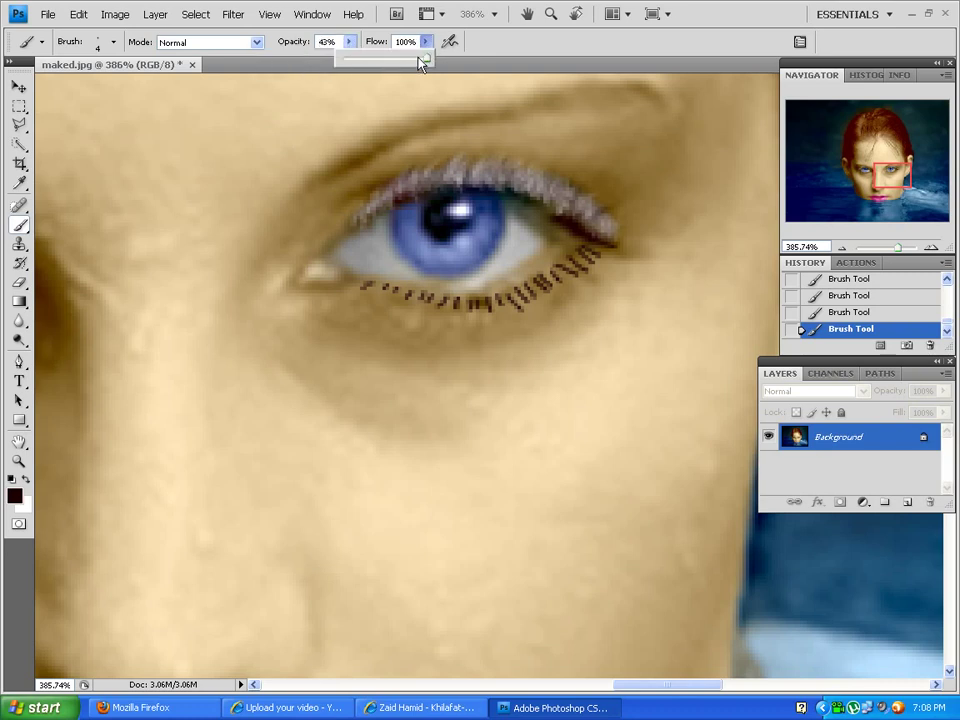
{"action": "left_click_drag", "start_coordinate": [428, 60], "coordinate": [381, 68]}
{"action": "mouse_move", "coordinate": [583, 250]}
{"action": "left_mouse_down"}
{"action": "mouse_move", "coordinate": [454, 295]}
{"action": "mouse_move", "coordinate": [369, 283]}
{"action": "mouse_move", "coordinate": [293, 287]}
{"action": "mouse_move", "coordinate": [471, 298]}
{"action": "mouse_move", "coordinate": [535, 277]}
{"action": "mouse_move", "coordinate": [595, 238]}
{"action": "mouse_move", "coordinate": [528, 190]}
{"action": "mouse_move", "coordinate": [476, 180]}
{"action": "mouse_move", "coordinate": [410, 193]}
{"action": "mouse_move", "coordinate": [344, 225]}
{"action": "mouse_move", "coordinate": [312, 266]}
{"action": "left_mouse_up"}
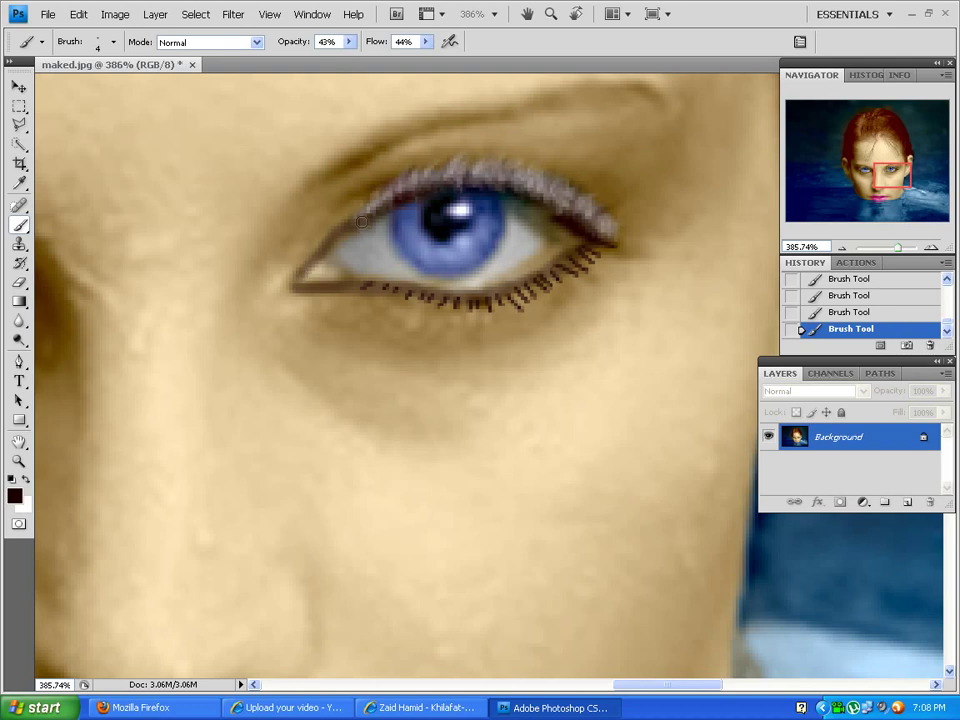
Step: Darken the upper and lower lid lines of the eye on the image's left side with the same 4 px brush
{"action": "left_click_drag", "start_coordinate": [124, 294], "coordinate": [437, 285]}
{"action": "mouse_move", "coordinate": [325, 268]}
{"action": "left_mouse_down"}
{"action": "mouse_move", "coordinate": [411, 311]}
{"action": "mouse_move", "coordinate": [436, 292]}
{"action": "mouse_move", "coordinate": [400, 325]}
{"action": "mouse_move", "coordinate": [291, 333]}
{"action": "mouse_move", "coordinate": [196, 249]}
{"action": "mouse_move", "coordinate": [138, 218]}
{"action": "left_mouse_up"}
{"action": "mouse_move", "coordinate": [167, 273]}
{"action": "left_mouse_down"}
{"action": "mouse_move", "coordinate": [231, 218]}
{"action": "mouse_move", "coordinate": [292, 209]}
{"action": "mouse_move", "coordinate": [362, 228]}
{"action": "mouse_move", "coordinate": [442, 323]}
{"action": "left_mouse_up"}
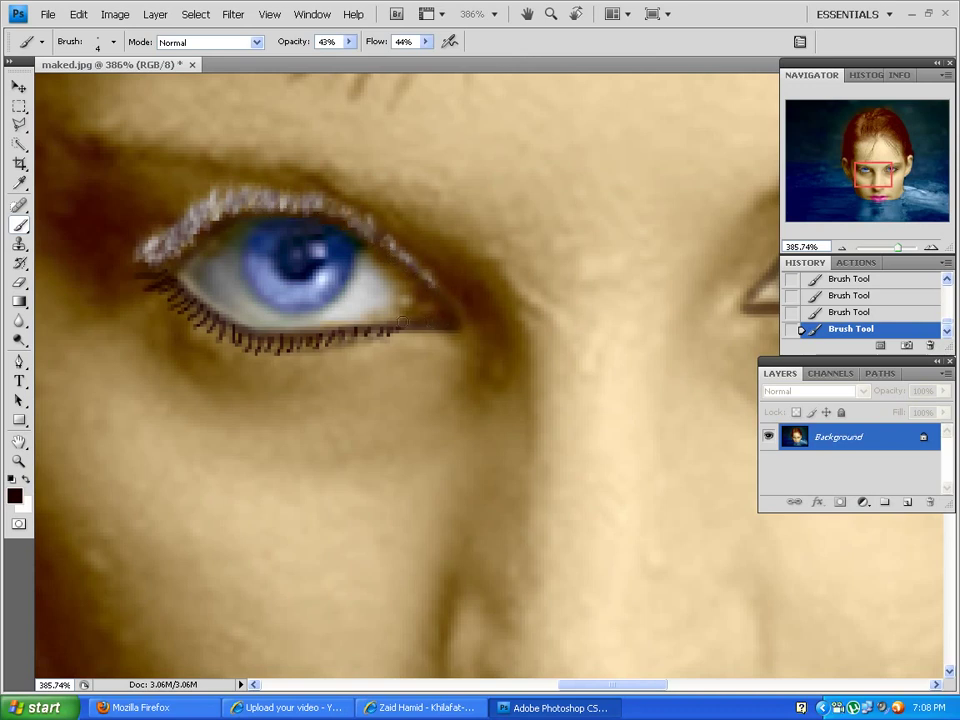
Step: Start the Topaz DeNoise 5 filter on the whole portrait and choose the JPEG - light preset
{"action": "left_click_drag", "start_coordinate": [899, 246], "coordinate": [885, 250]}
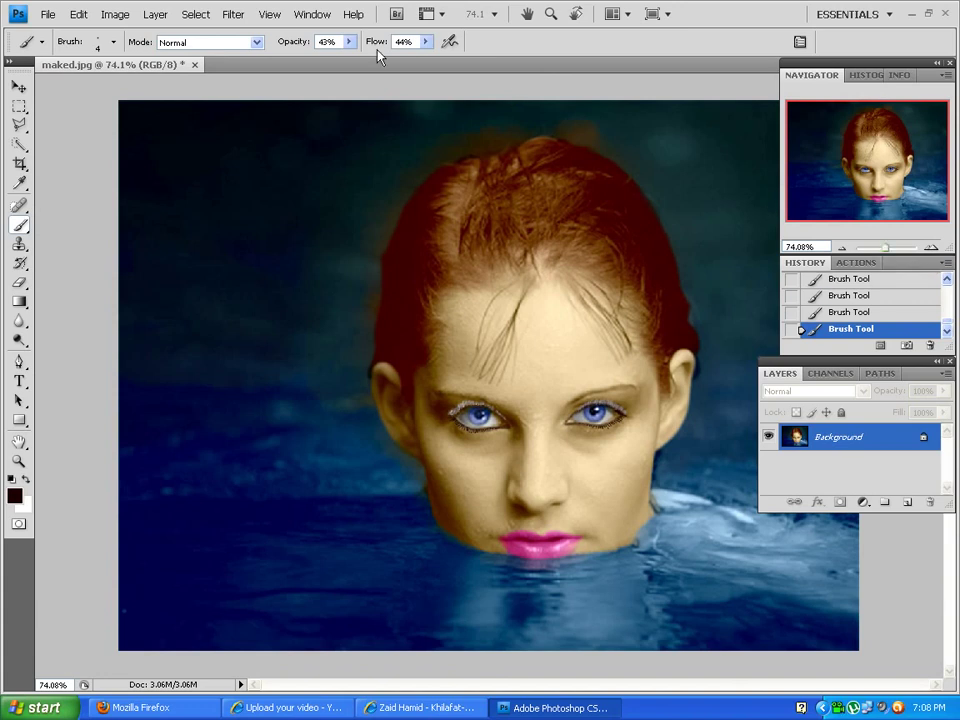
{"action": "left_click", "coordinate": [233, 15]}
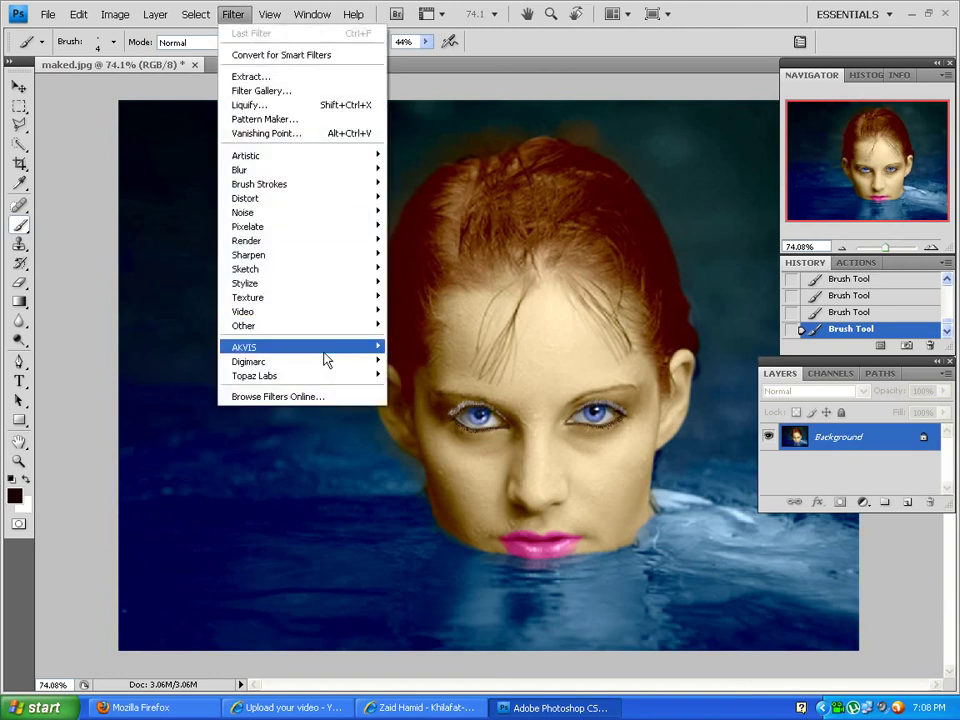
{"action": "mouse_move", "coordinate": [330, 376]}
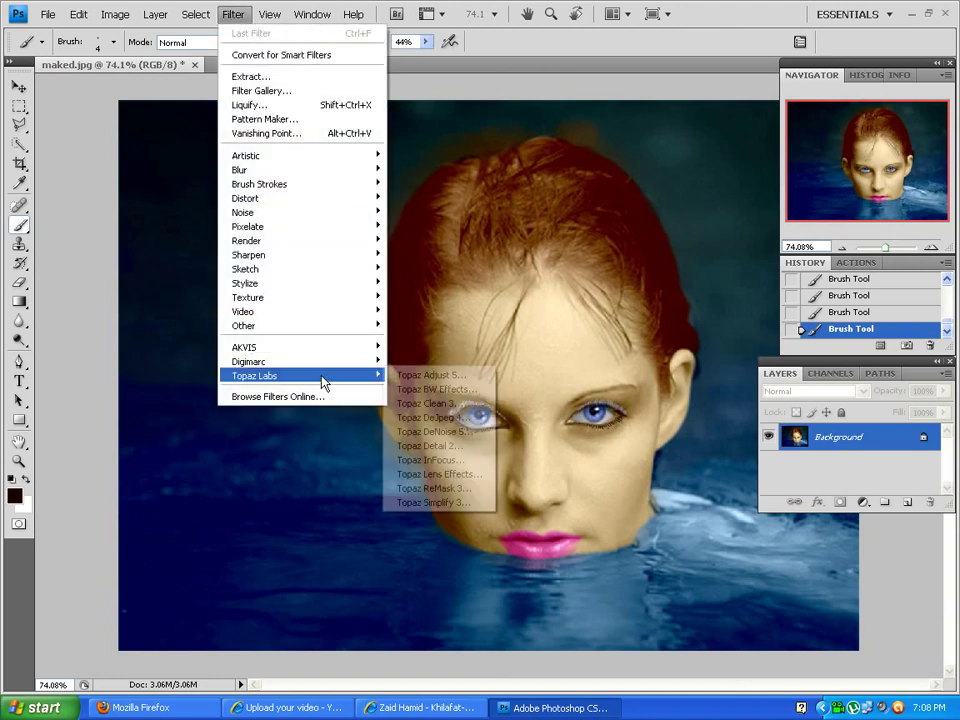
{"action": "left_click", "coordinate": [432, 432]}
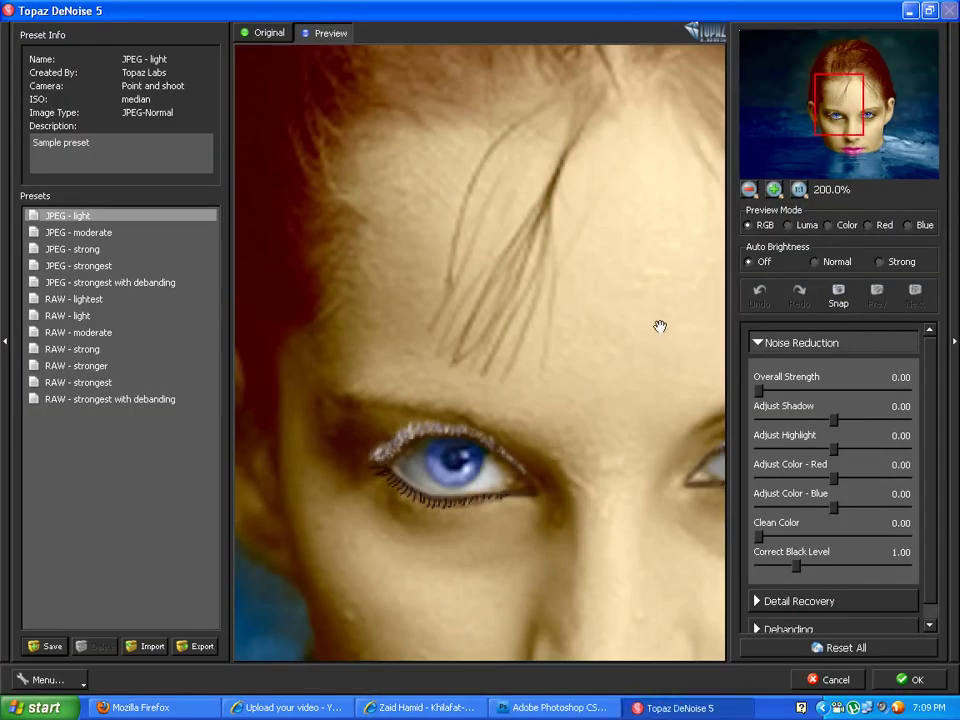
{"action": "scroll", "coordinate": [600, 335], "scroll_direction": "down", "scroll_amount": 1}
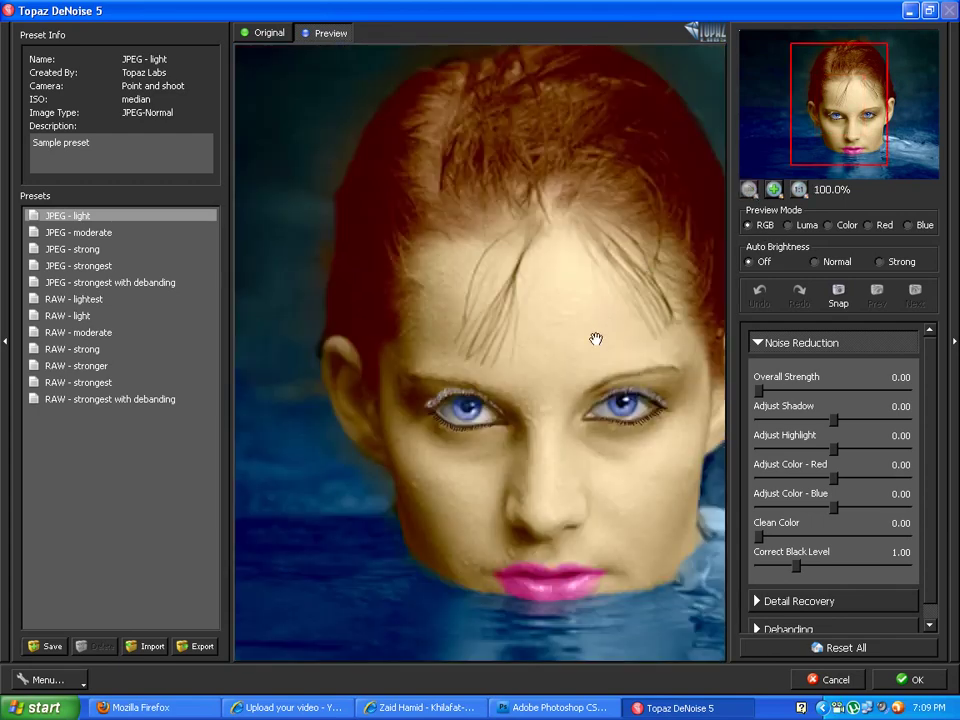
{"action": "left_click", "coordinate": [120, 216]}
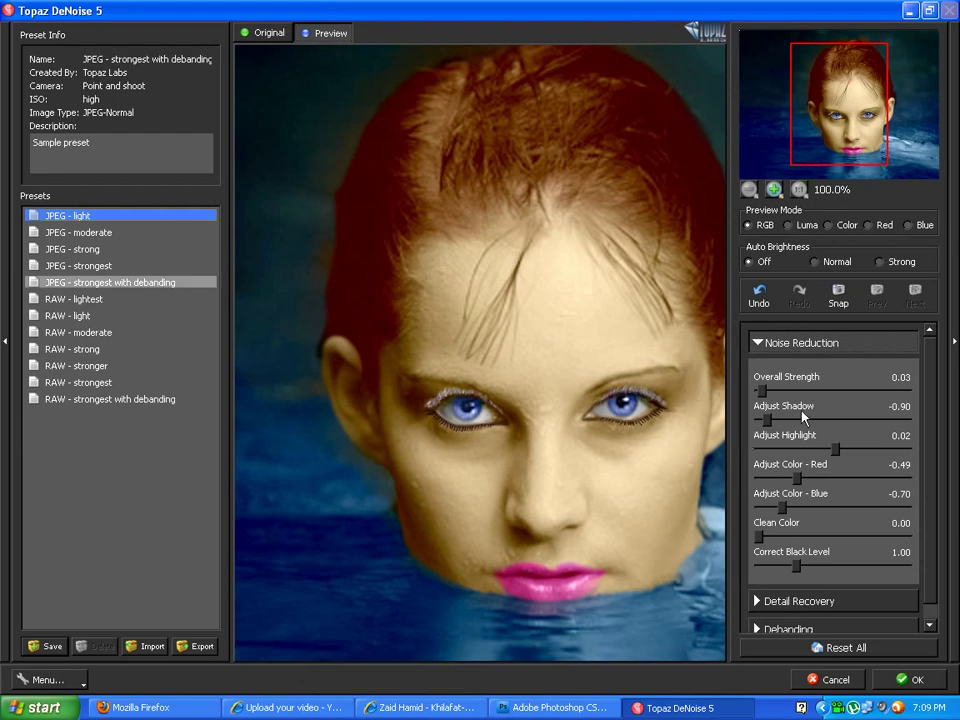
Step: Set DeNoise Overall Strength to 0.11 and Adjust Shadow to -0.74, and apply the filter
{"action": "left_click_drag", "start_coordinate": [765, 392], "coordinate": [796, 393]}
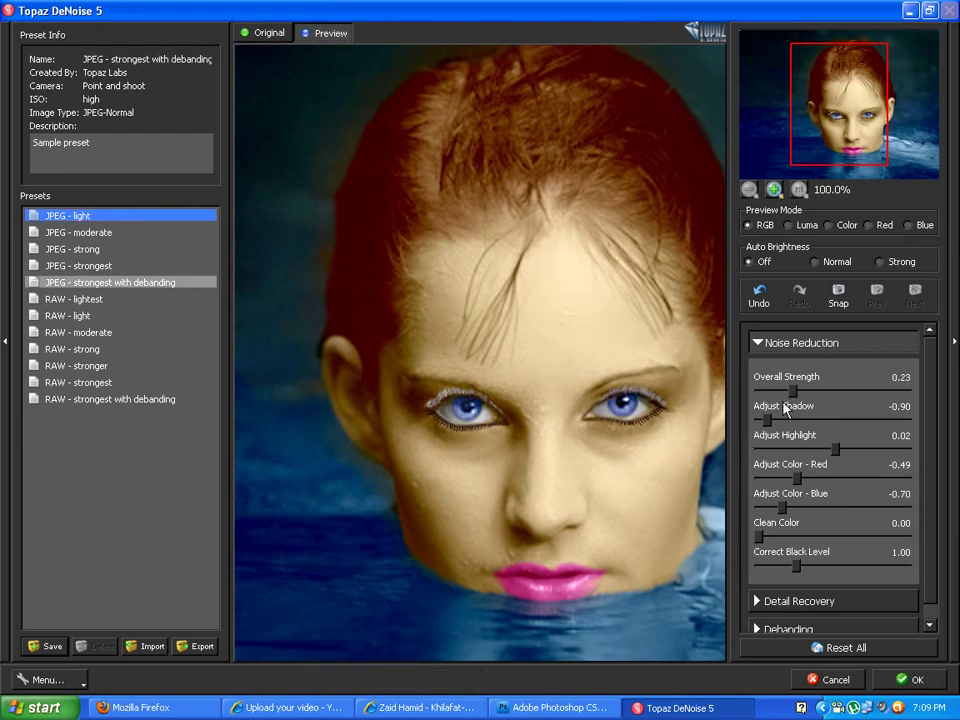
{"action": "left_click_drag", "start_coordinate": [771, 425], "coordinate": [800, 425]}
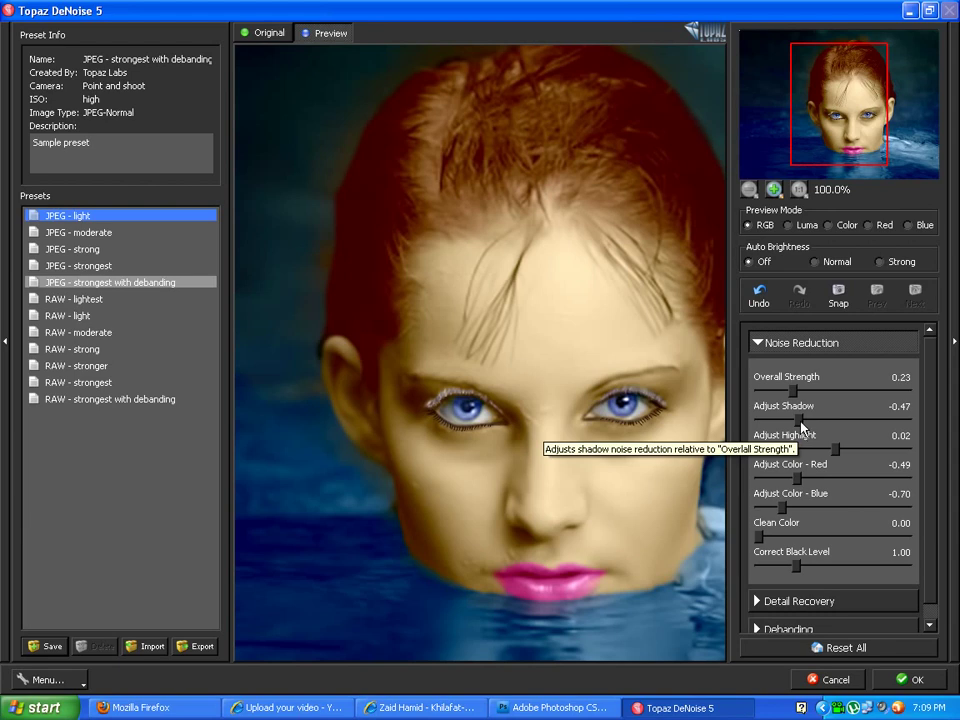
{"action": "left_click_drag", "start_coordinate": [793, 392], "coordinate": [781, 395]}
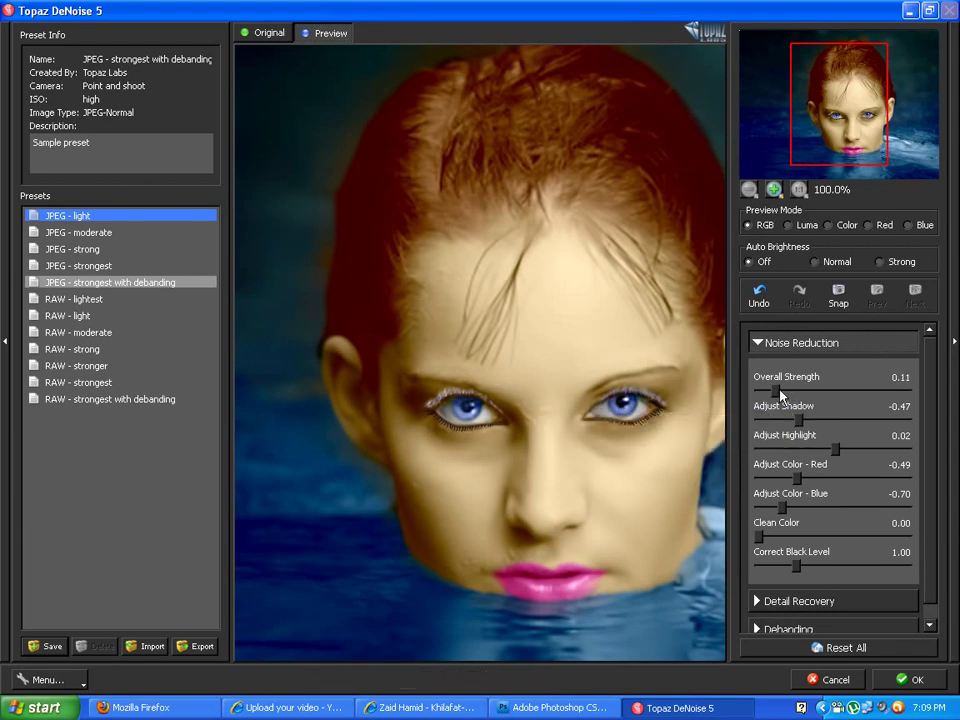
{"action": "left_click_drag", "start_coordinate": [796, 420], "coordinate": [782, 423]}
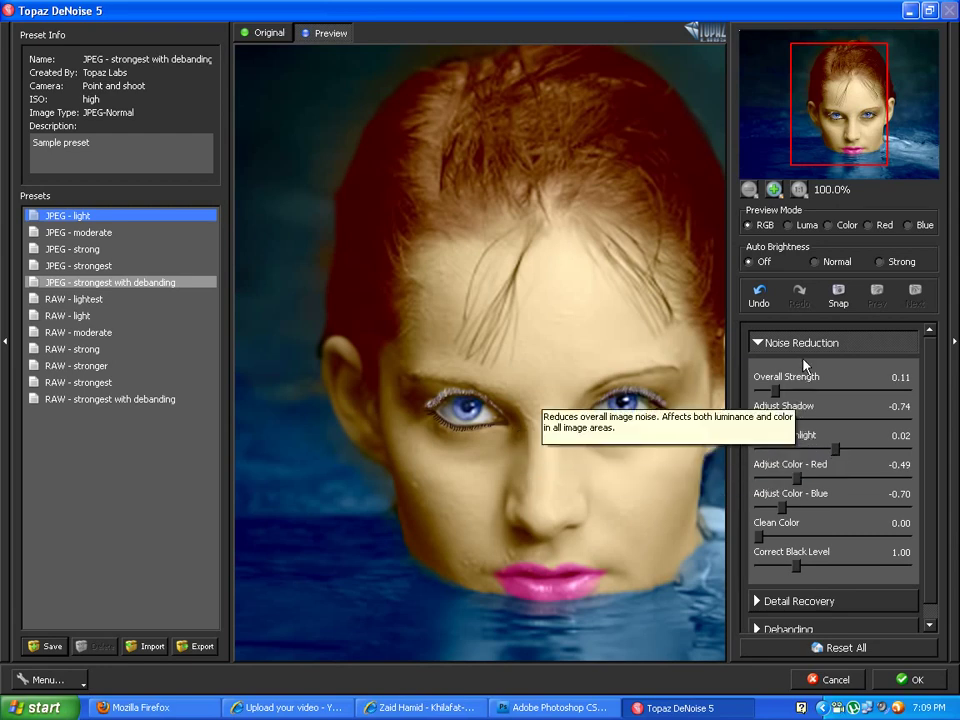
{"action": "left_click", "coordinate": [912, 679]}
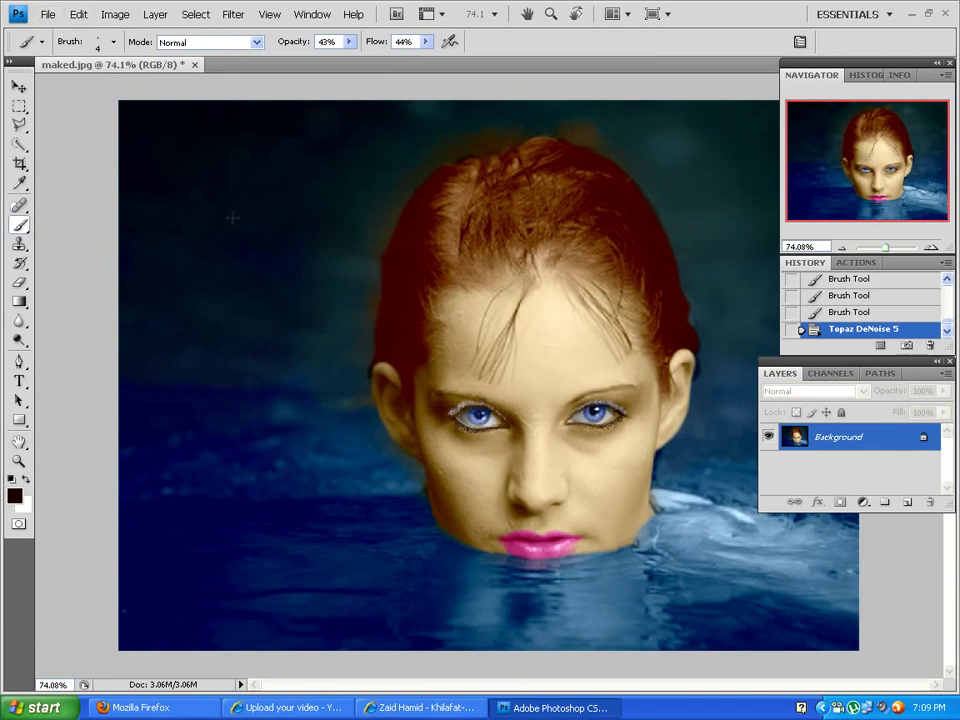
Step: Save the portrait to the desktop as a separate JPEG named 2, with Maximum quality 12 and Baseline ("Standard") format
{"action": "left_click", "coordinate": [50, 16]}
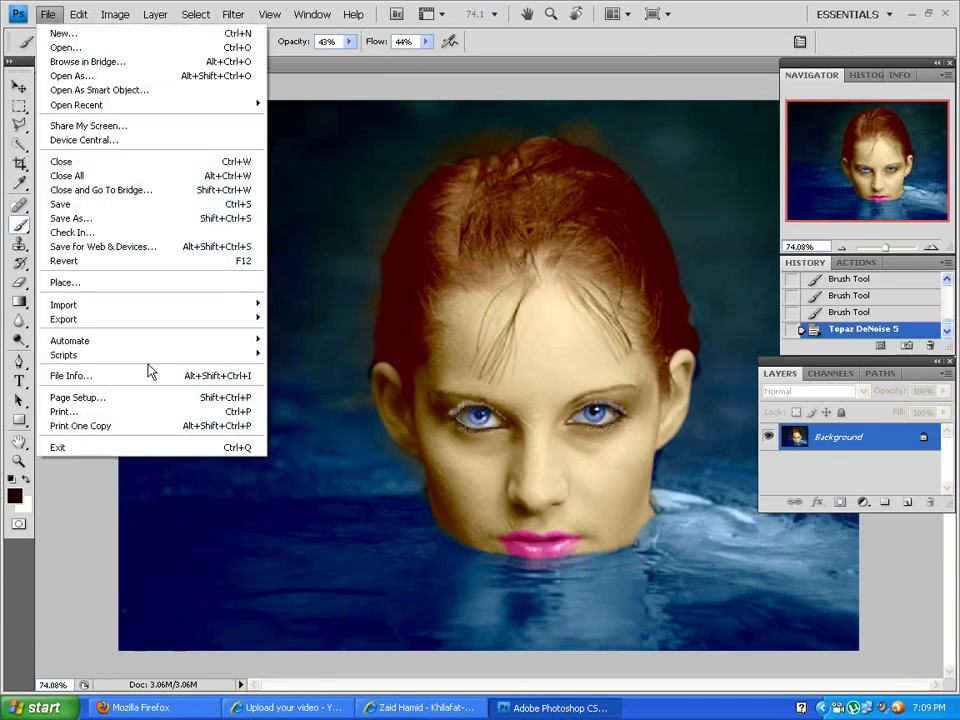
{"action": "left_click", "coordinate": [118, 219]}
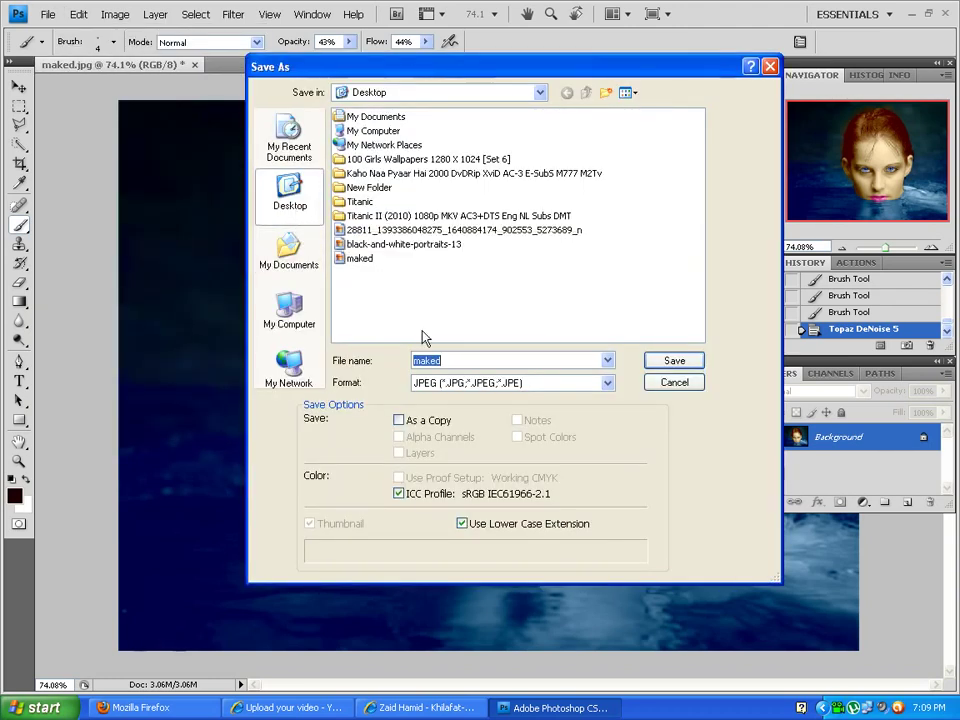
{"action": "left_click", "coordinate": [688, 365]}
{"action": "left_click", "coordinate": [533, 280]}
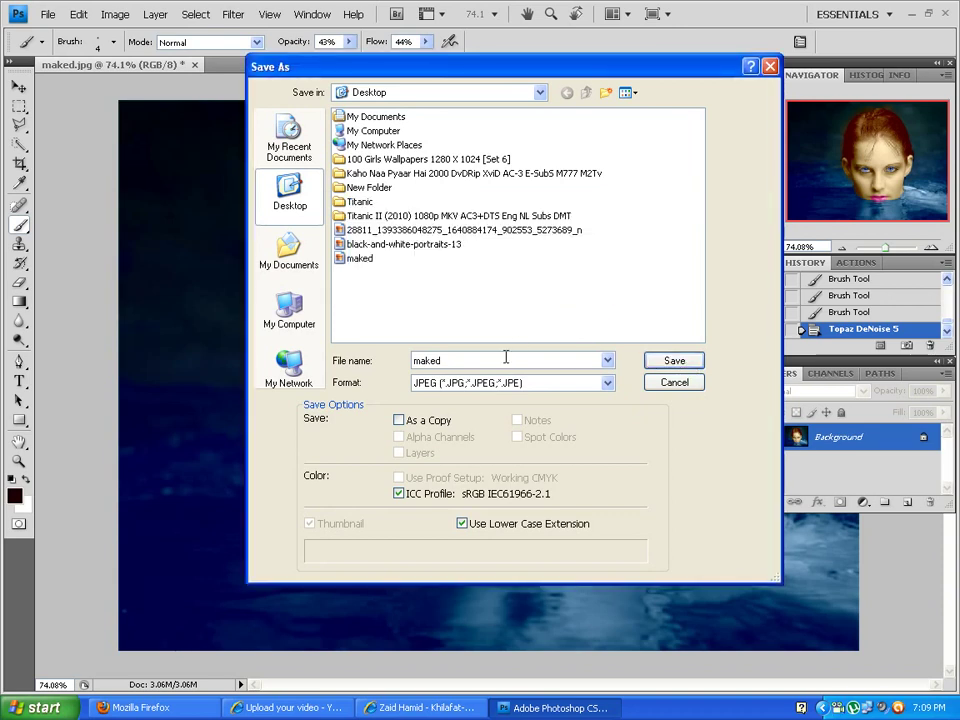
{"action": "type", "text": "2"}
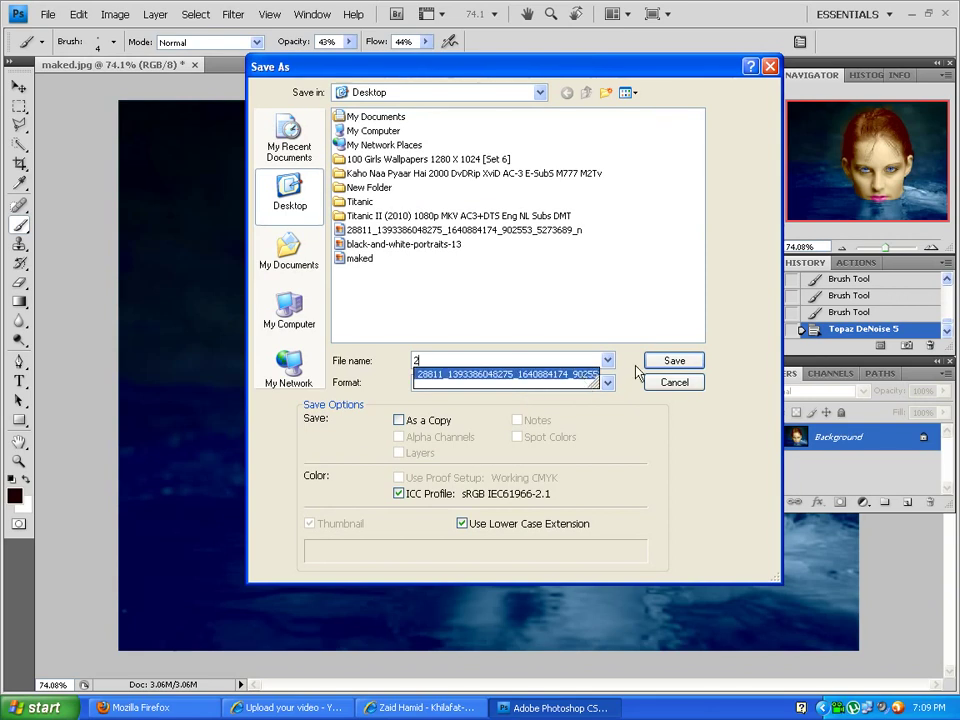
{"action": "left_click", "coordinate": [670, 362]}
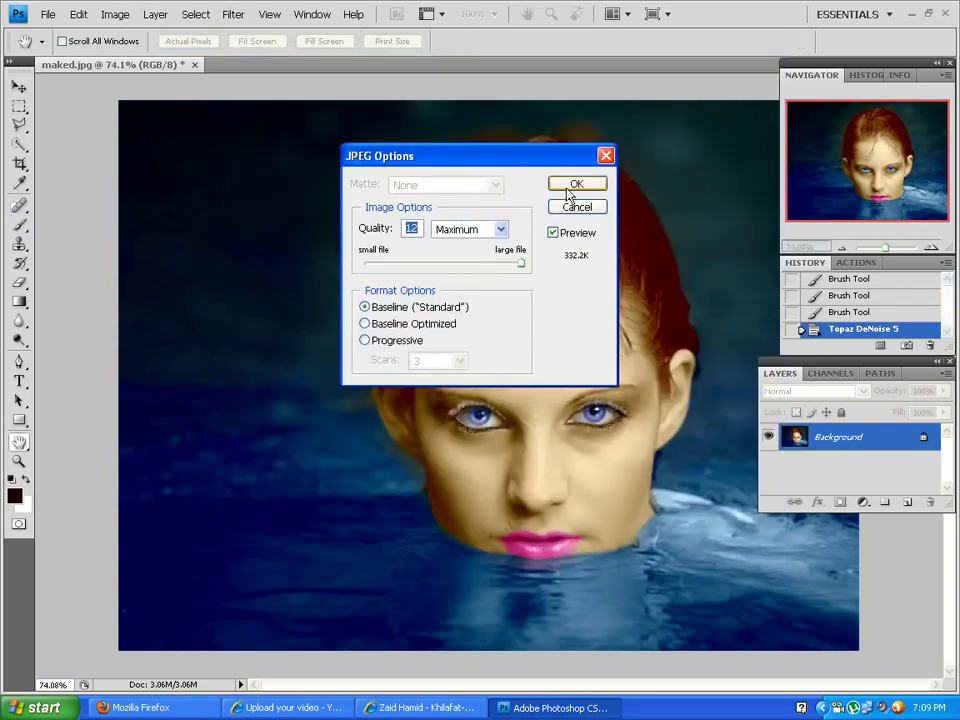
{"action": "left_click", "coordinate": [572, 186]}
Step: Close Photoshop and place the file 2 directly below maked on the desktop
{"action": "left_click", "coordinate": [944, 13]}
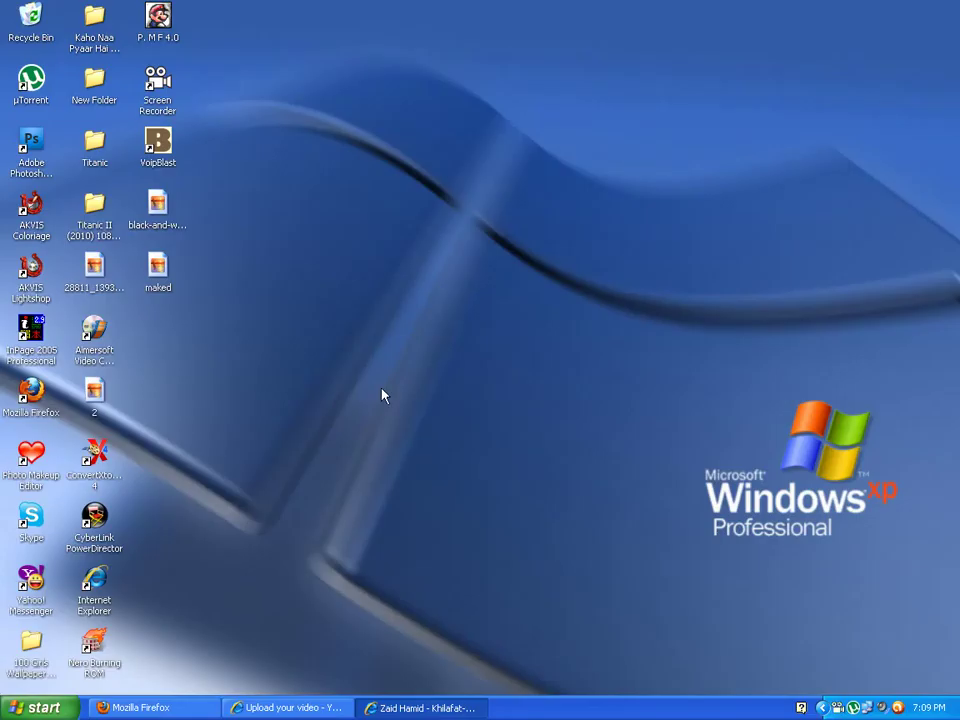
{"action": "left_click_drag", "start_coordinate": [120, 391], "coordinate": [186, 347]}
Step: Compare the black-and-white original with maked and 2 in Windows Picture and Fax Viewer, and close the viewer
{"action": "double_click", "coordinate": [157, 205]}
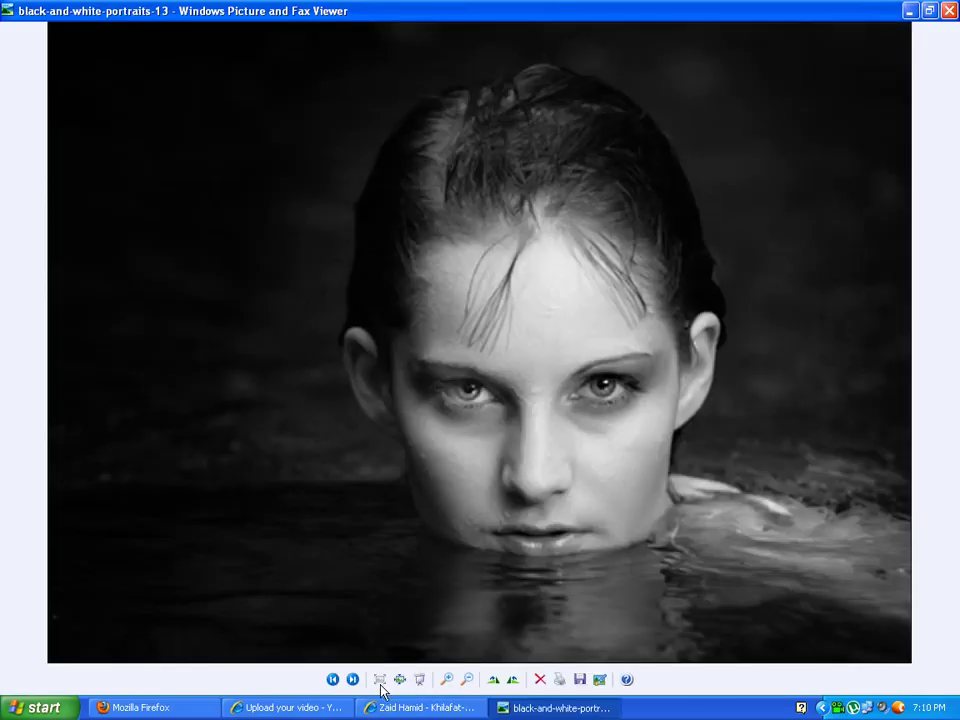
{"action": "left_click", "coordinate": [354, 680]}
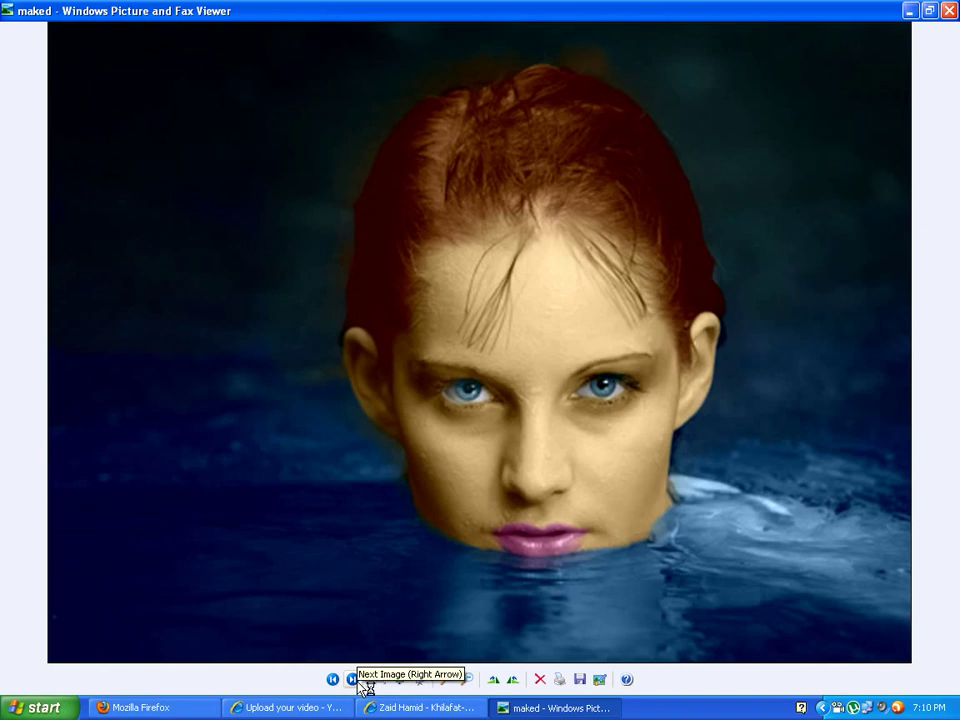
{"action": "left_click", "coordinate": [353, 680]}
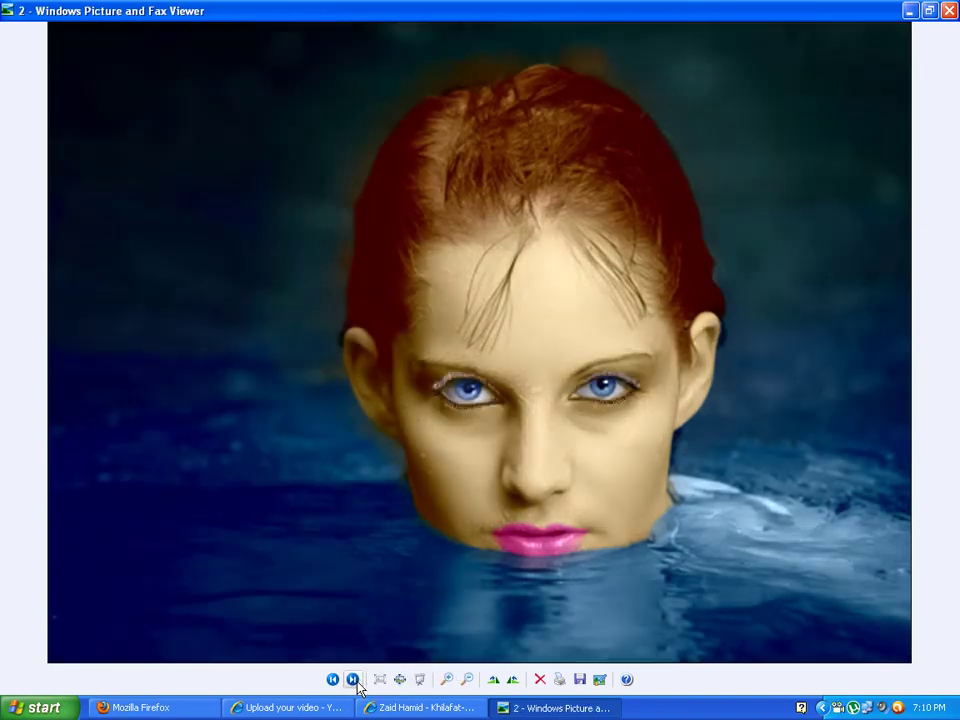
{"action": "left_click", "coordinate": [334, 681]}
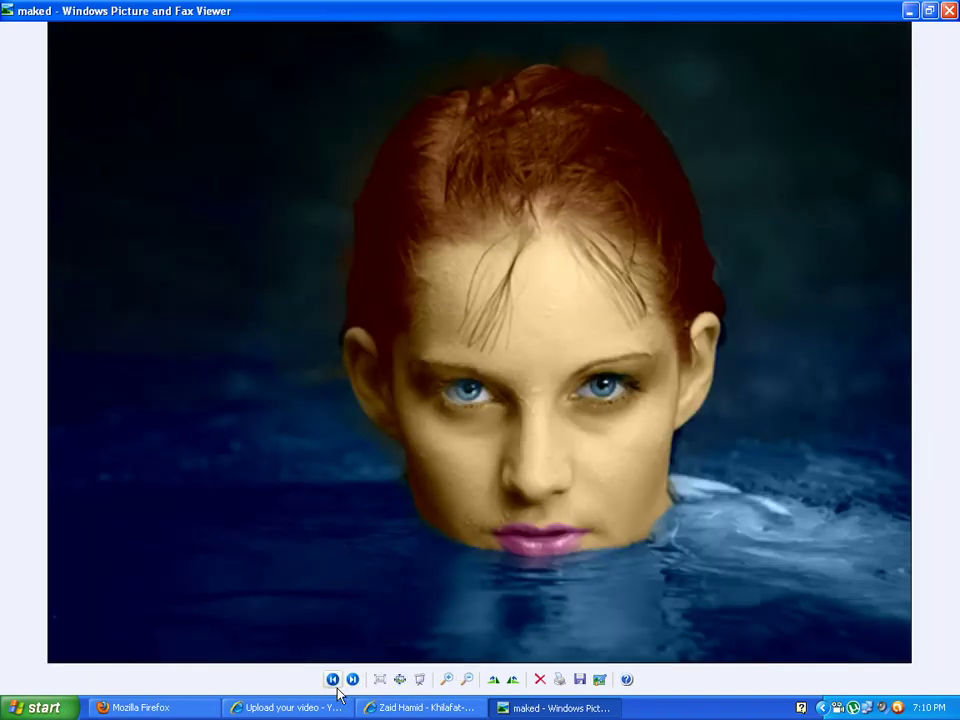
{"action": "left_click", "coordinate": [337, 688]}
{"action": "left_click", "coordinate": [355, 687]}
{"action": "left_click", "coordinate": [354, 681]}
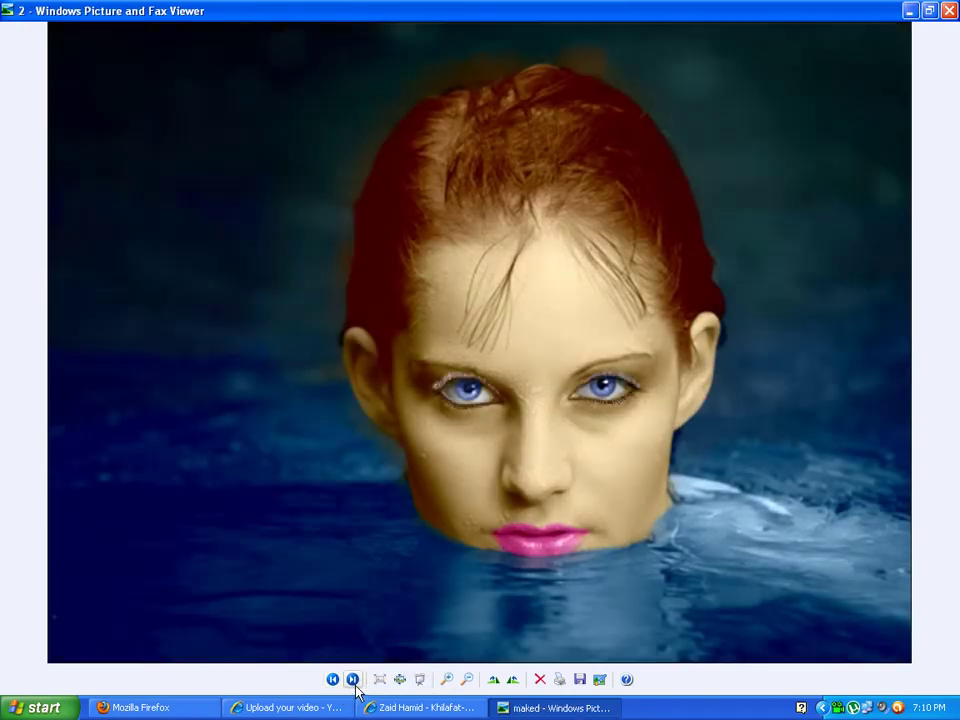
{"action": "left_click", "coordinate": [949, 11]}
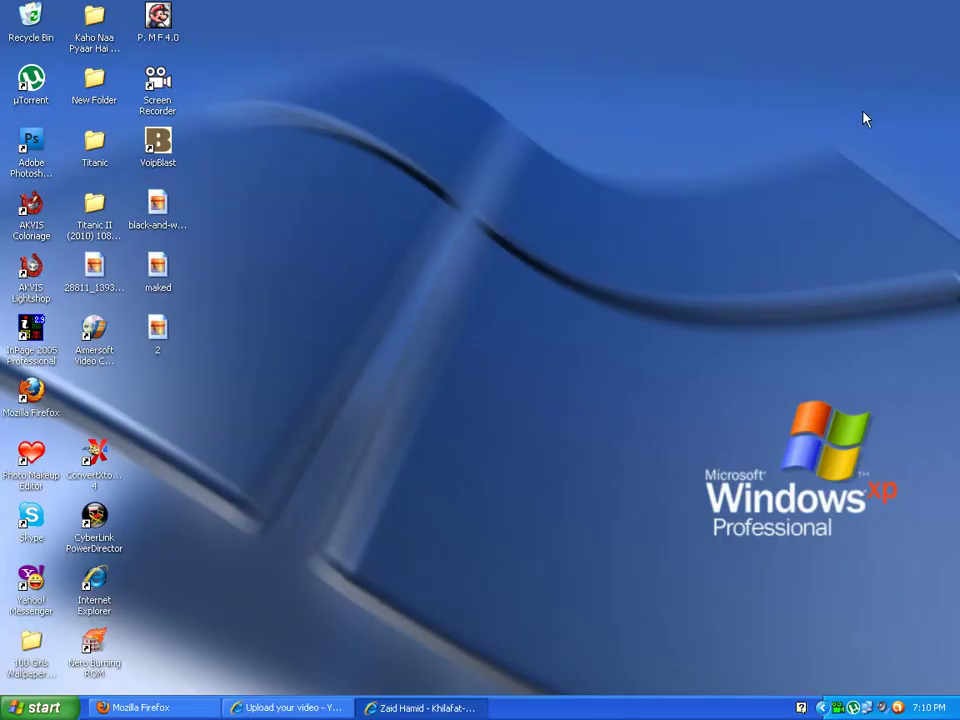